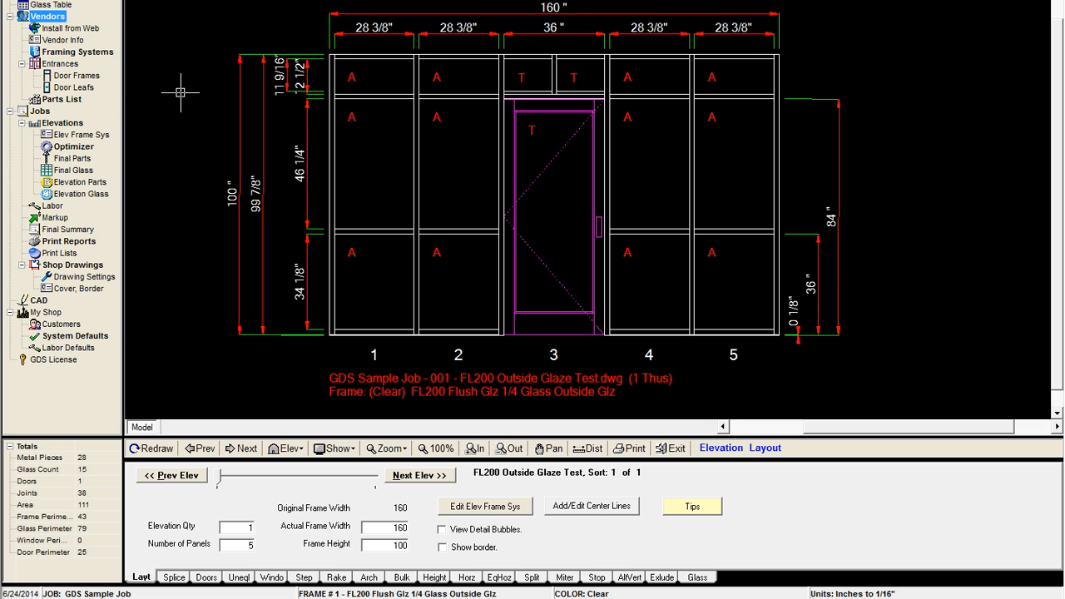
Step: Open the door frames list and examine the parts and stock lengths of frame 36X84 BT HNG LH F1
{"action": "left_click", "coordinate": [79, 77]}
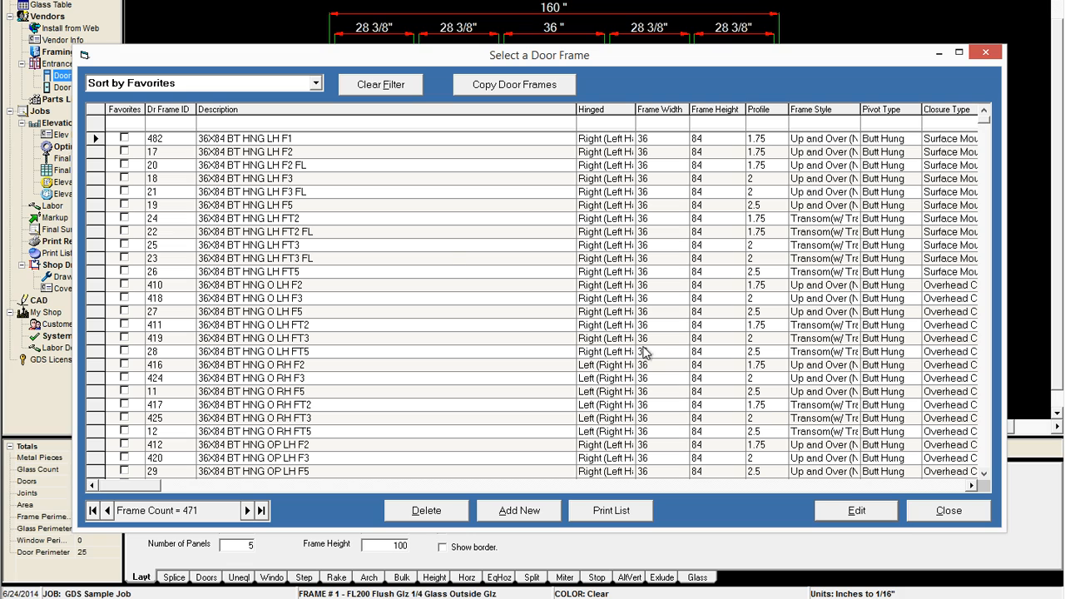
{"action": "left_click", "coordinate": [870, 515]}
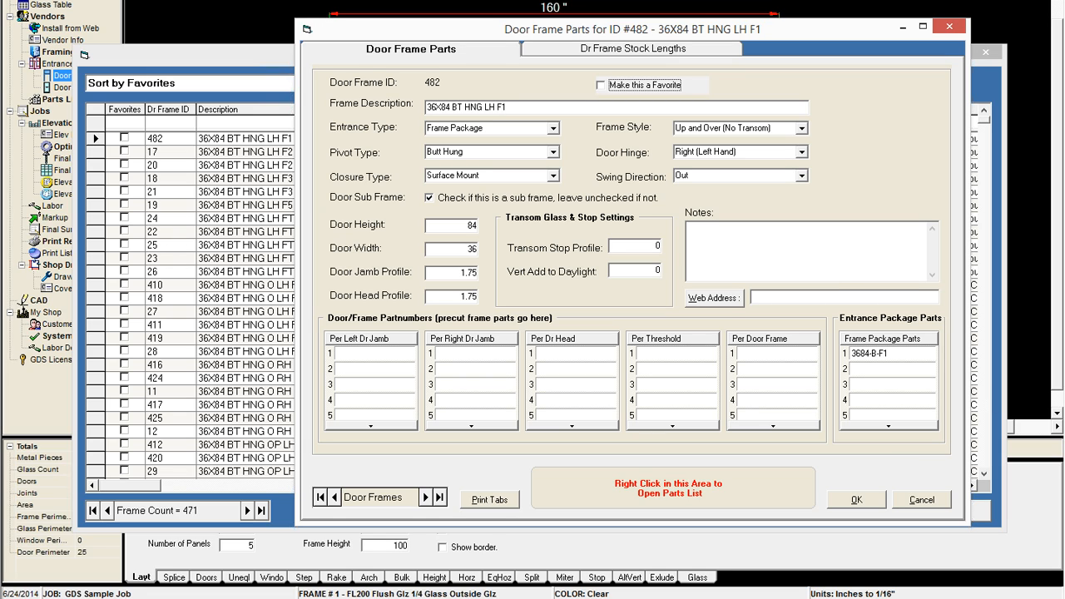
{"action": "left_click", "coordinate": [869, 353]}
{"action": "left_click", "coordinate": [583, 50]}
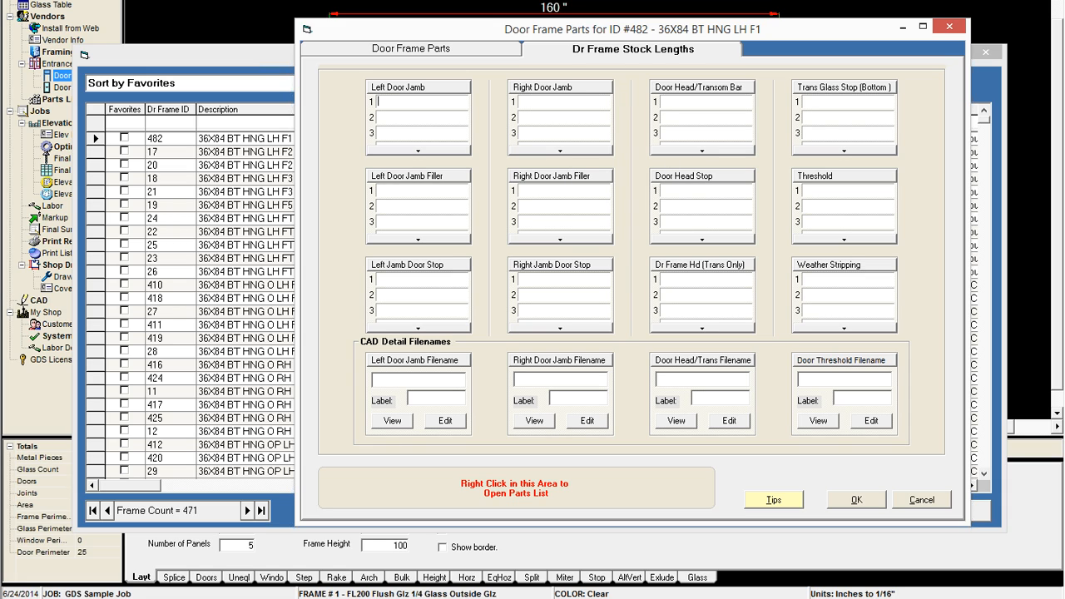
{"action": "left_click", "coordinate": [857, 500]}
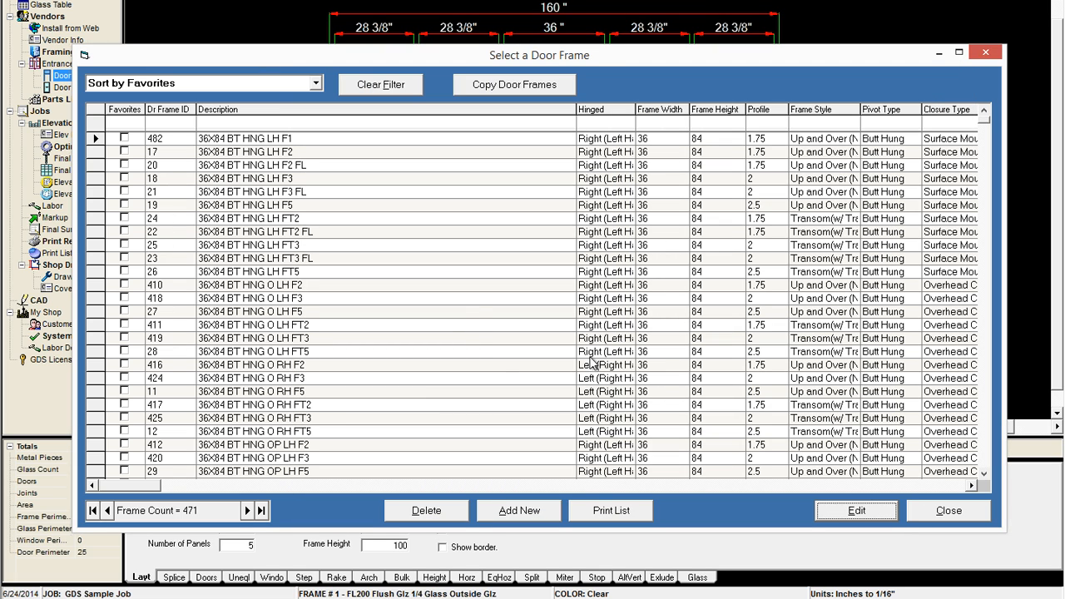
Step: Open the door frame 36X84 BT HNG OP LH F3 (ID 420) for editing
{"action": "left_click", "coordinate": [665, 391]}
{"action": "scroll", "coordinate": [669, 399], "scroll_direction": "down", "scroll_amount": 2}
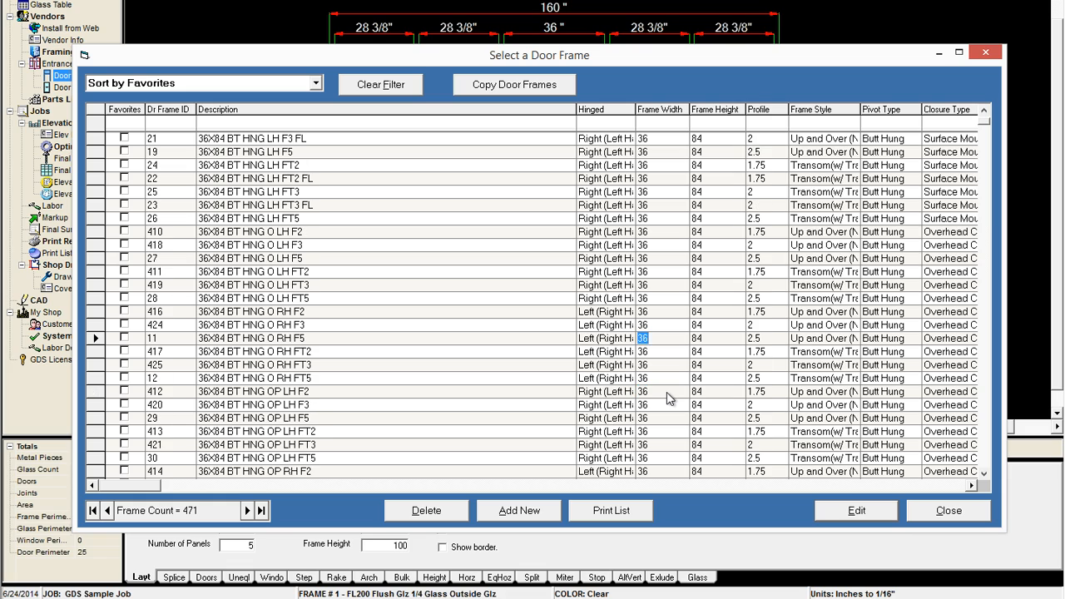
{"action": "scroll", "coordinate": [668, 398], "scroll_direction": "down", "scroll_amount": 2}
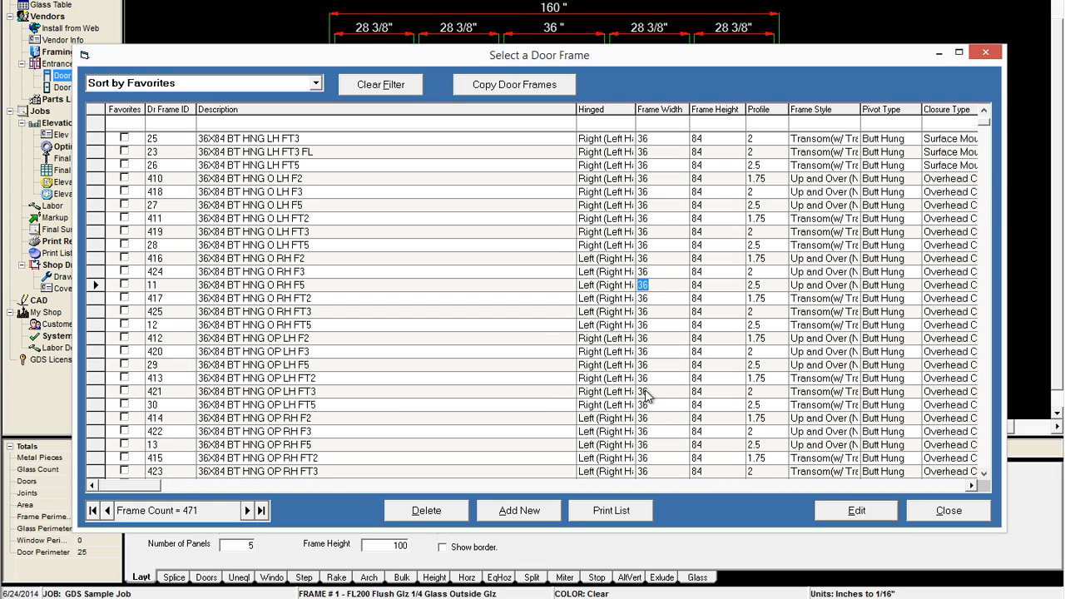
{"action": "left_click", "coordinate": [100, 352]}
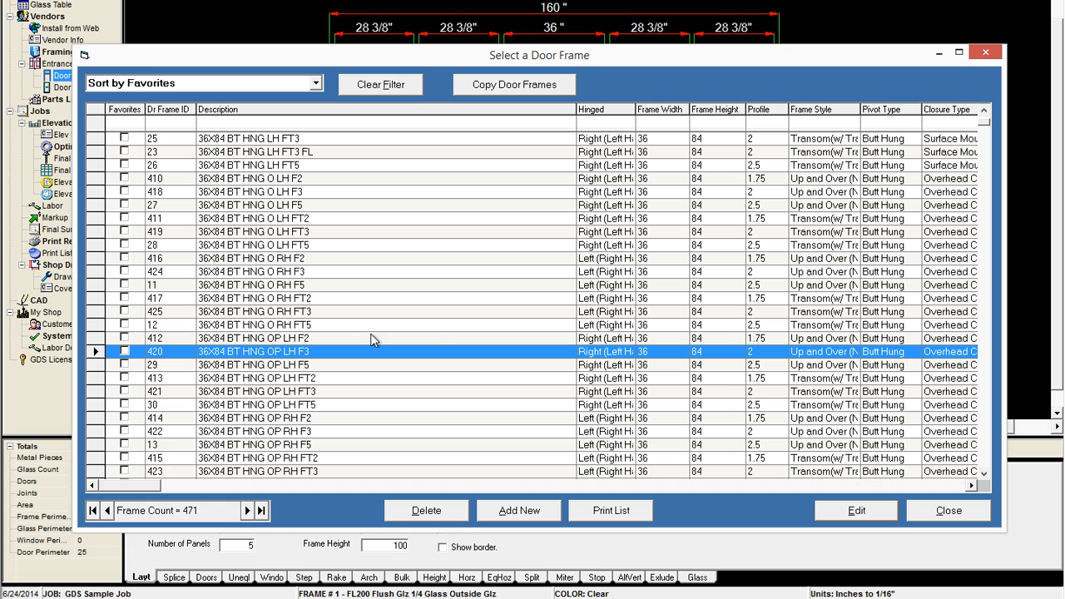
{"action": "left_click", "coordinate": [856, 511]}
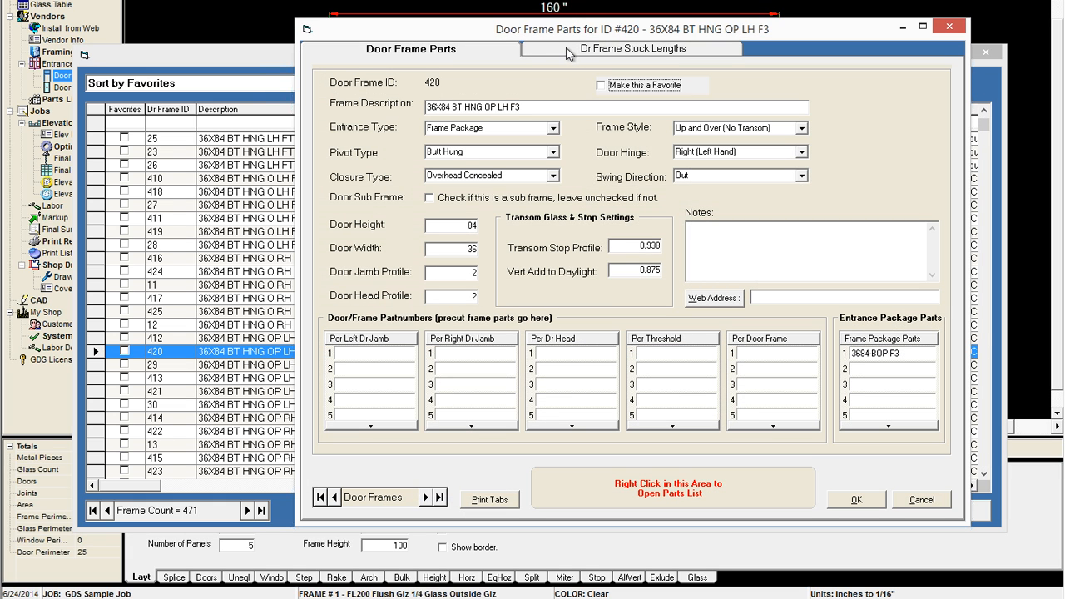
Step: Review the frame's stock length parts, its general frame settings and the available entrance types
{"action": "left_click", "coordinate": [568, 51]}
{"action": "left_click", "coordinate": [524, 191]}
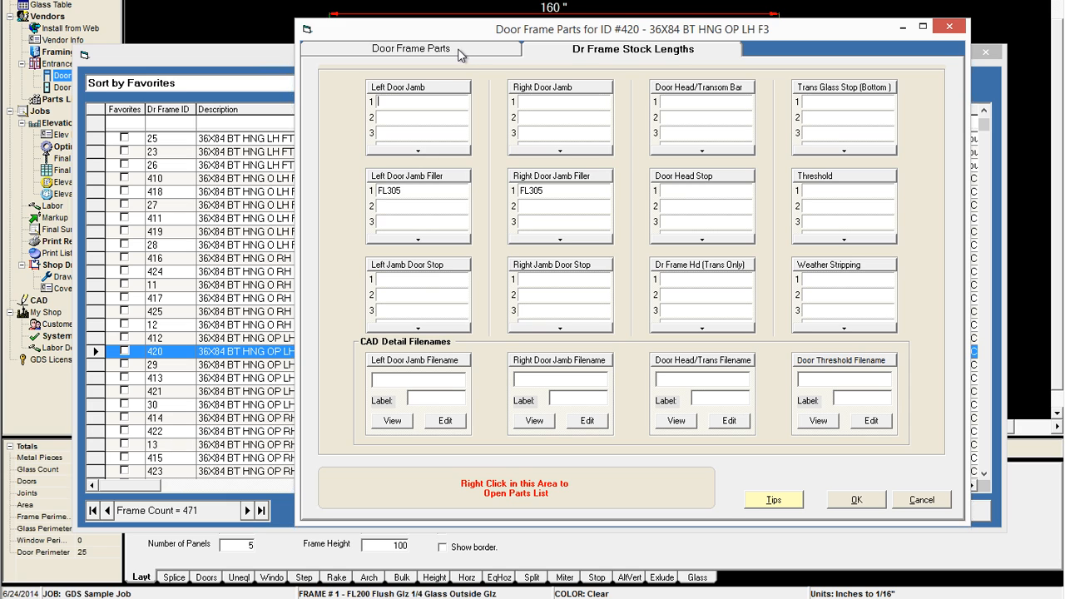
{"action": "left_click", "coordinate": [461, 52]}
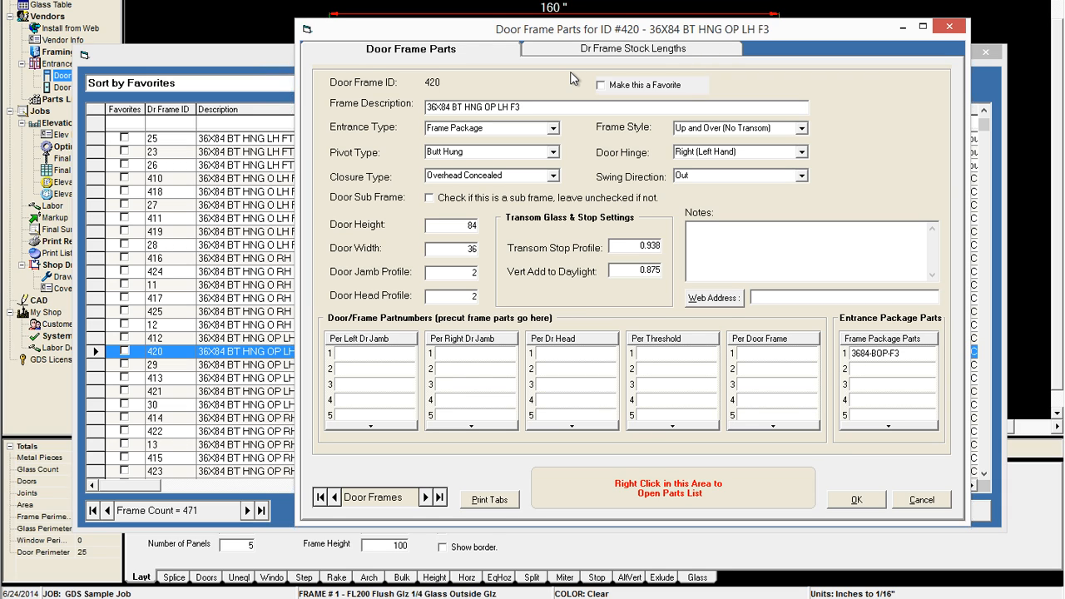
{"action": "left_click", "coordinate": [589, 50]}
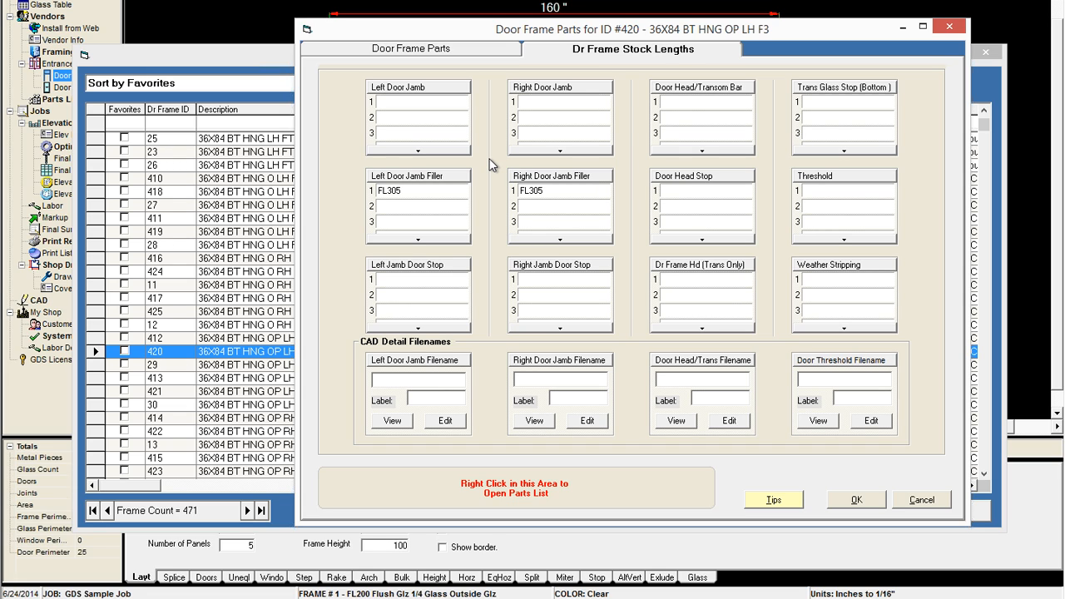
{"action": "left_click", "coordinate": [462, 43]}
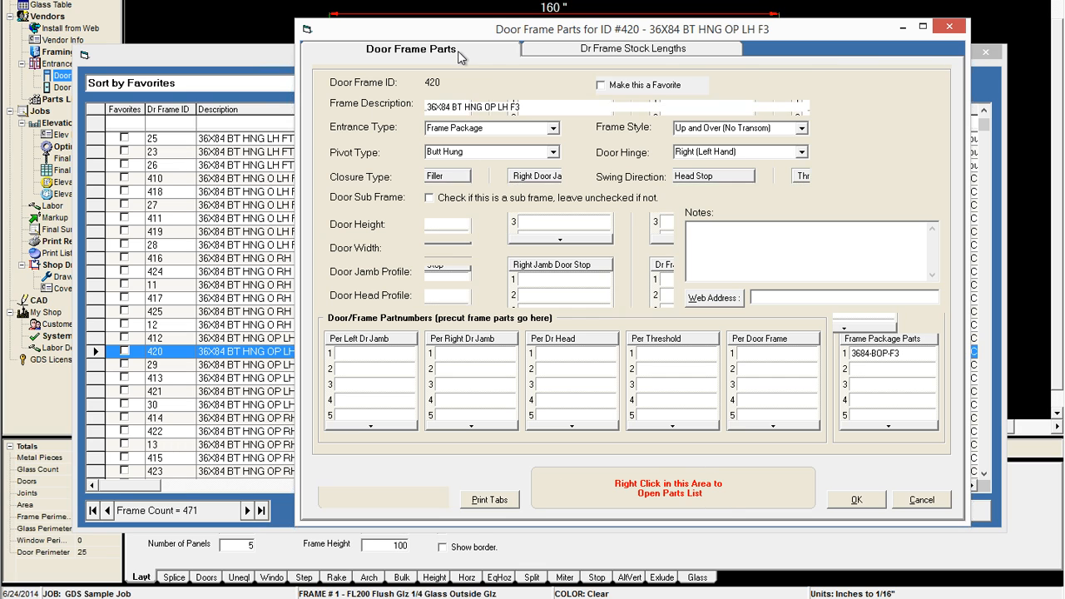
{"action": "left_click", "coordinate": [551, 129]}
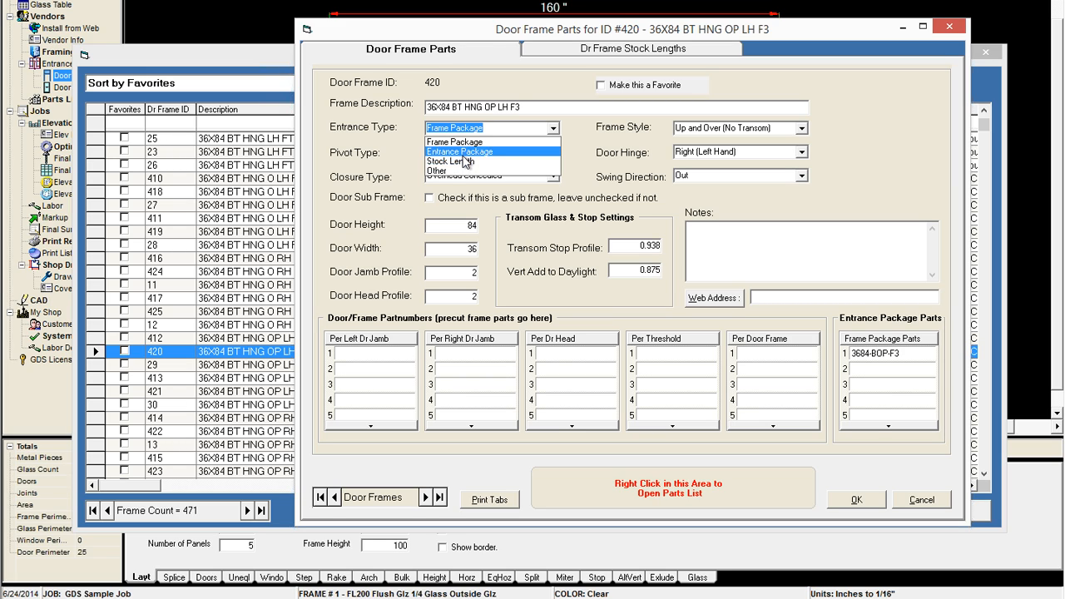
{"action": "left_click", "coordinate": [576, 119]}
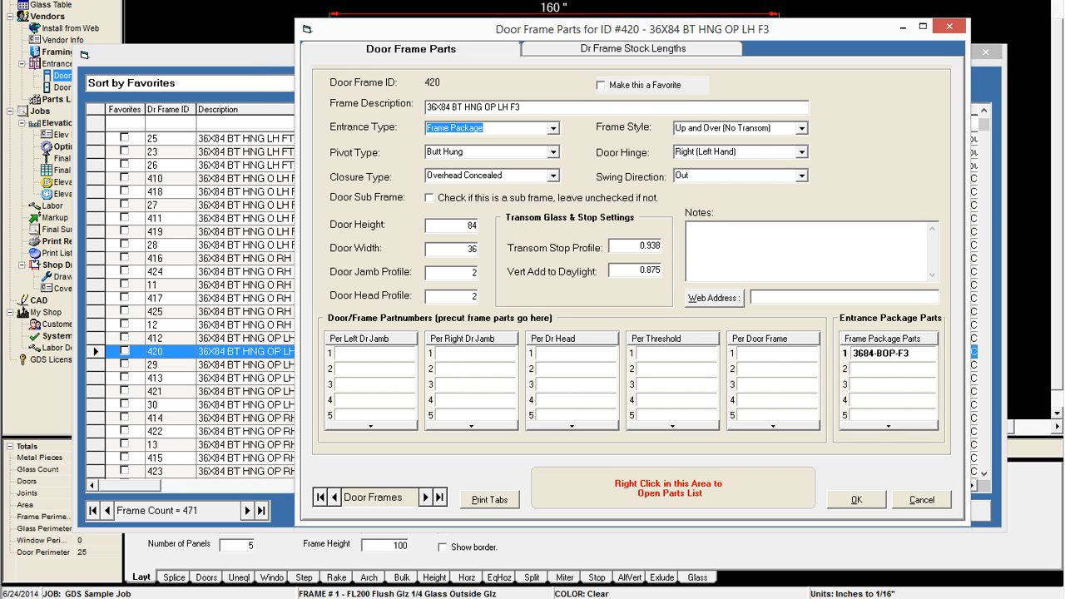
Step: Open the parts list for the first Left Door Jamb entry in the frame's stock lengths
{"action": "left_click", "coordinate": [652, 49]}
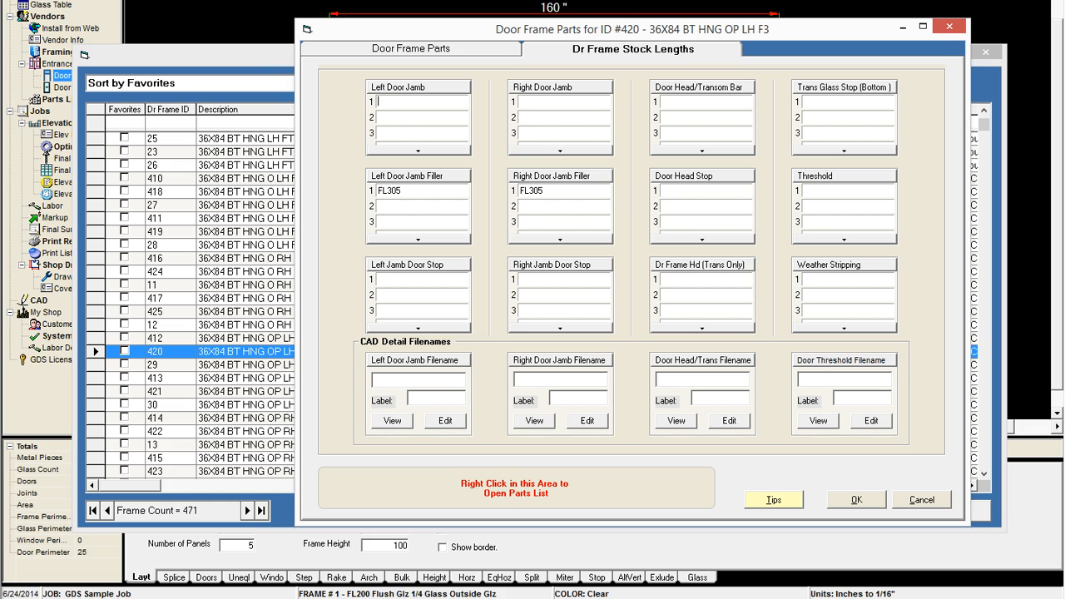
{"action": "right_click", "coordinate": [413, 483]}
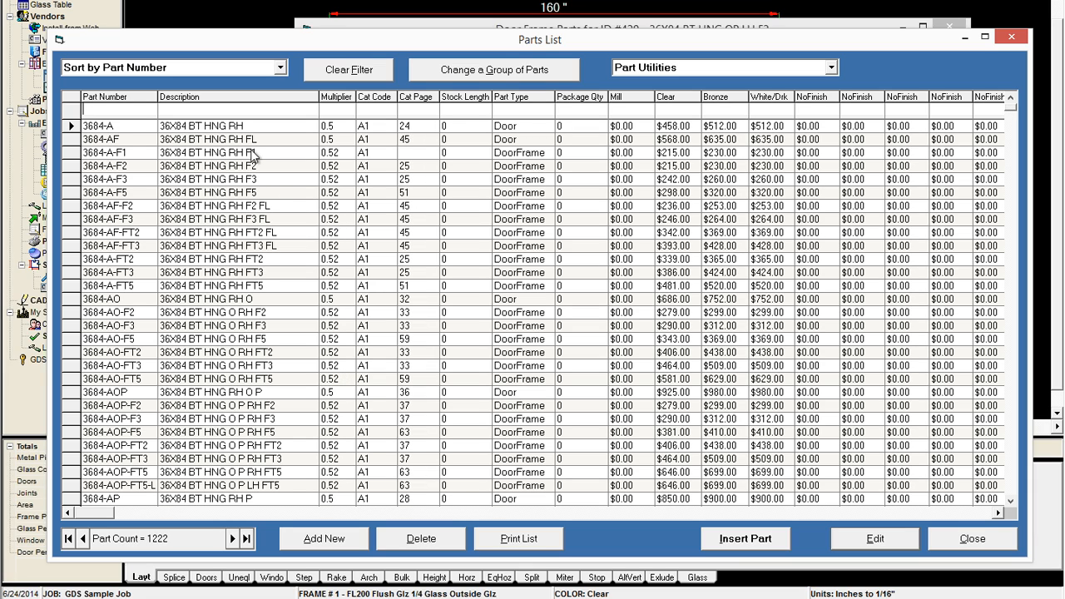
{"action": "left_click", "coordinate": [212, 109]}
{"action": "type", "text": "2"}
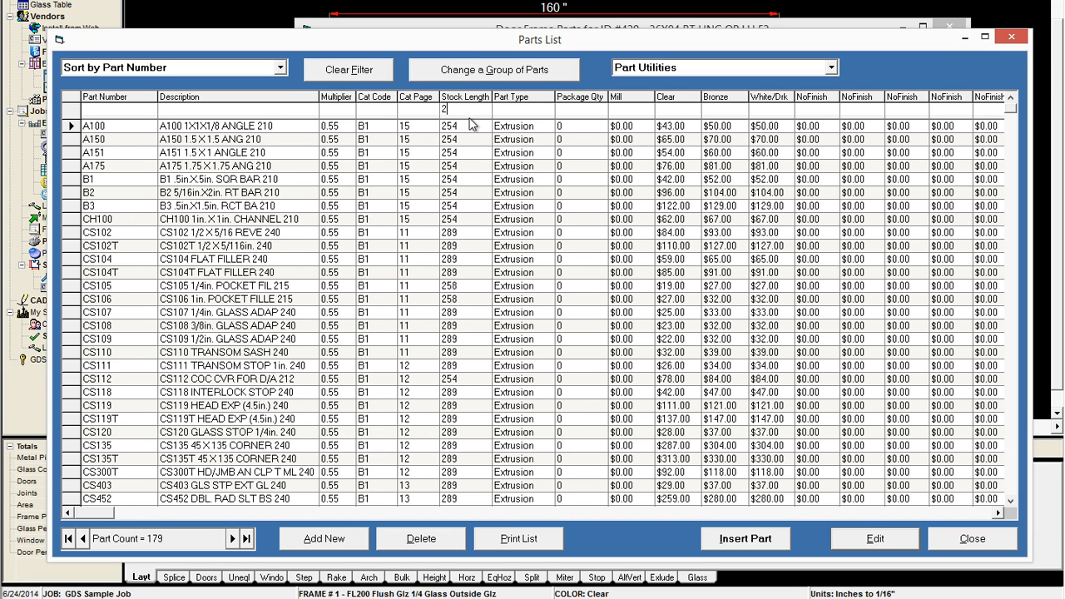
{"action": "left_click", "coordinate": [516, 110]}
{"action": "type", "text": "extr"}
{"action": "key", "text": "BackSpace"}
{"action": "key", "text": "BackSpace"}
{"action": "key", "text": "BackSpace"}
{"action": "key", "text": "BackSpace"}
{"action": "left_click", "coordinate": [342, 72]}
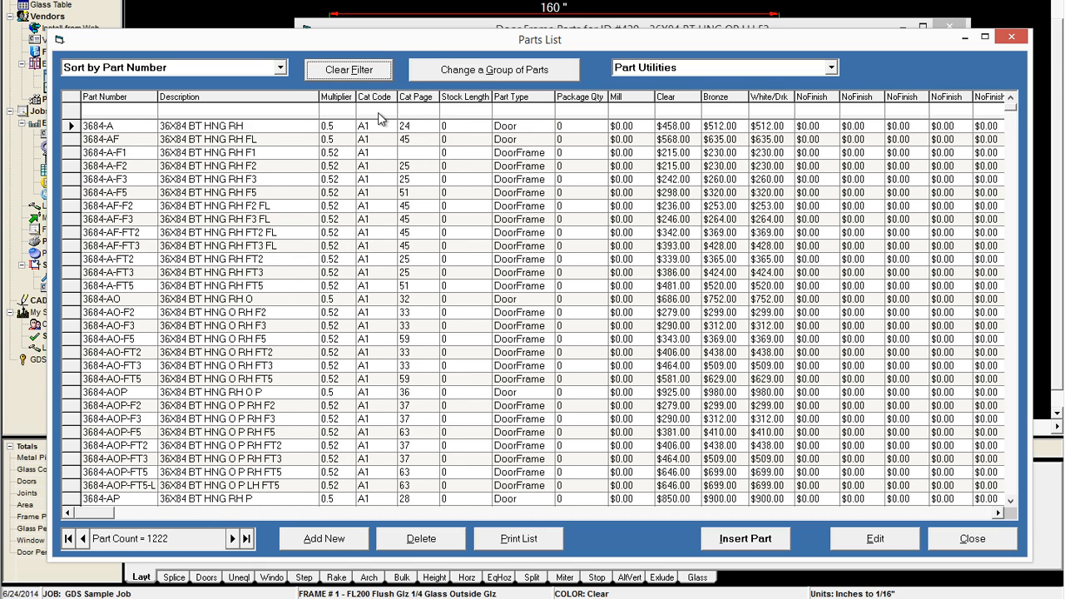
{"action": "left_click", "coordinate": [449, 109]}
{"action": "type", "text": "2"}
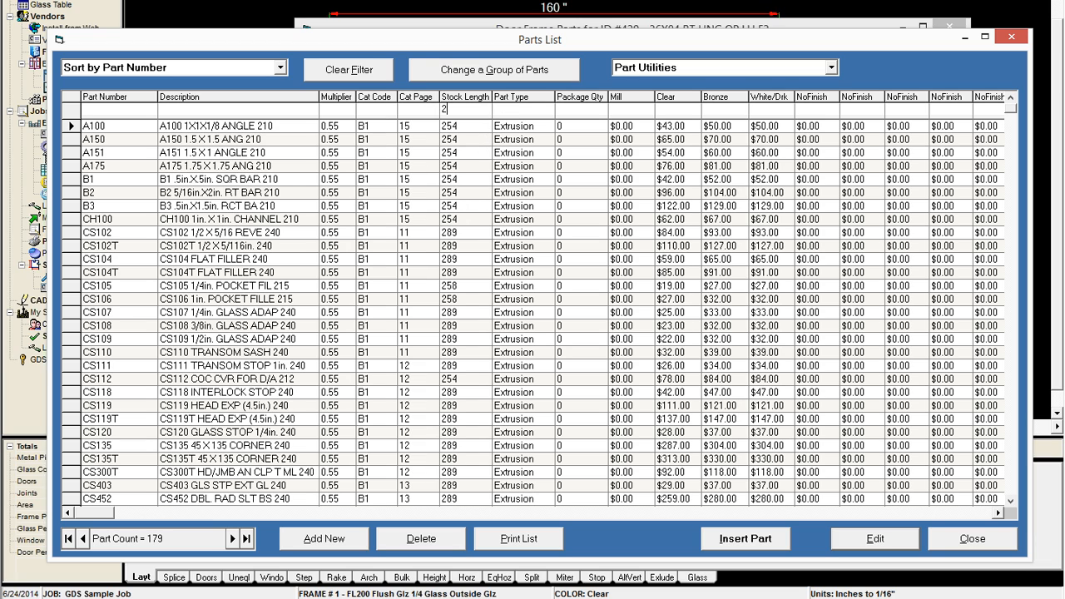
{"action": "key", "text": "BackSpace"}
Step: Filter the parts list to part types matching "extr"
{"action": "left_click", "coordinate": [504, 109]}
{"action": "type", "text": "ext"}
{"action": "type", "text": "r"}
Step: Try filtering the extrusion descriptions by "jam" and by "do", clearing each description filter
{"action": "type", "text": "jam"}
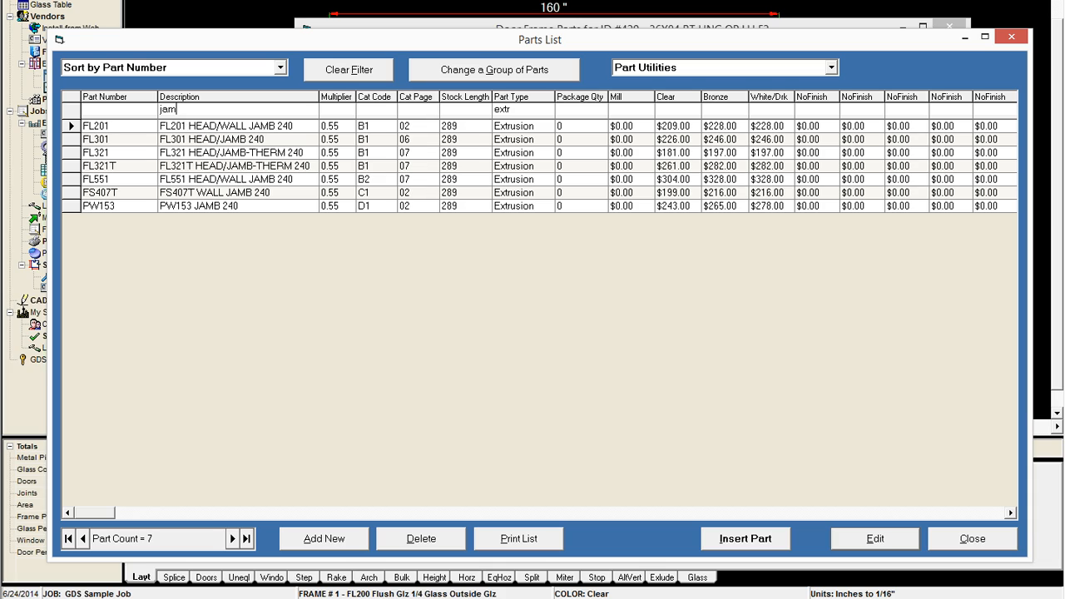
{"action": "key", "text": "BackSpace"}
{"action": "key", "text": "BackSpace"}
{"action": "key", "text": "BackSpace"}
{"action": "type", "text": "d"}
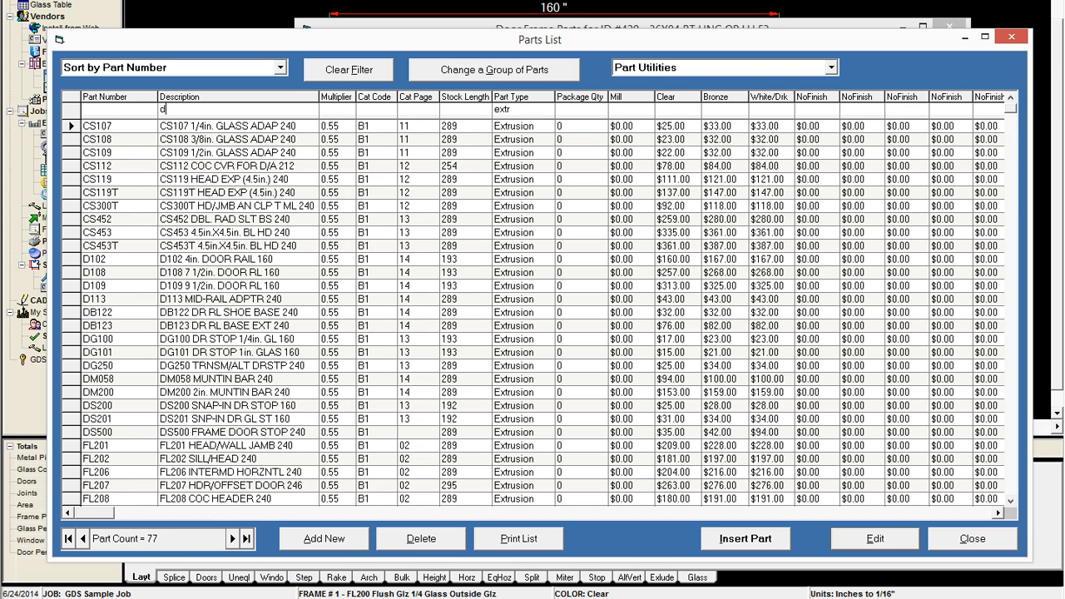
{"action": "type", "text": "o"}
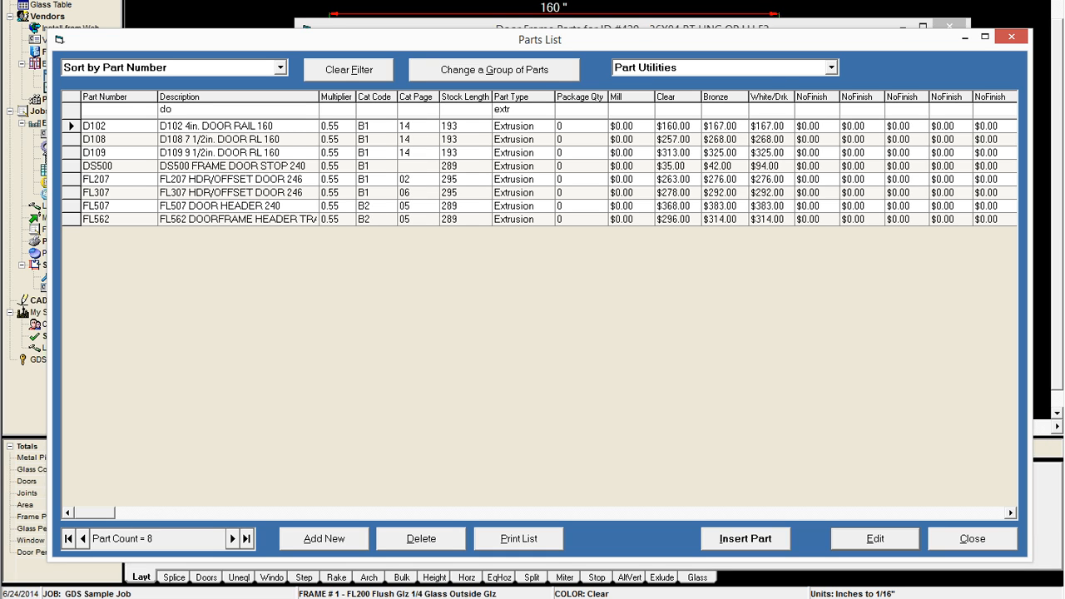
{"action": "key", "text": "BackSpace"}
{"action": "key", "text": "BackSpace"}
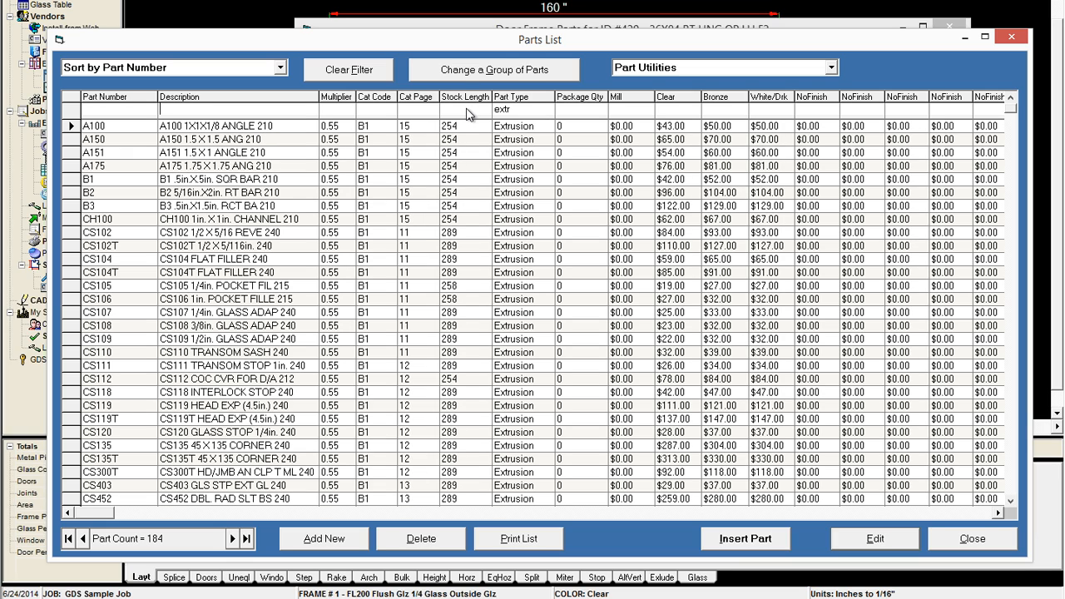
Step: Filter the descriptions by "dr" and insert part FL209 as the Left Door Jamb
{"action": "left_click", "coordinate": [176, 109]}
{"action": "type", "text": "dr"}
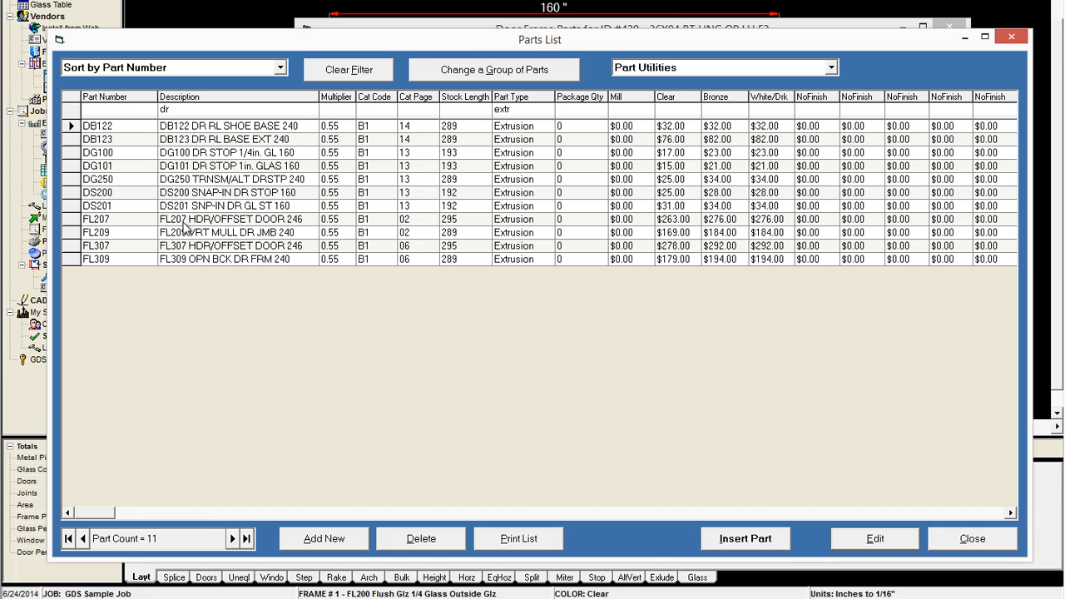
{"action": "left_click", "coordinate": [229, 236]}
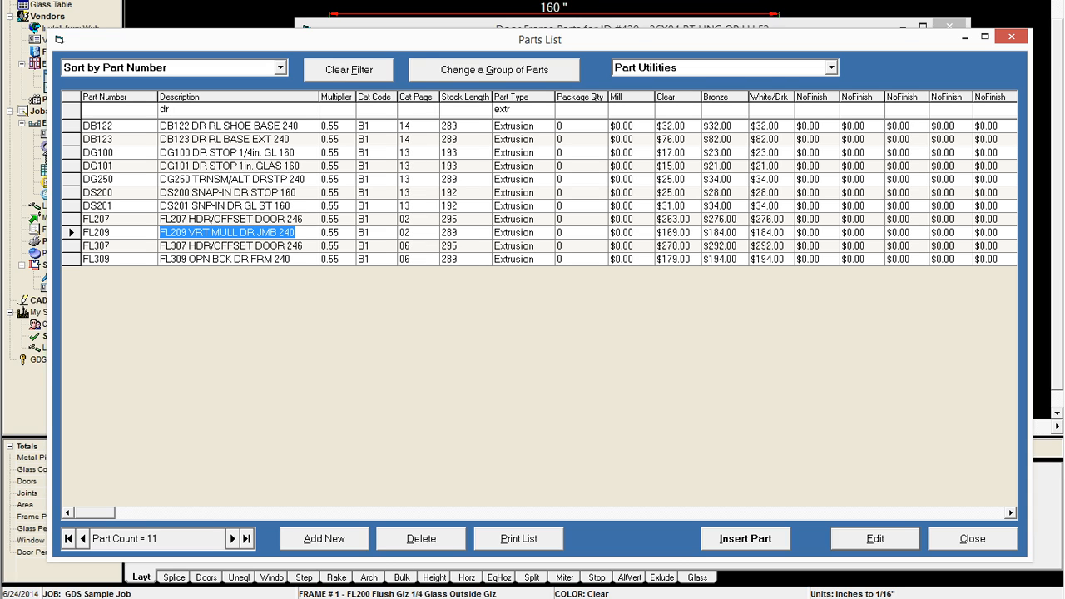
{"action": "left_click", "coordinate": [745, 539]}
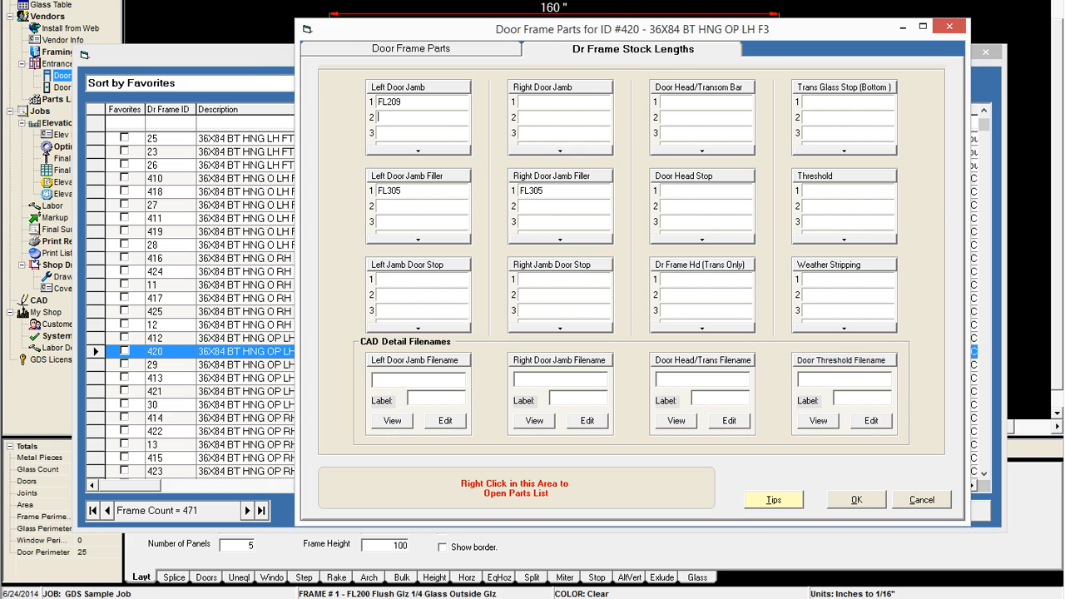
Step: Enter FL209 as the first Right Door Jamb part and FL299 as the first Door Head/Transom Bar part
{"action": "left_click", "coordinate": [539, 102]}
{"action": "type", "text": "FL209"}
{"action": "left_click", "coordinate": [666, 102]}
{"action": "type", "text": "FL299"}
{"action": "left_click", "coordinate": [816, 121]}
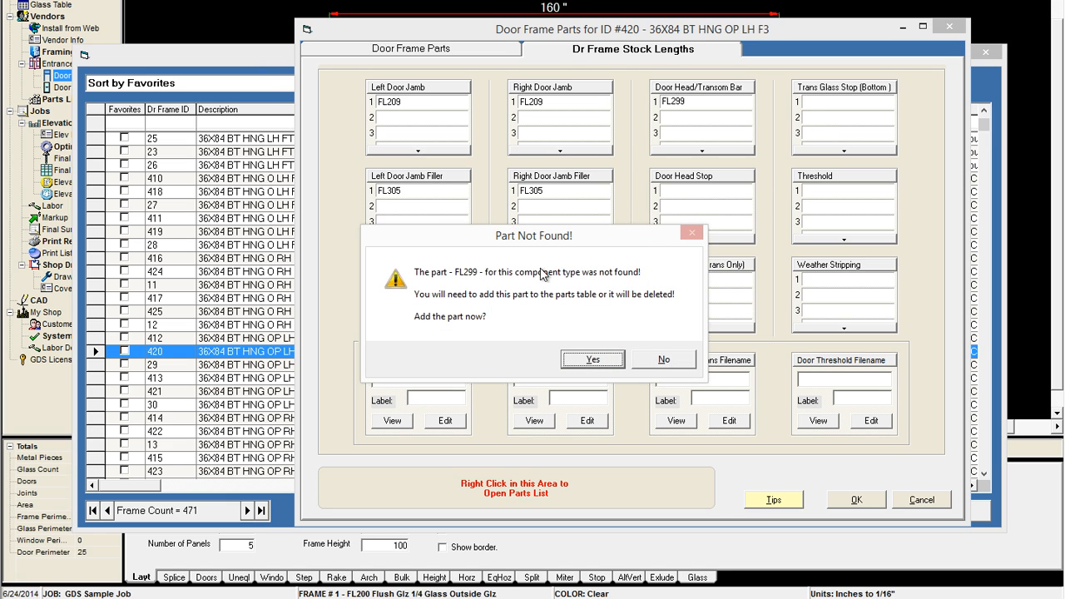
Step: Agree to add part FL299 to the parts table and set its multiplier to .5
{"action": "left_click", "coordinate": [594, 360]}
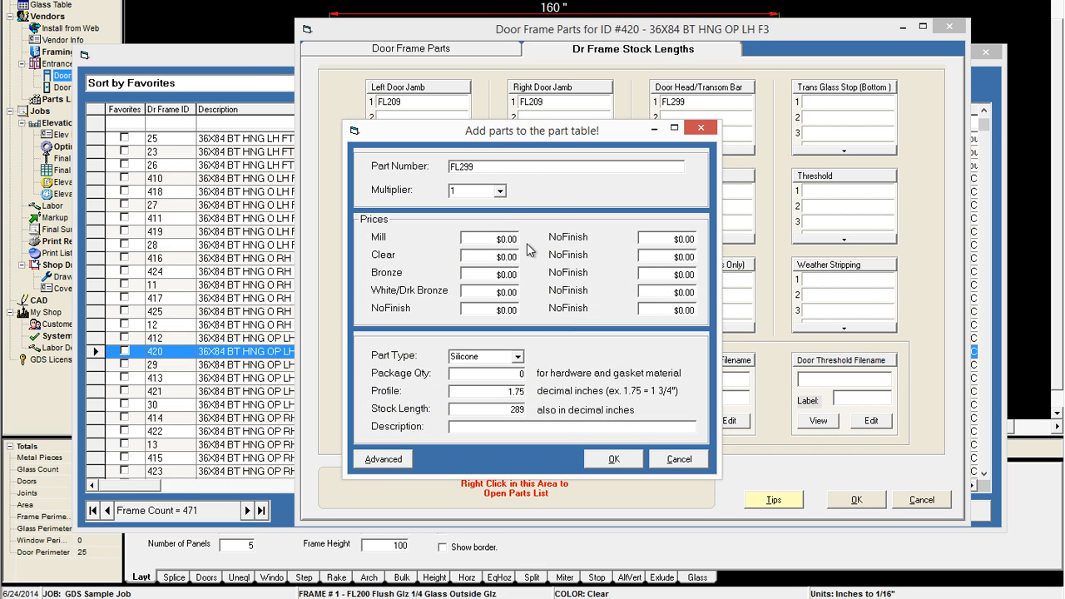
{"action": "key", "text": "Tab"}
{"action": "left_click", "coordinate": [501, 192]}
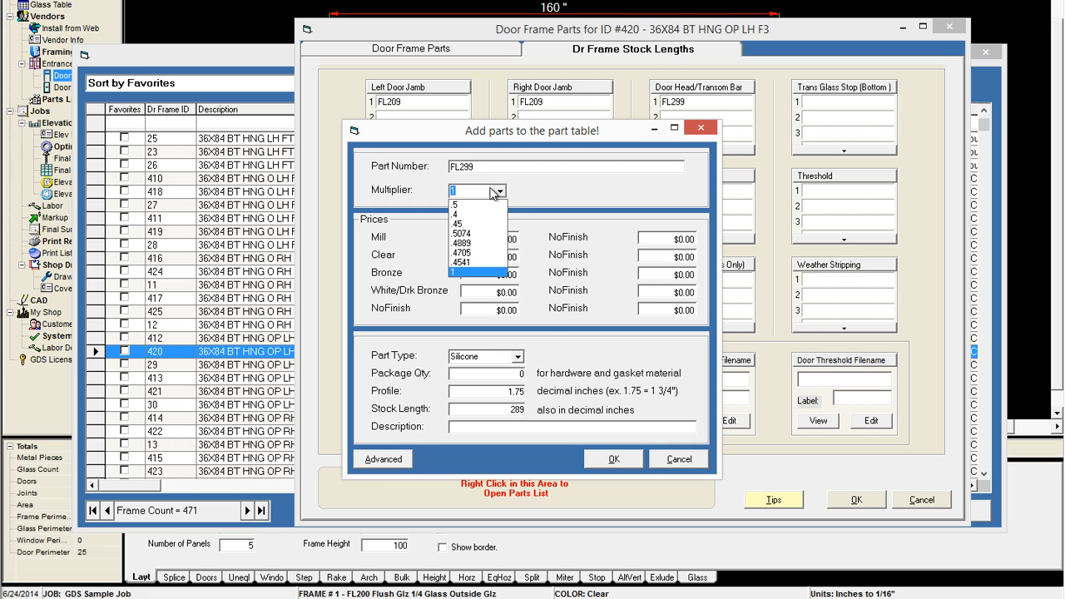
{"action": "left_click", "coordinate": [500, 194]}
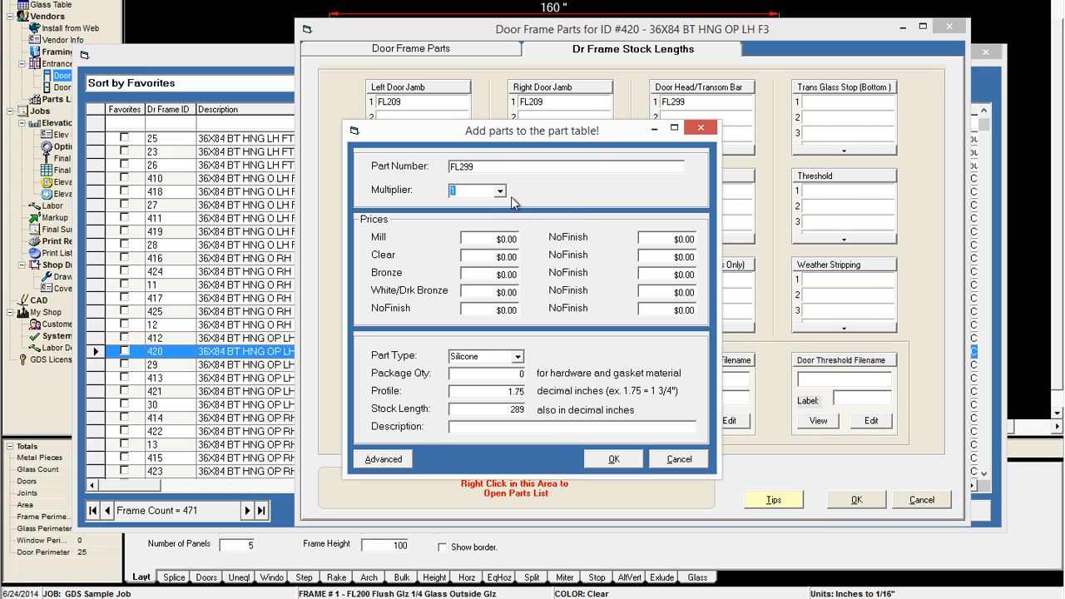
{"action": "left_click", "coordinate": [502, 196]}
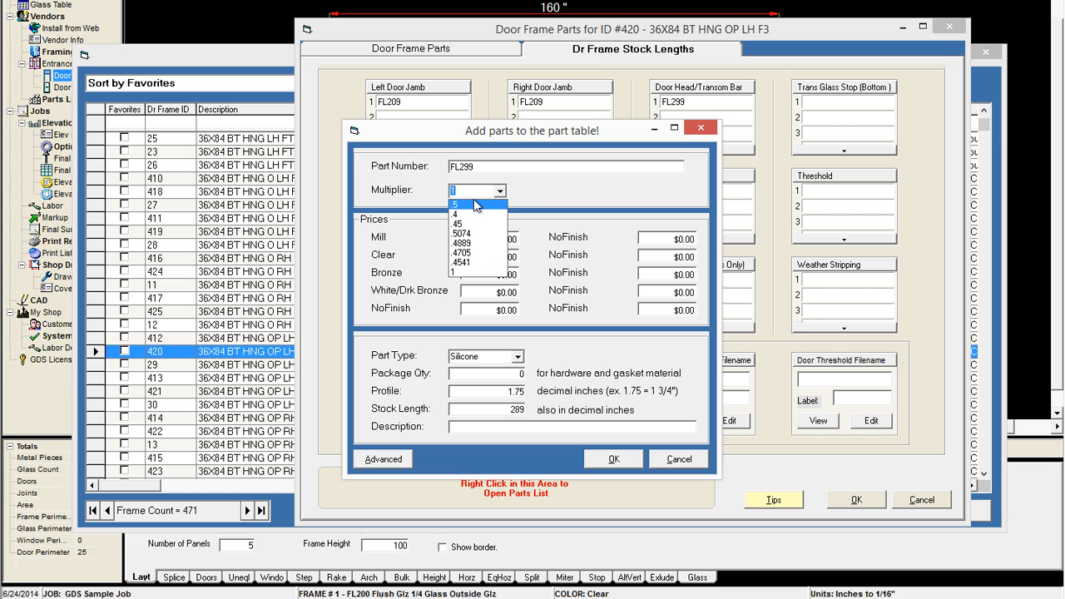
{"action": "left_click", "coordinate": [471, 202]}
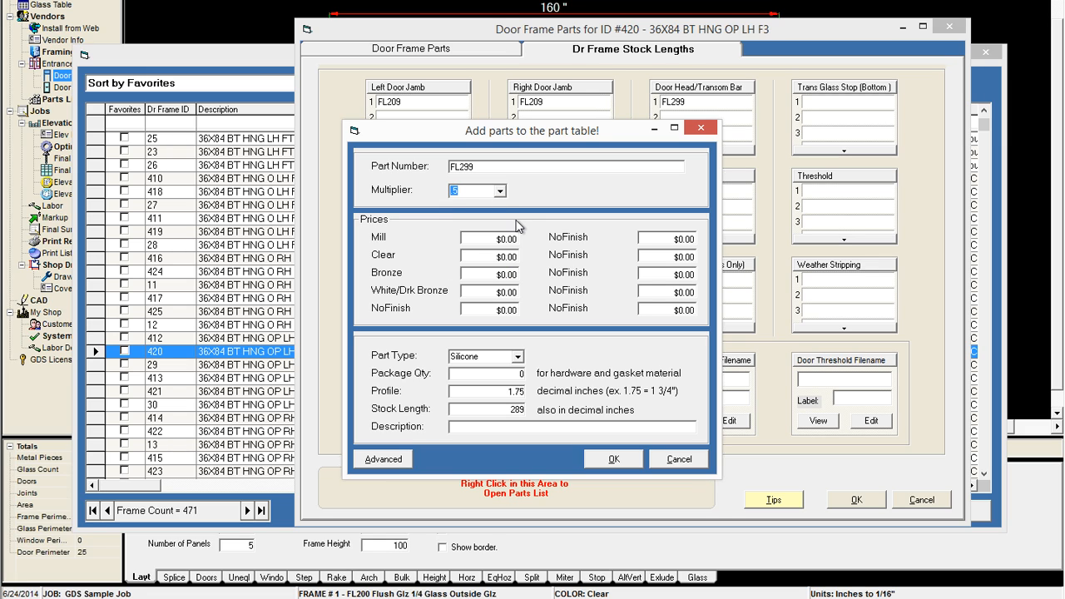
Step: Set the FL299 prices to 250 for Mill, 260 for Clear, 280 for Bronze and 290 for White/Drk Bronze
{"action": "key", "text": "Tab"}
{"action": "type", "text": "250"}
{"action": "key", "text": "Tab"}
{"action": "type", "text": "260"}
{"action": "key", "text": "Tab"}
{"action": "type", "text": "280"}
{"action": "key", "text": "Tab"}
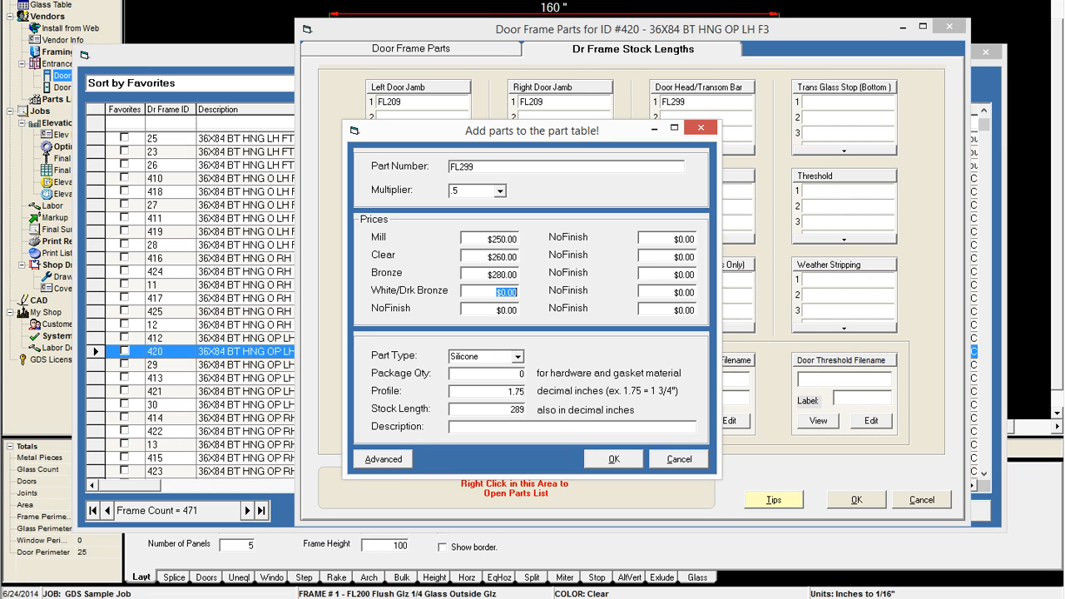
{"action": "type", "text": "290"}
{"action": "key", "text": "Tab"}
Step: Set the part type of FL299 to DoorFrame
{"action": "left_click", "coordinate": [517, 356]}
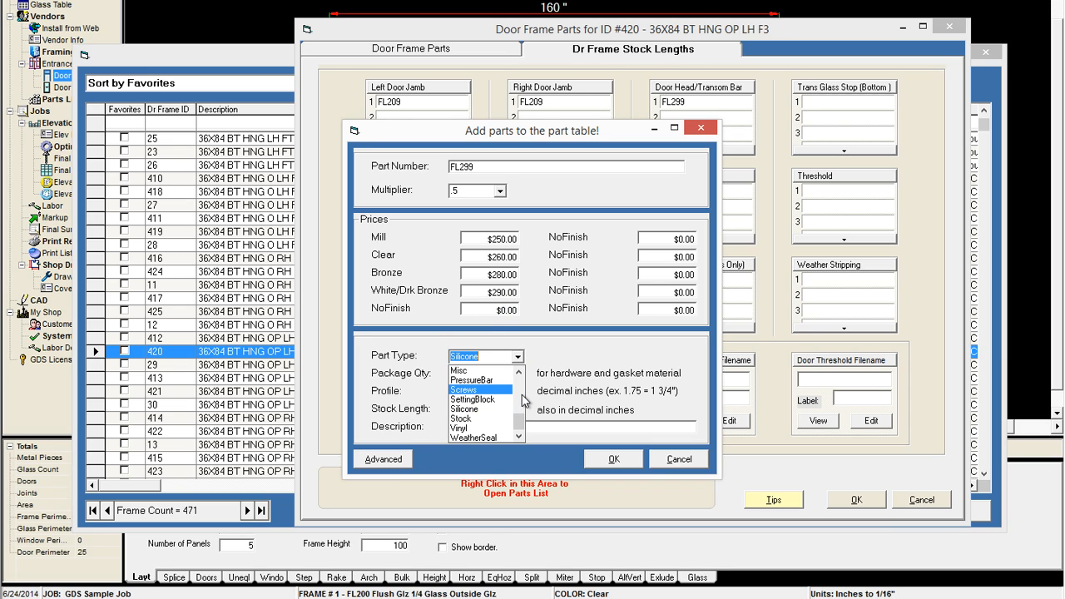
{"action": "type", "text": "do"}
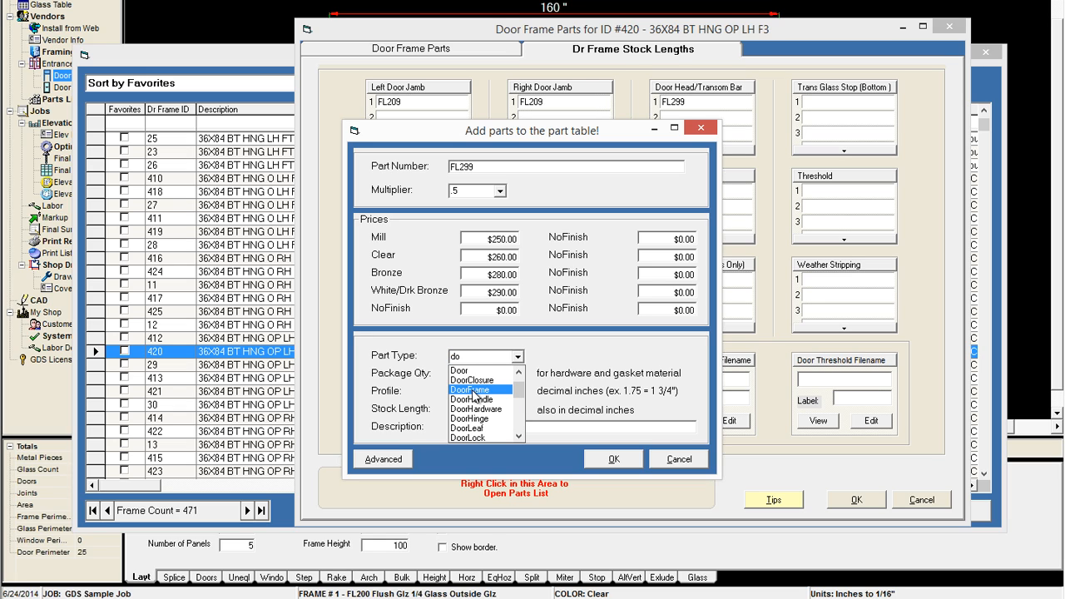
{"action": "left_click", "coordinate": [471, 391]}
Step: Set the part type of FL299 to Extrusion and look through the other available part types
{"action": "left_click", "coordinate": [518, 357]}
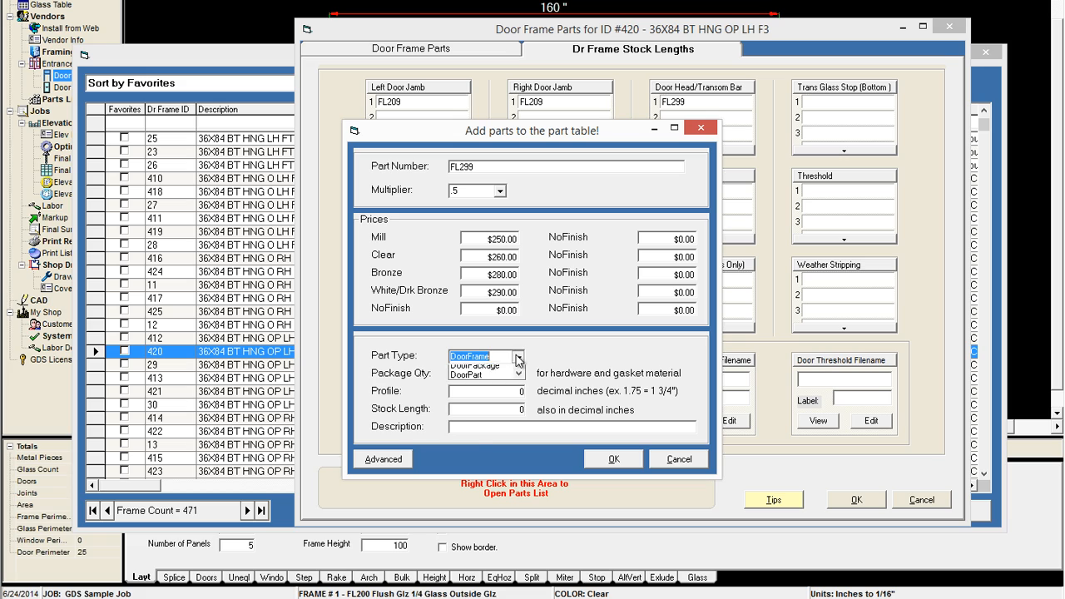
{"action": "type", "text": "extr"}
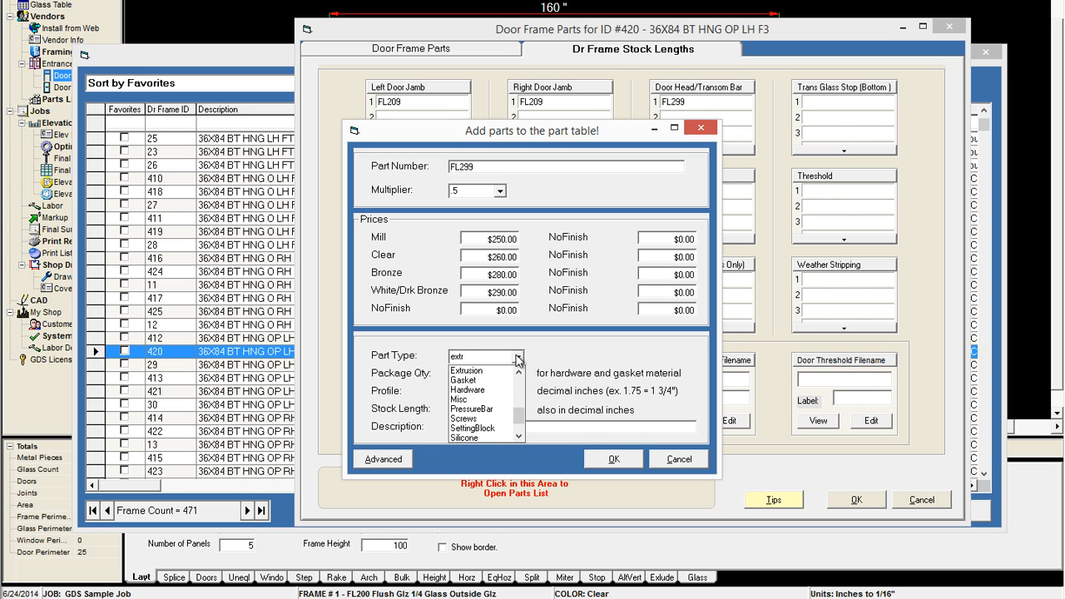
{"action": "key", "text": "Tab"}
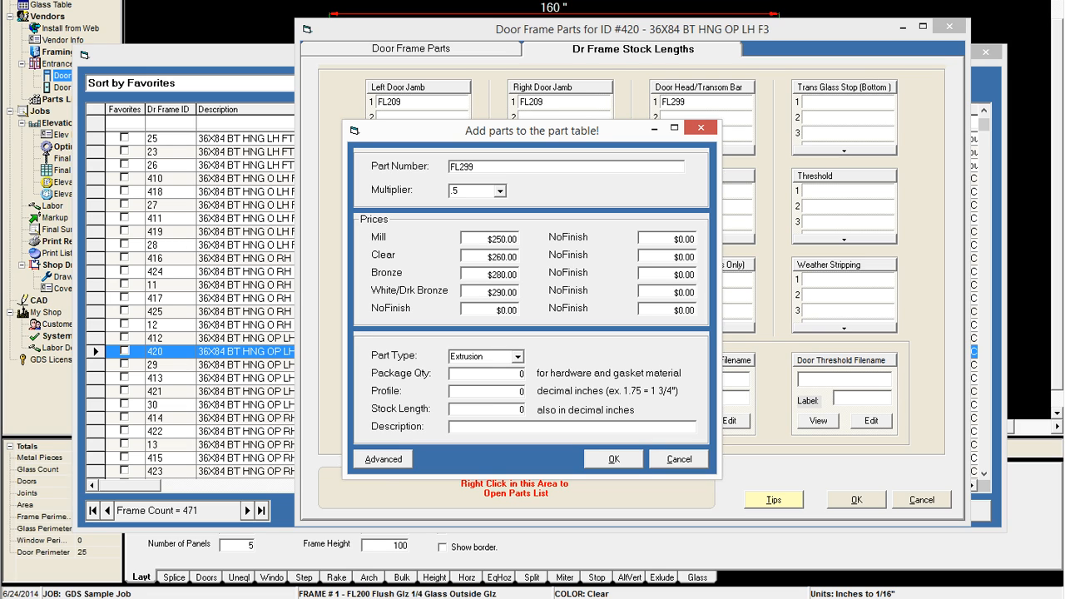
{"action": "left_click", "coordinate": [517, 359]}
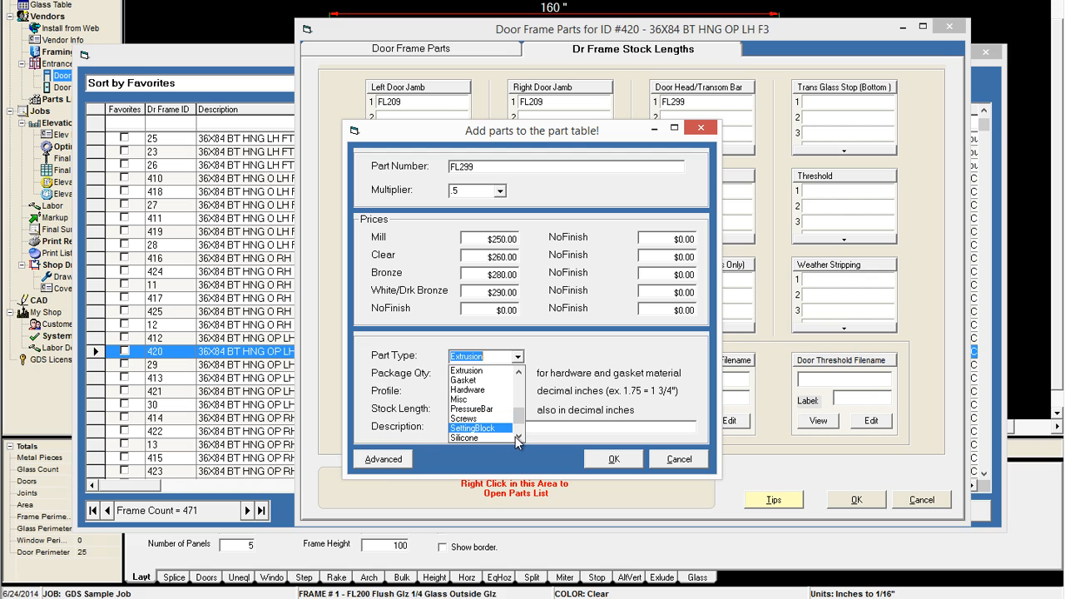
{"action": "left_click", "coordinate": [519, 438]}
{"action": "left_click", "coordinate": [519, 437]}
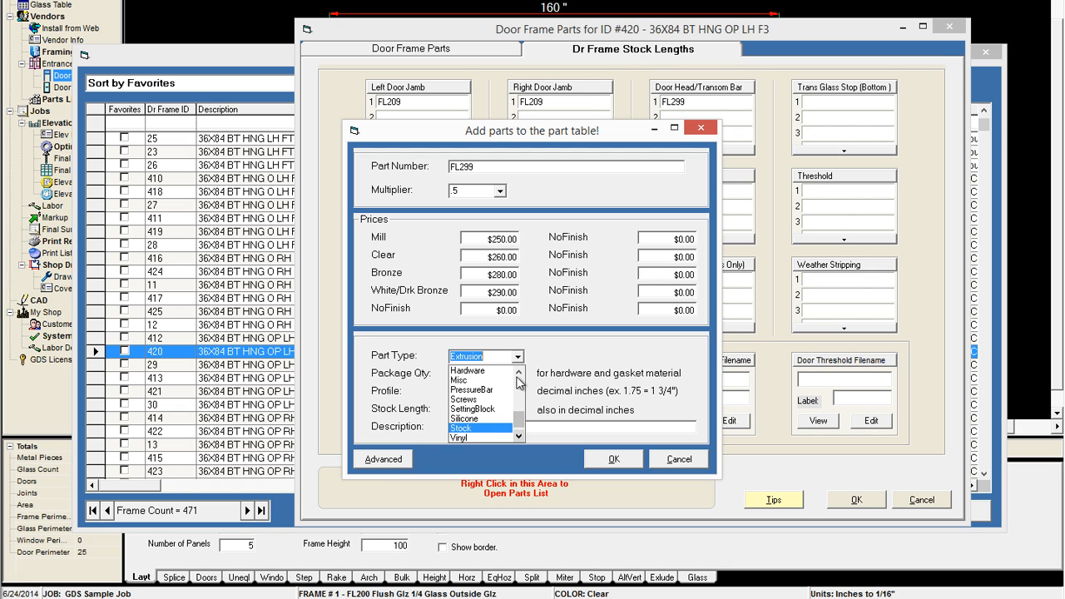
{"action": "left_click", "coordinate": [472, 356]}
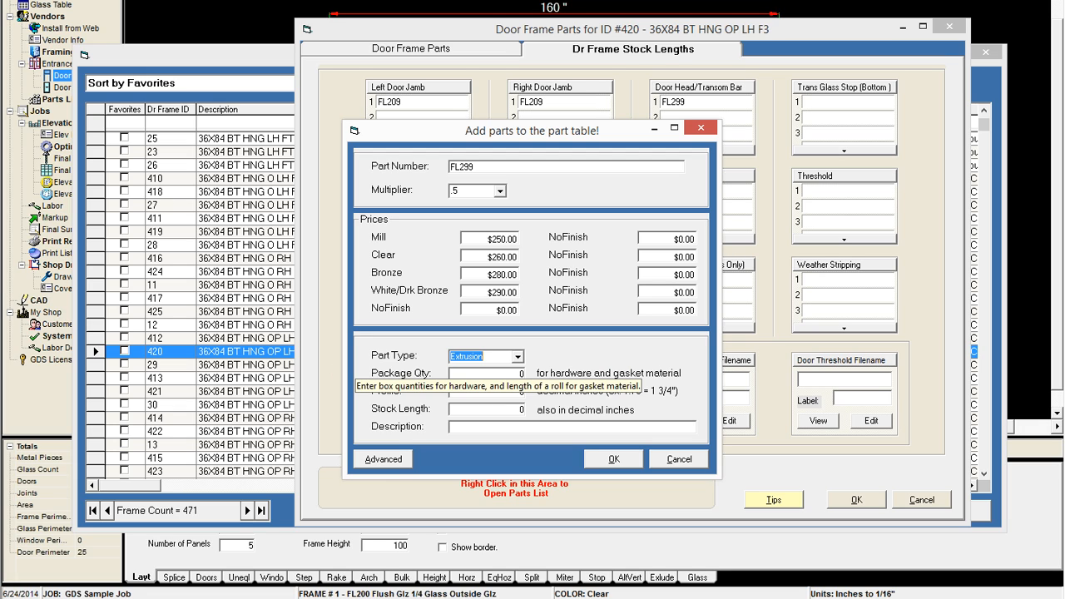
Step: Fill in FL299's profile, stock length and description "Door frame head 2in", add the part and save the door frame parts
{"action": "left_click", "coordinate": [506, 392]}
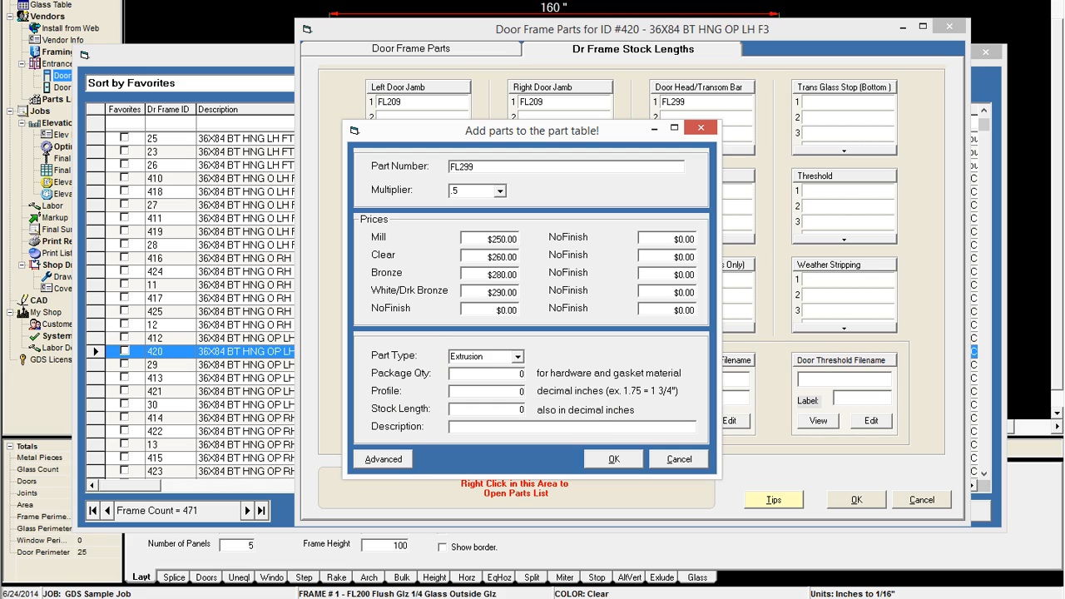
{"action": "left_click_drag", "start_coordinate": [525, 392], "coordinate": [514, 392]}
{"action": "type", "text": "89"}
{"action": "key", "text": "Tab"}
{"action": "type", "text": "Door frame head 2in"}
{"action": "left_click", "coordinate": [624, 460]}
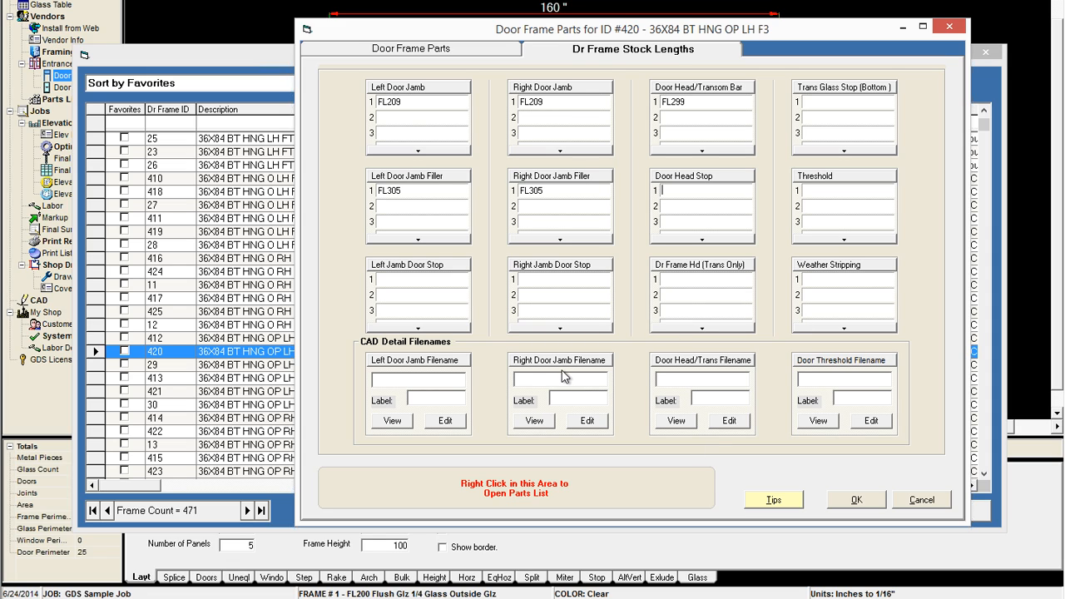
{"action": "left_click", "coordinate": [874, 502]}
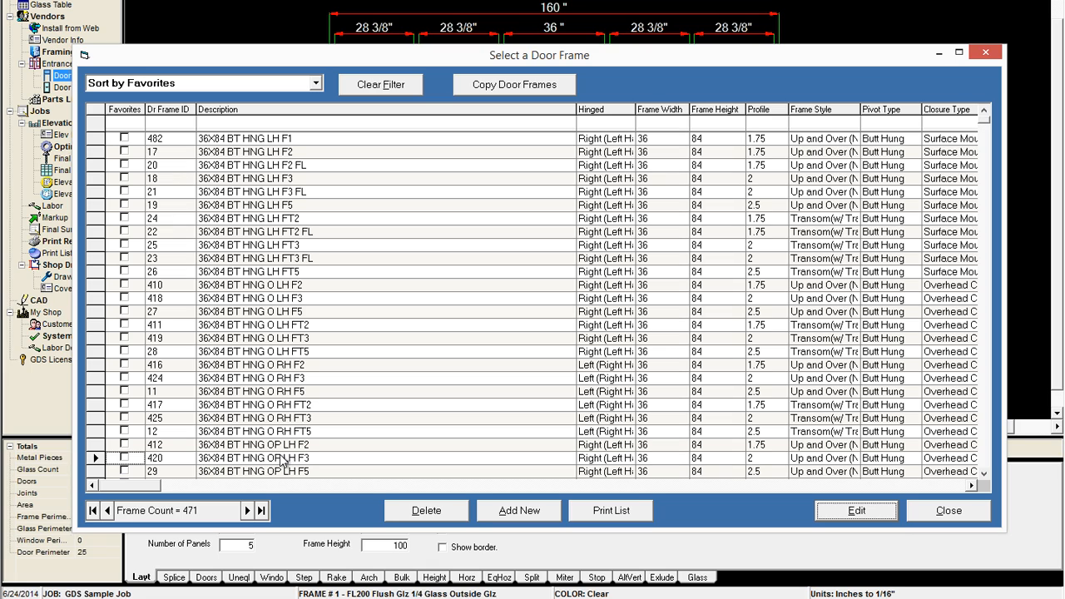
Step: Mark door frame 420, 36X84 BT HNG OP LH F3, as a favorite and close the door frame list
{"action": "left_click", "coordinate": [125, 458]}
{"action": "left_click", "coordinate": [148, 471]}
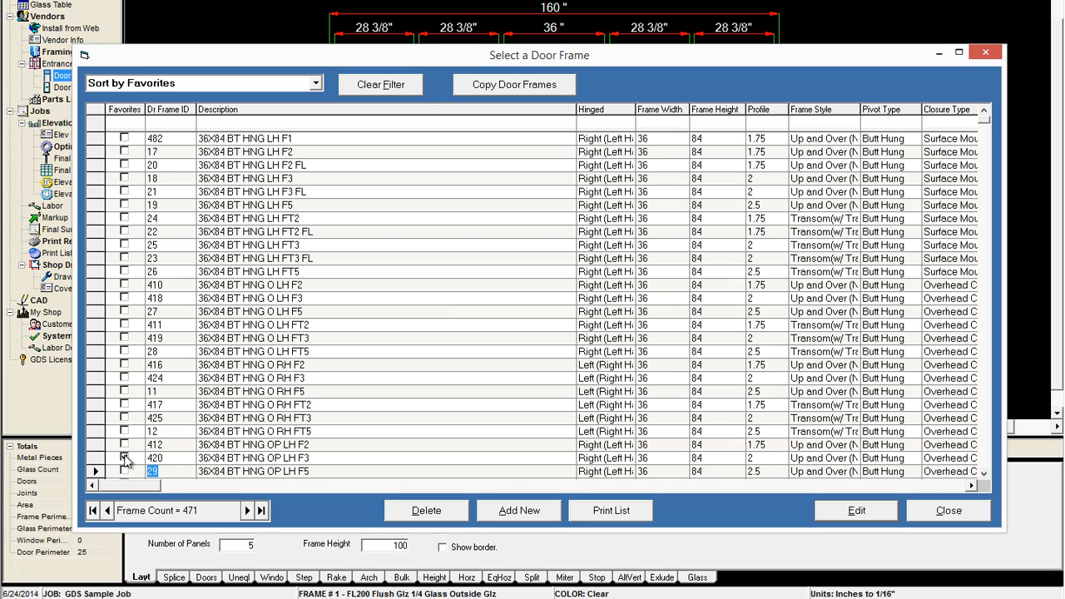
{"action": "left_click", "coordinate": [125, 459]}
{"action": "left_click", "coordinate": [125, 459]}
{"action": "left_click", "coordinate": [95, 458]}
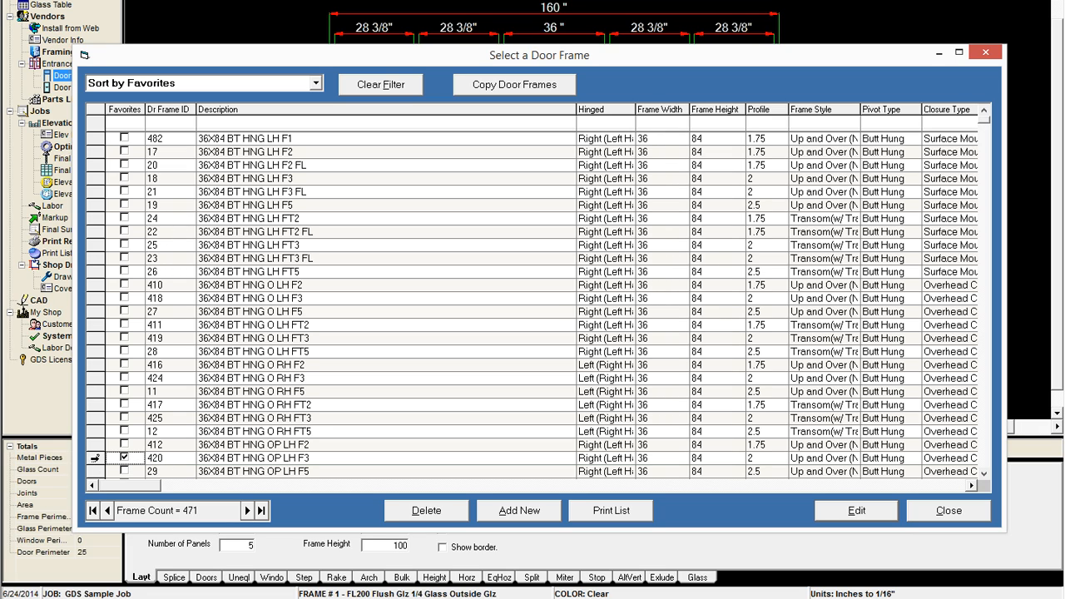
{"action": "left_click", "coordinate": [170, 446]}
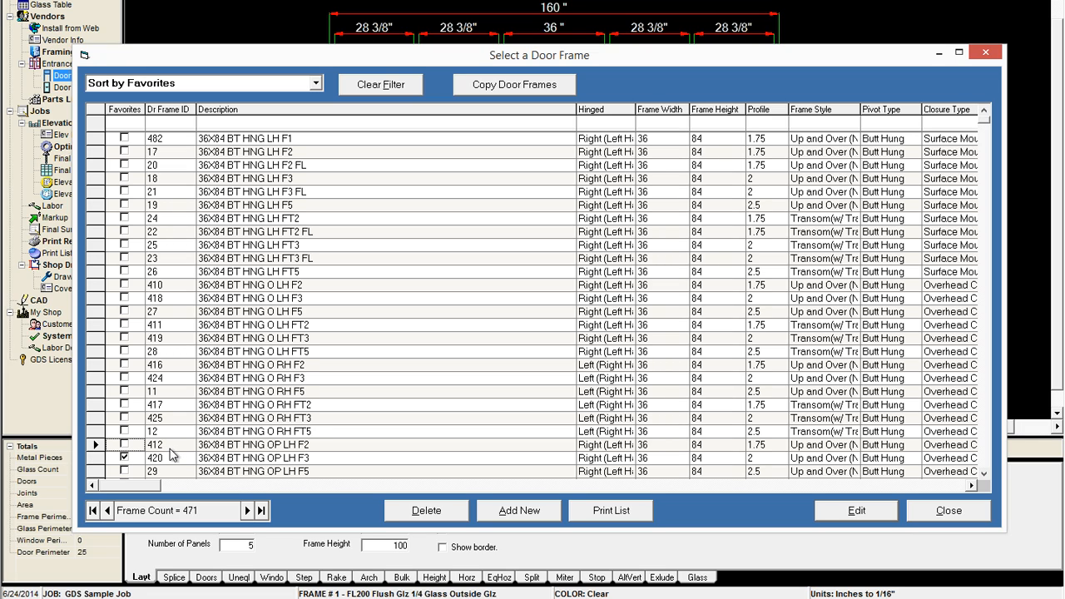
{"action": "left_click", "coordinate": [173, 472]}
{"action": "left_click", "coordinate": [948, 511]}
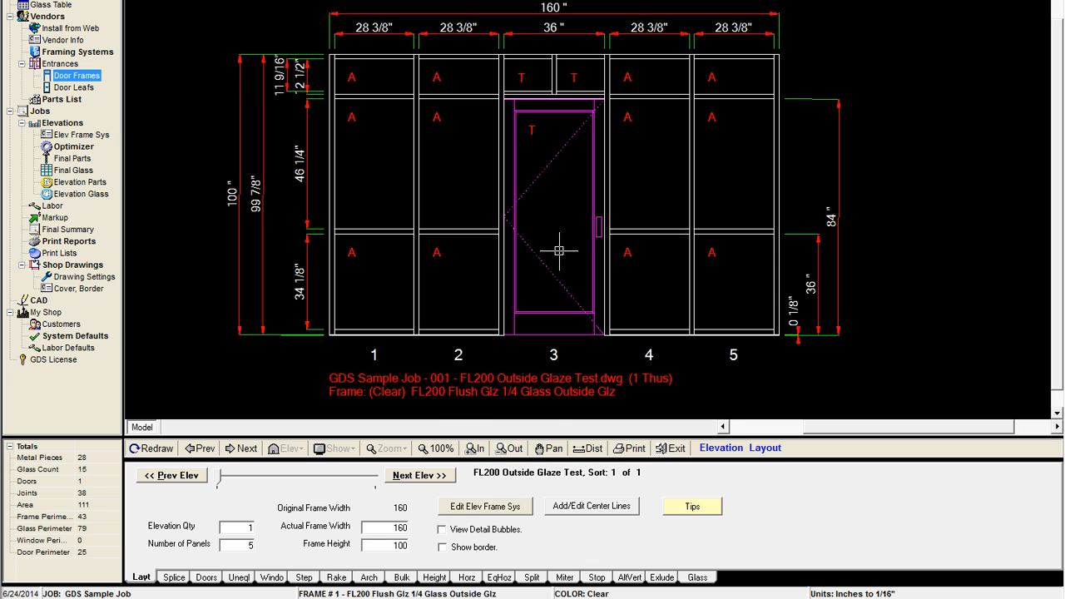
Step: Show the elevation's door entries and check where the favorite frame is sorted in the door frame list
{"action": "left_click", "coordinate": [550, 449]}
{"action": "left_click", "coordinate": [209, 577]}
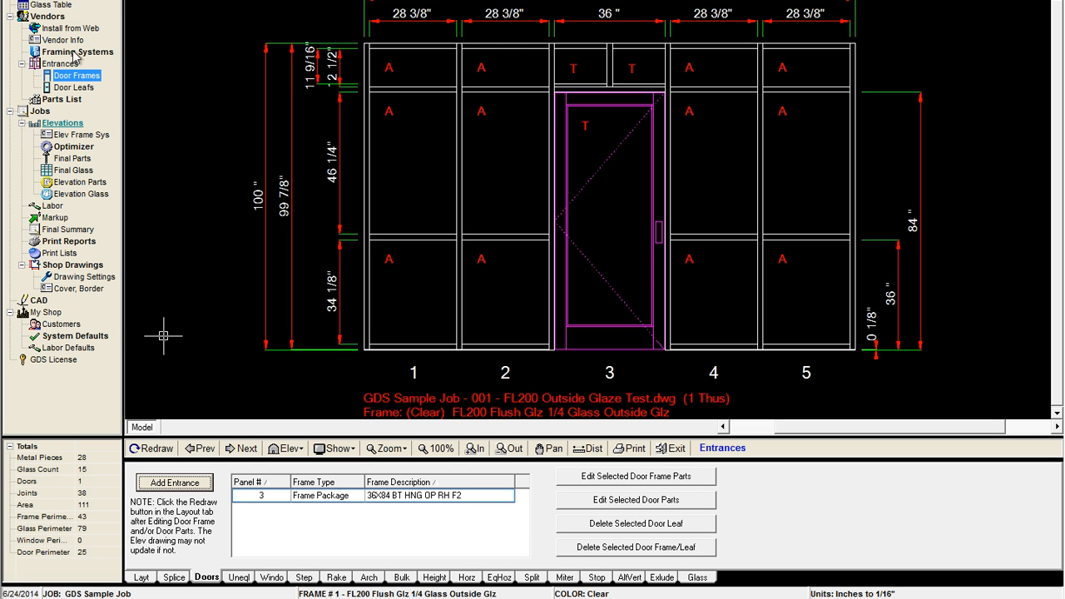
{"action": "left_click", "coordinate": [85, 77]}
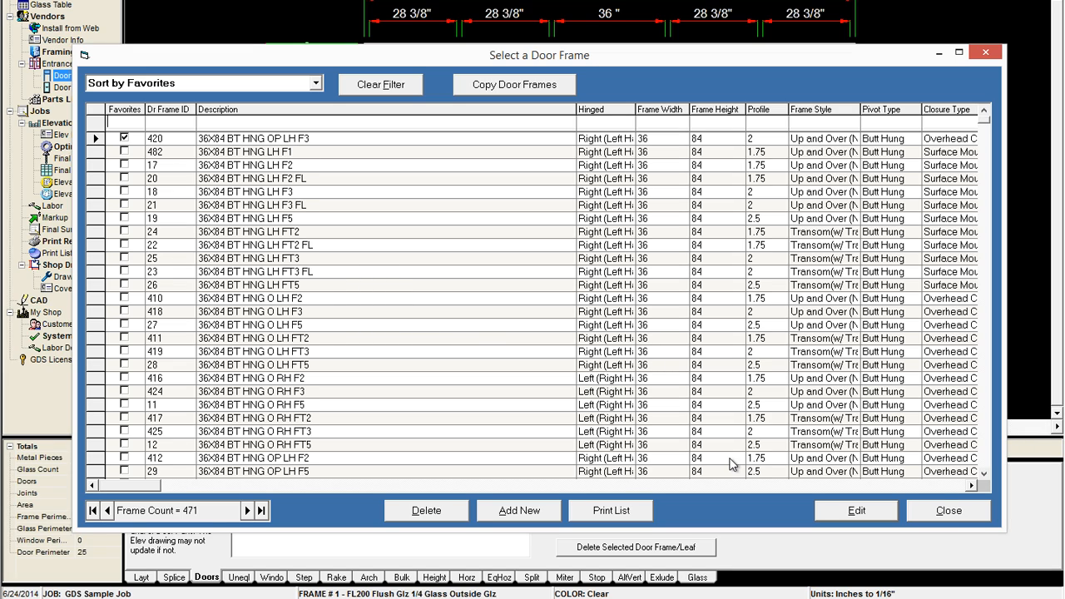
{"action": "left_click", "coordinate": [948, 512]}
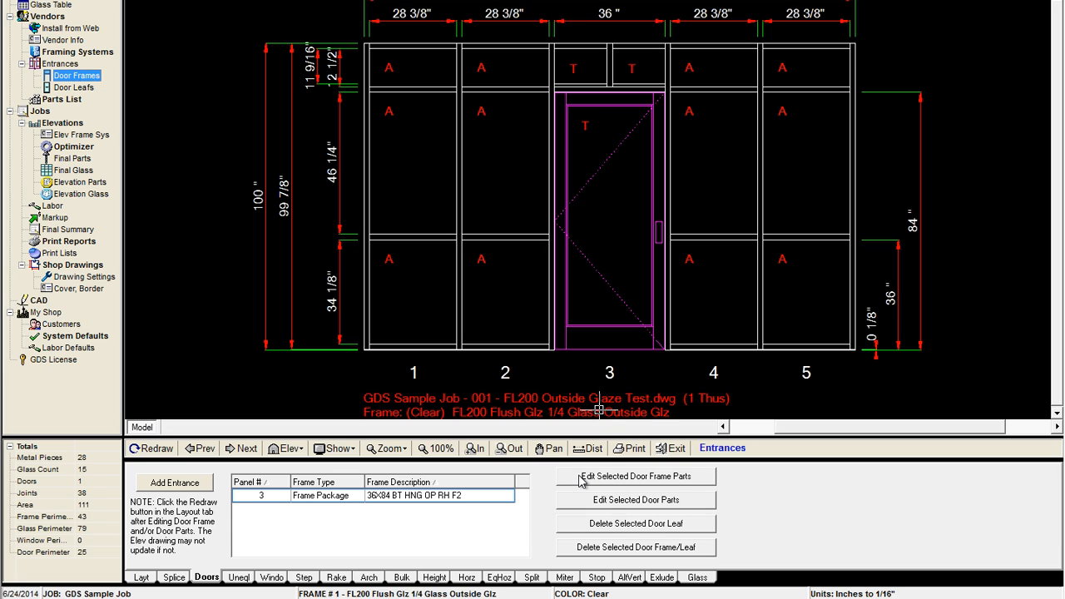
Step: Delete the door frame and leaf in panel 3 and acknowledge the deleted glass cuts
{"action": "left_click", "coordinate": [617, 549]}
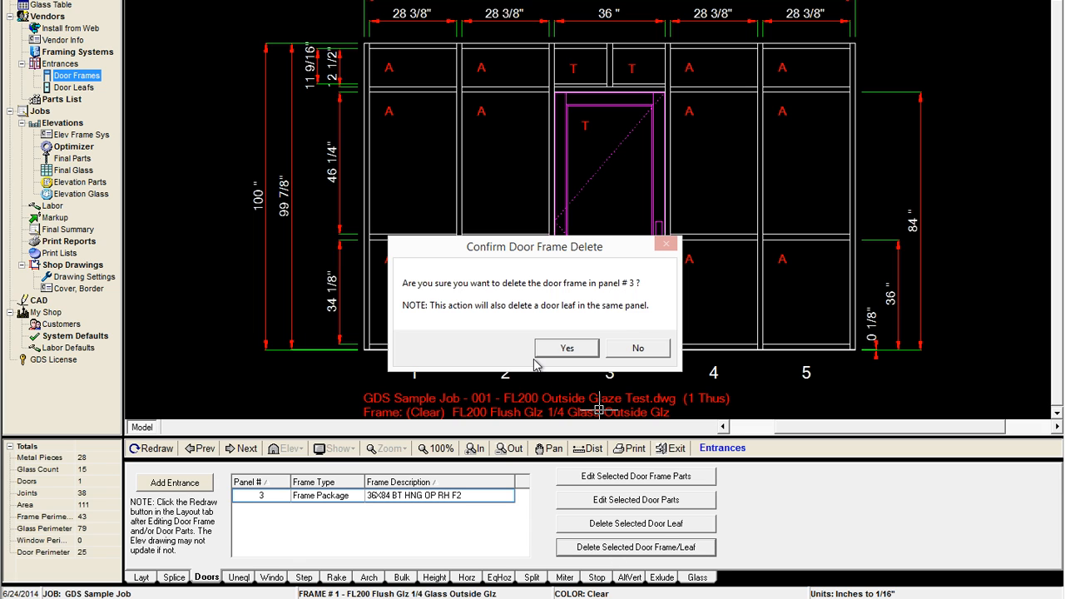
{"action": "left_click", "coordinate": [553, 350]}
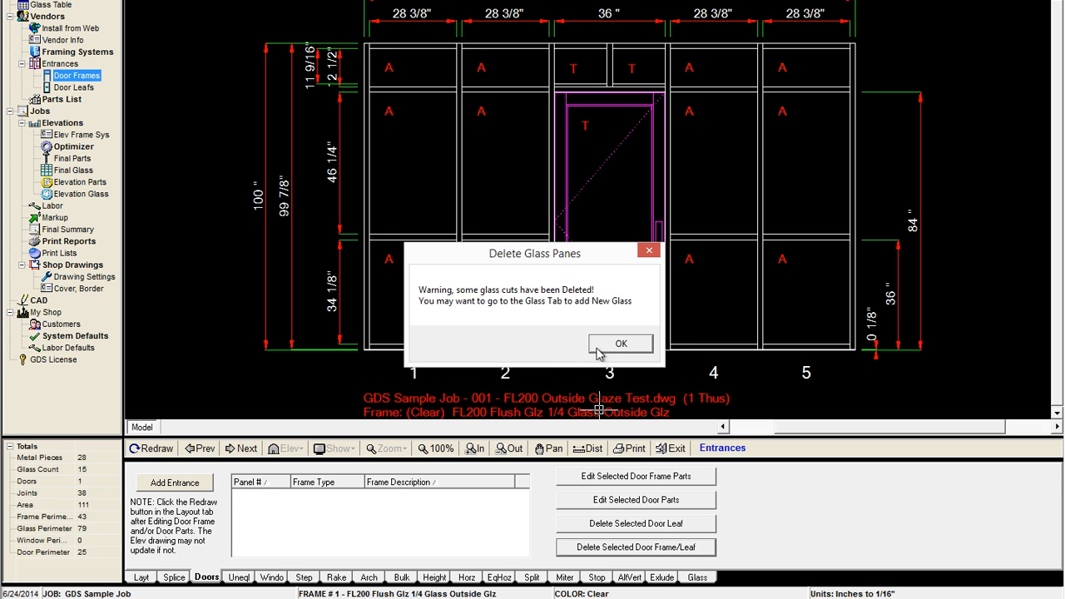
{"action": "left_click", "coordinate": [619, 345]}
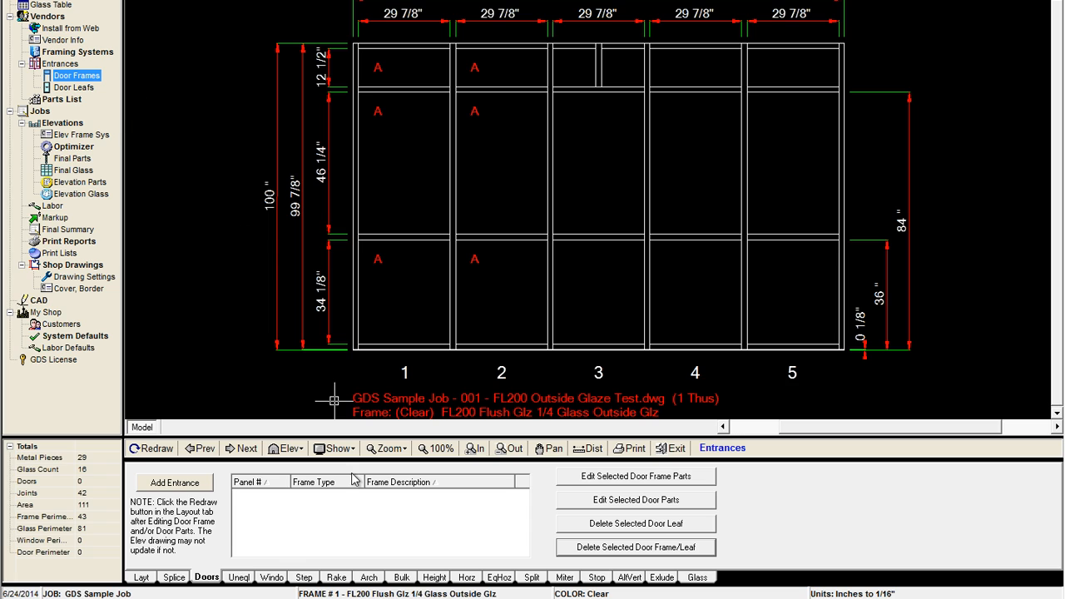
Step: Add the favorite door frame 36X84 BT HNG OP LH F3 to panel 3 from the unfiltered frame list
{"action": "left_click", "coordinate": [193, 486]}
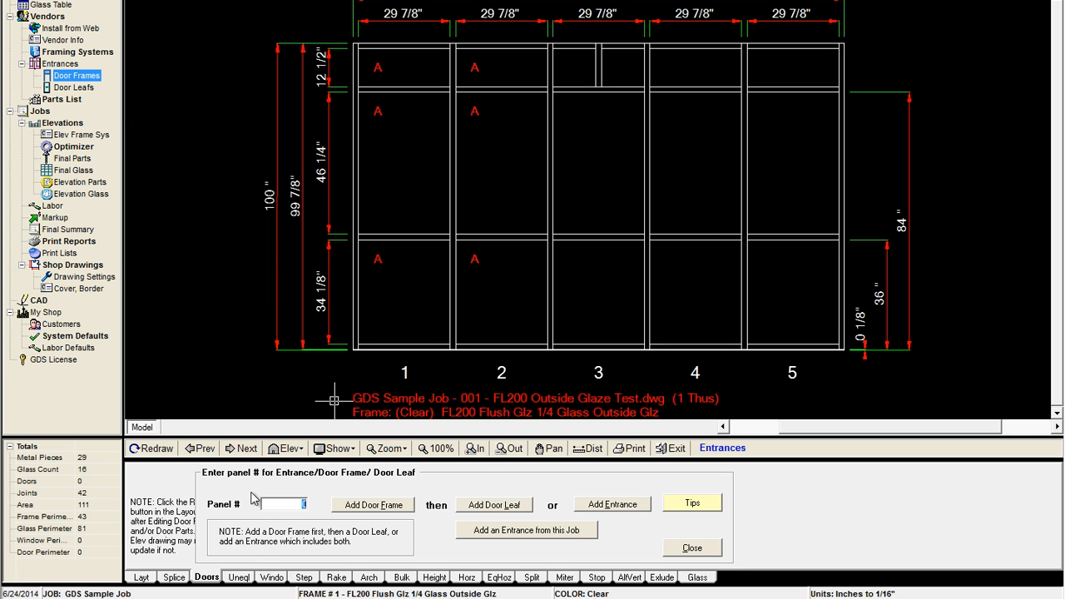
{"action": "left_click", "coordinate": [388, 507]}
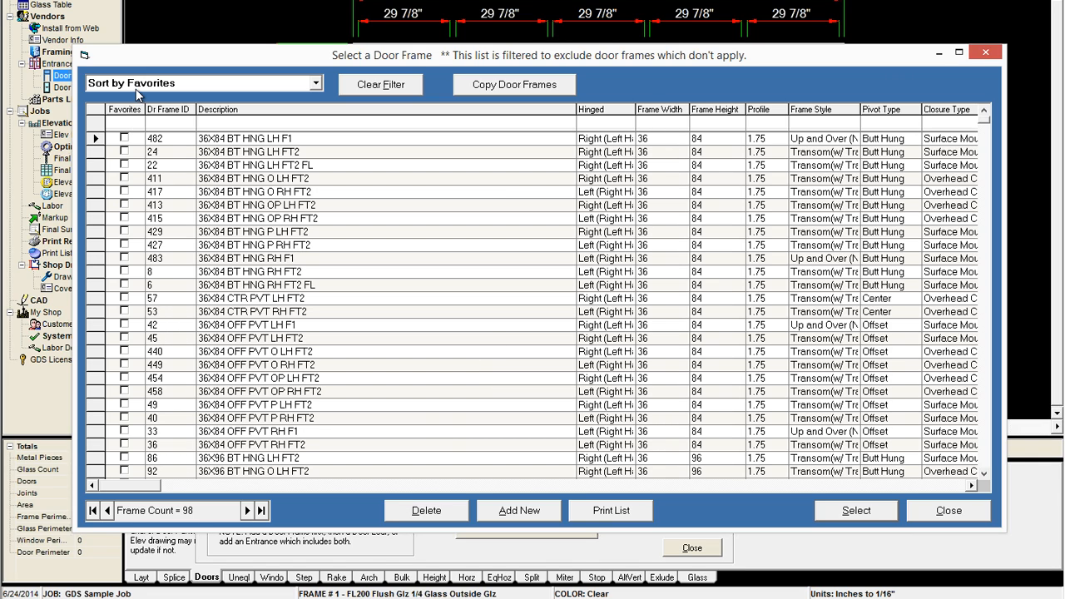
{"action": "left_click", "coordinate": [358, 84]}
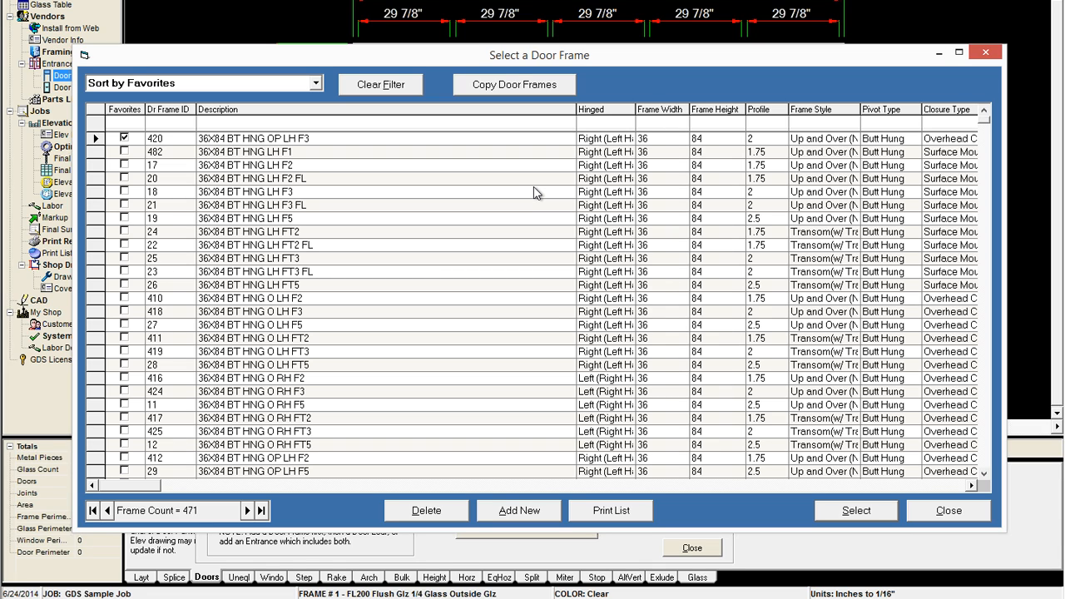
{"action": "left_click", "coordinate": [864, 514]}
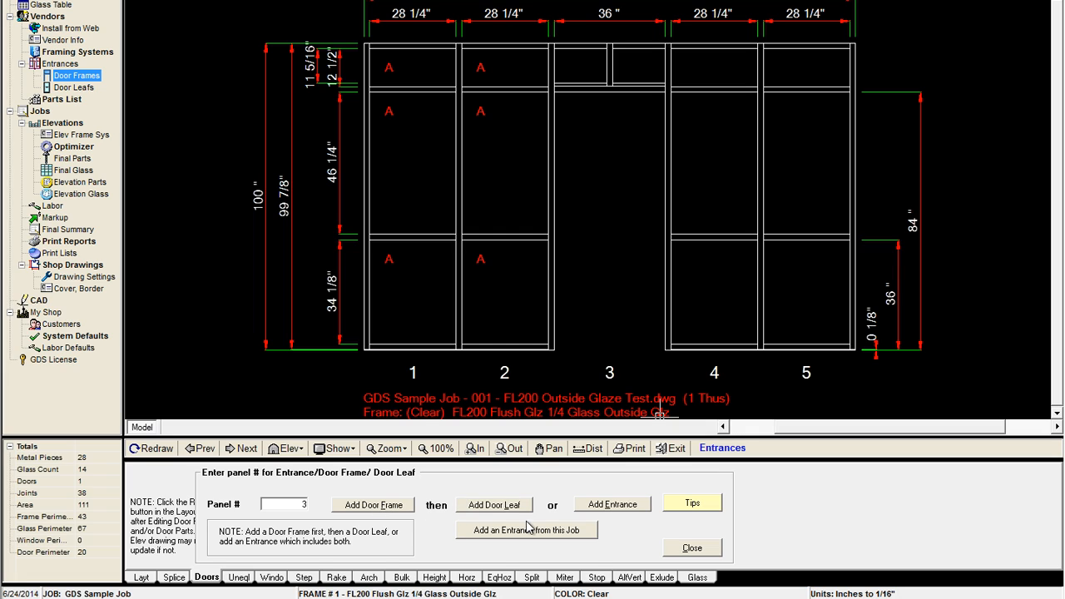
Step: Add door leaf 36X84 BT HNG LH to panel 3 and finish adding the entrance
{"action": "left_click", "coordinate": [489, 508]}
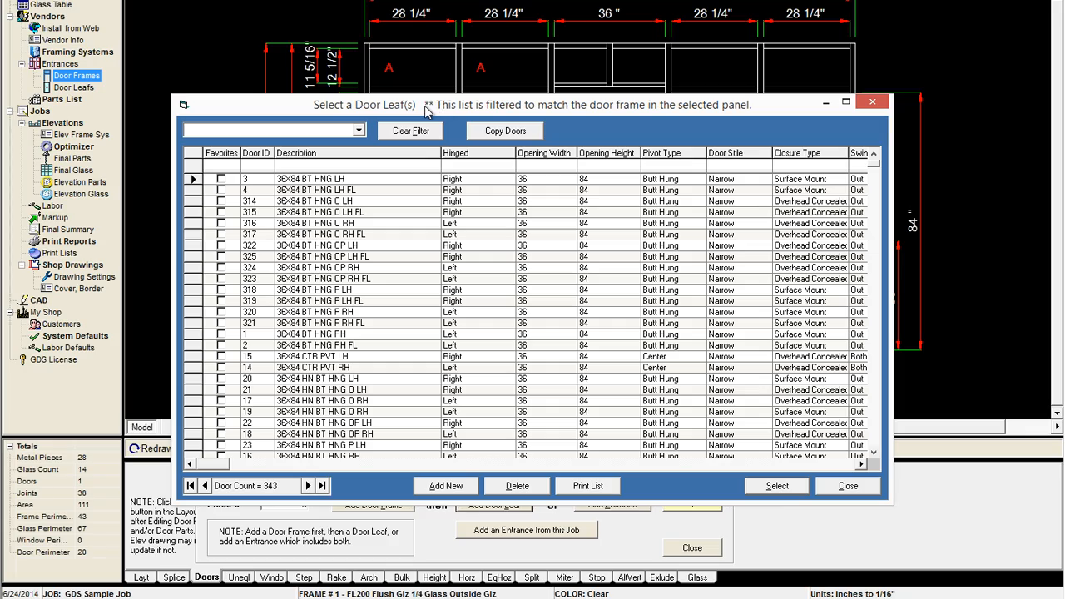
{"action": "left_click_drag", "start_coordinate": [429, 112], "coordinate": [428, 66]}
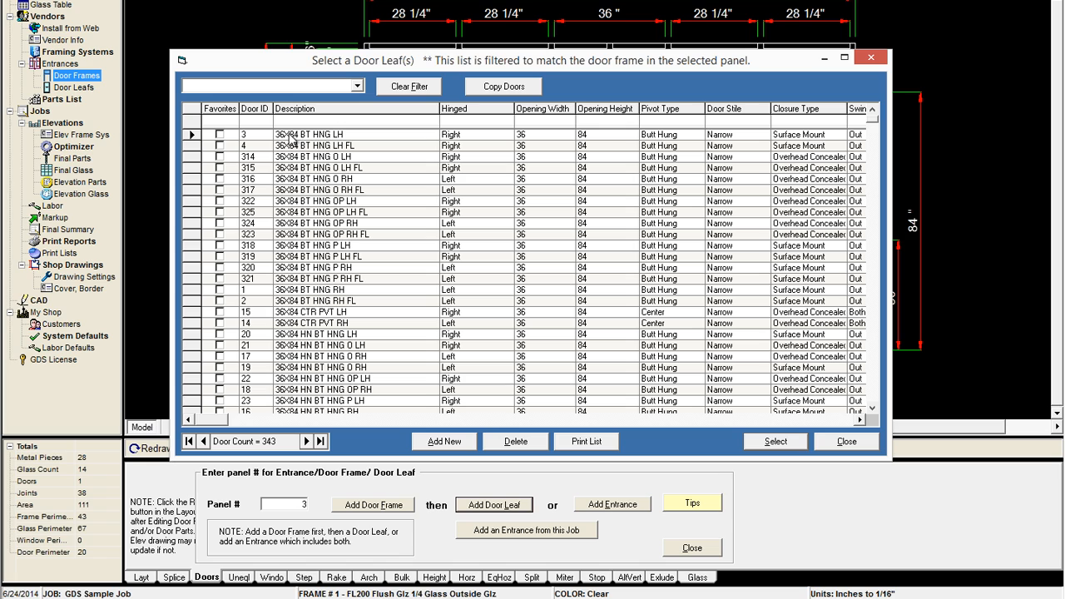
{"action": "left_click", "coordinate": [194, 134]}
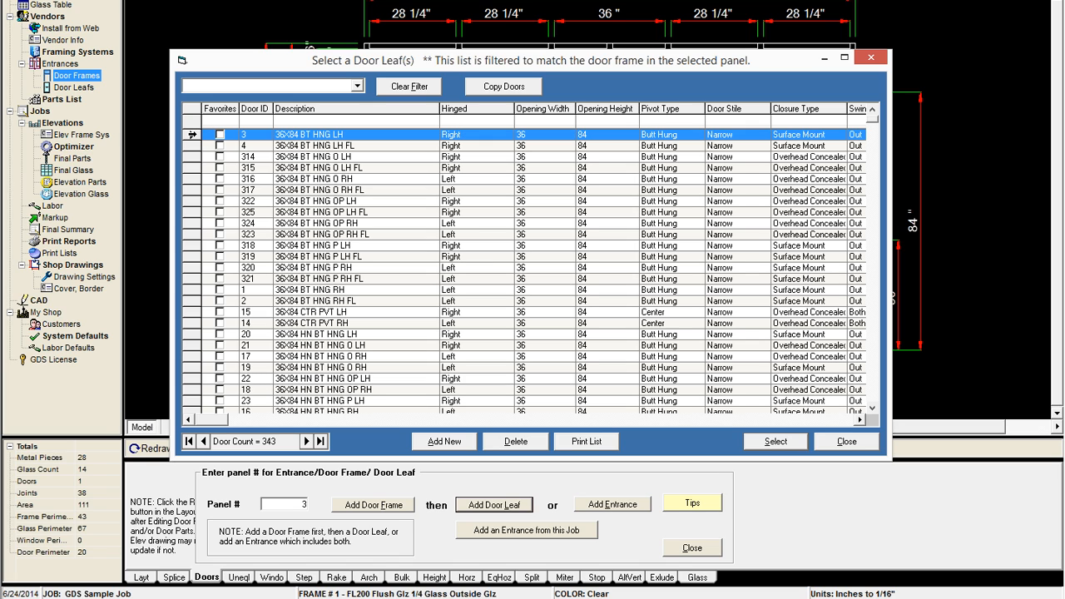
{"action": "left_click", "coordinate": [776, 441]}
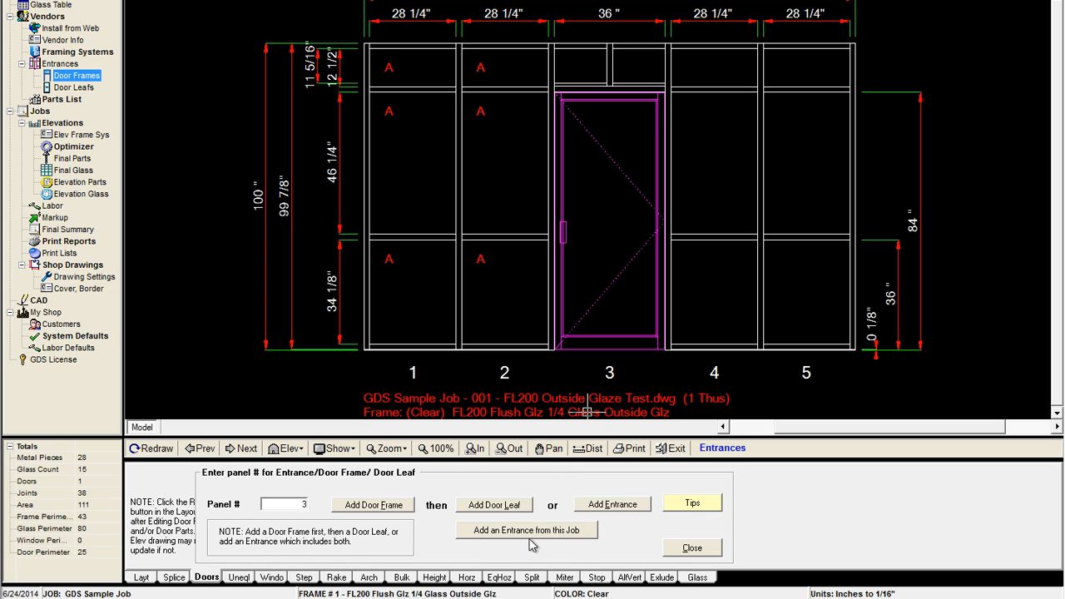
{"action": "left_click", "coordinate": [698, 551]}
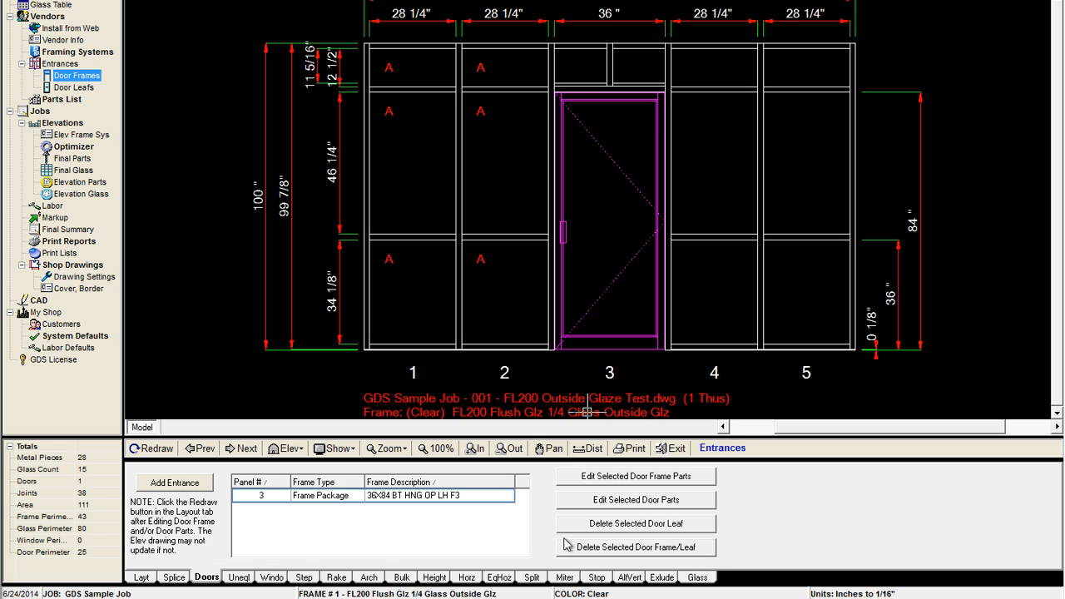
Step: Review the stock length parts of the door frame in panel 3 and close them with saving
{"action": "left_click", "coordinate": [641, 479]}
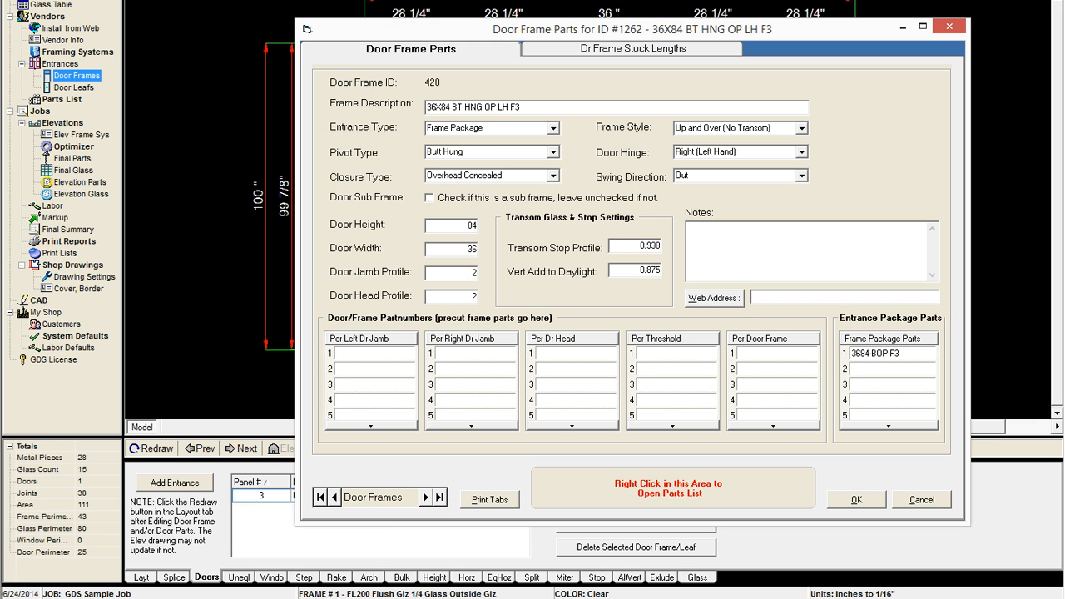
{"action": "left_click", "coordinate": [597, 50]}
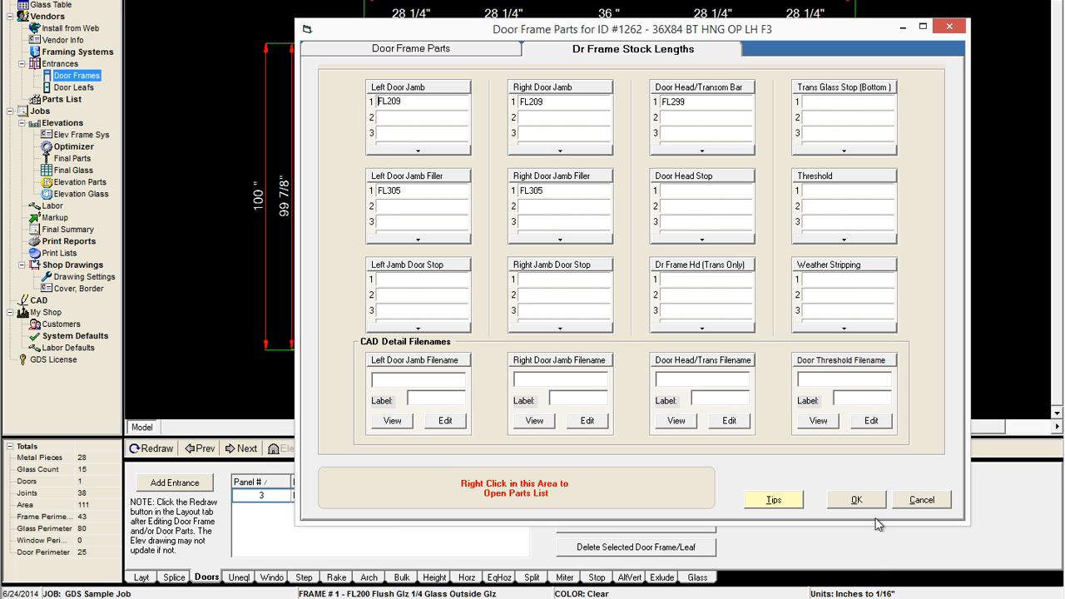
{"action": "left_click", "coordinate": [857, 501]}
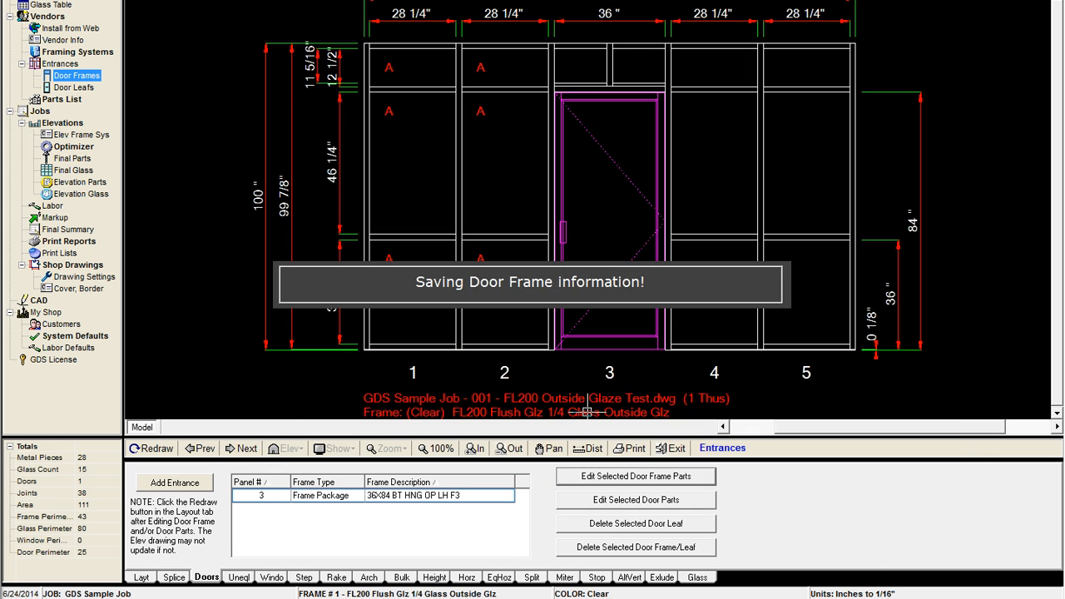
Step: Open the Metal Optimizer and load the current elevation parts into the cut parts list
{"action": "left_click", "coordinate": [74, 147]}
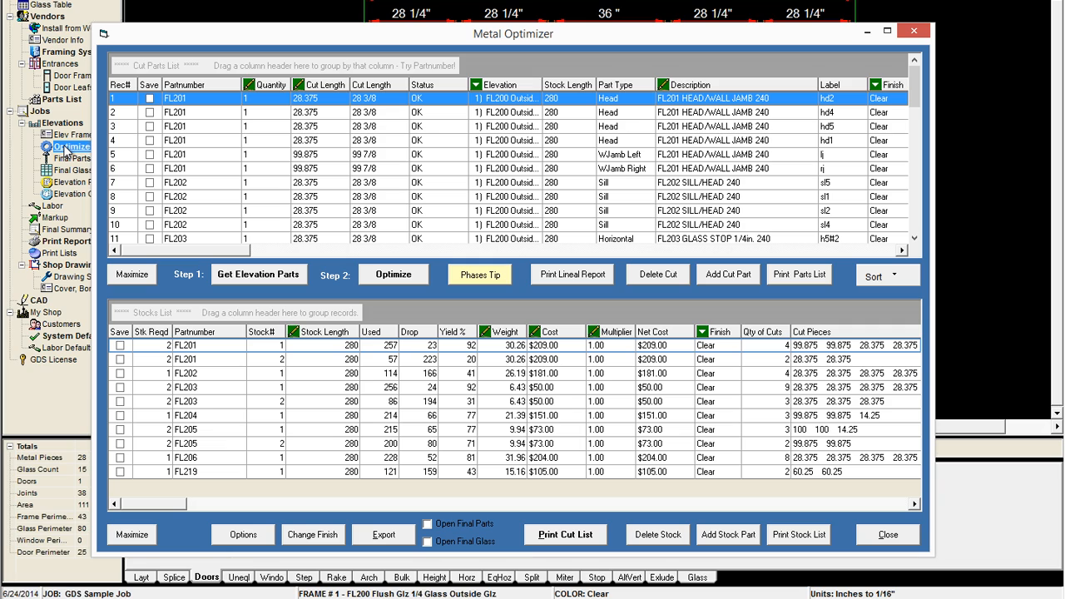
{"action": "left_click", "coordinate": [256, 276]}
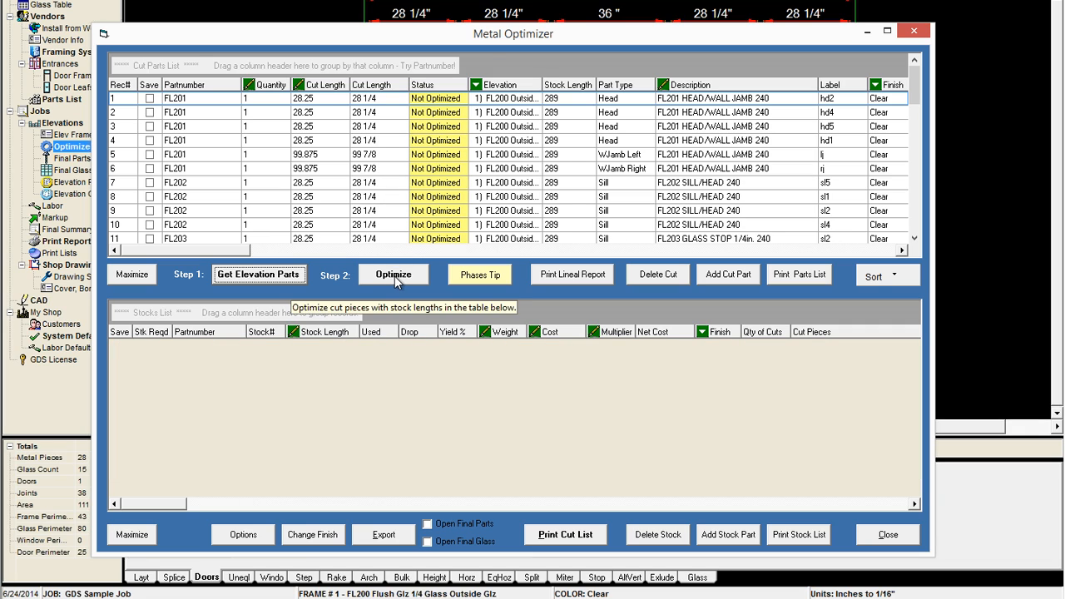
Step: Optimize the loaded cut parts against the stock lengths, review the full cut parts list, and close the optimizer
{"action": "left_click", "coordinate": [394, 275]}
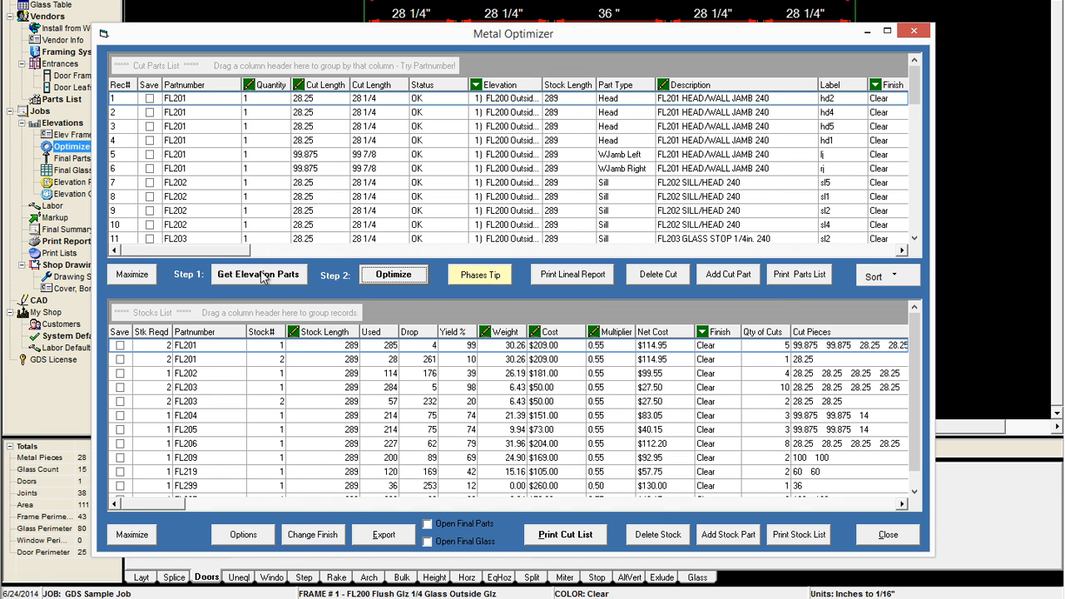
{"action": "left_click", "coordinate": [136, 274]}
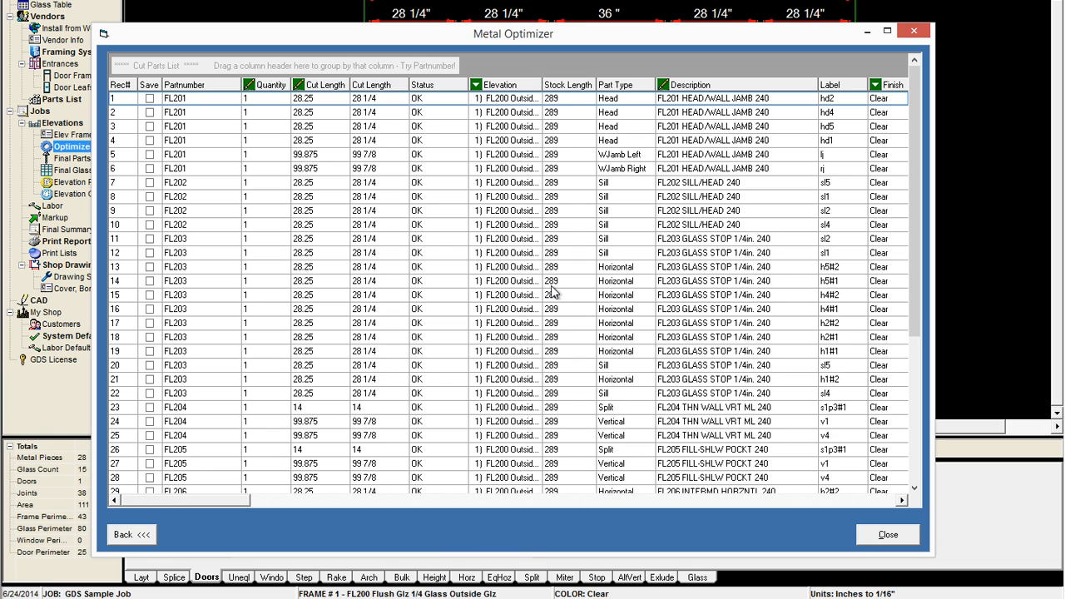
{"action": "left_click", "coordinate": [916, 425]}
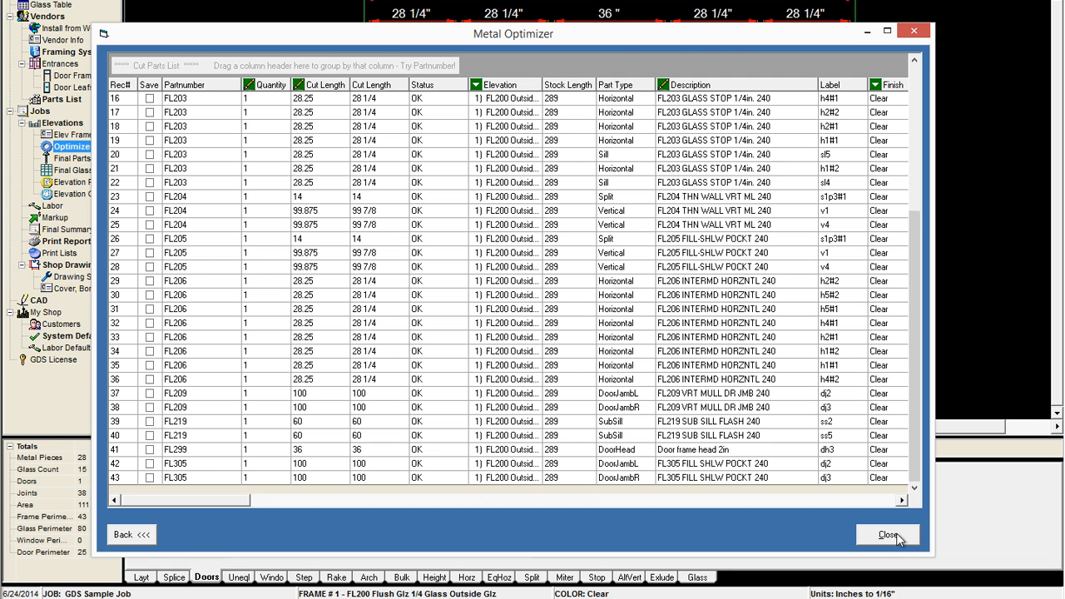
{"action": "left_click", "coordinate": [132, 535]}
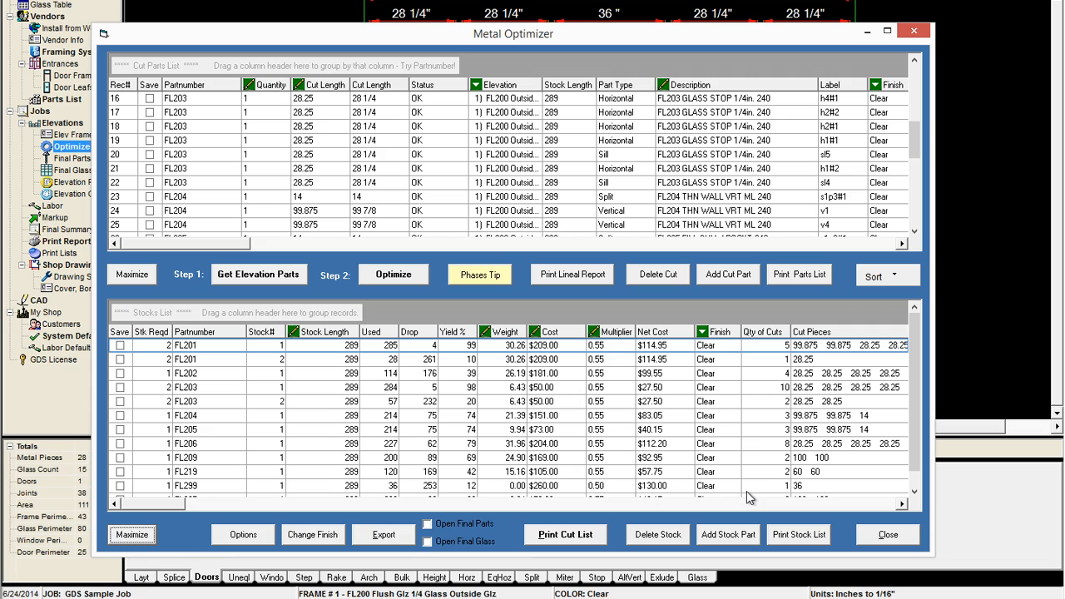
{"action": "left_click", "coordinate": [891, 538]}
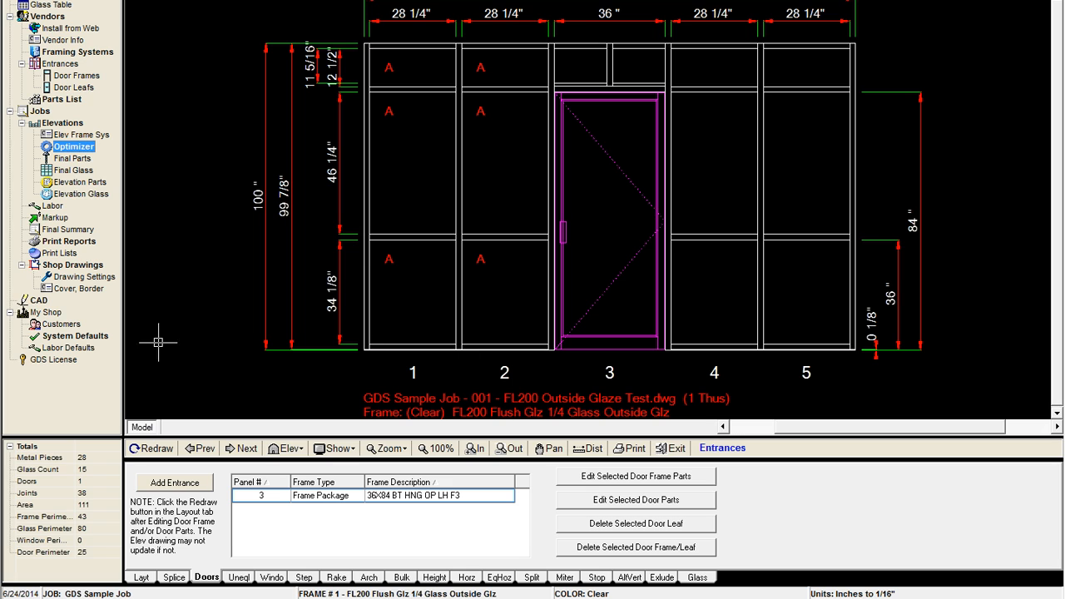
Step: Review the final parts to order report for the sample job and close it
{"action": "left_click", "coordinate": [67, 161]}
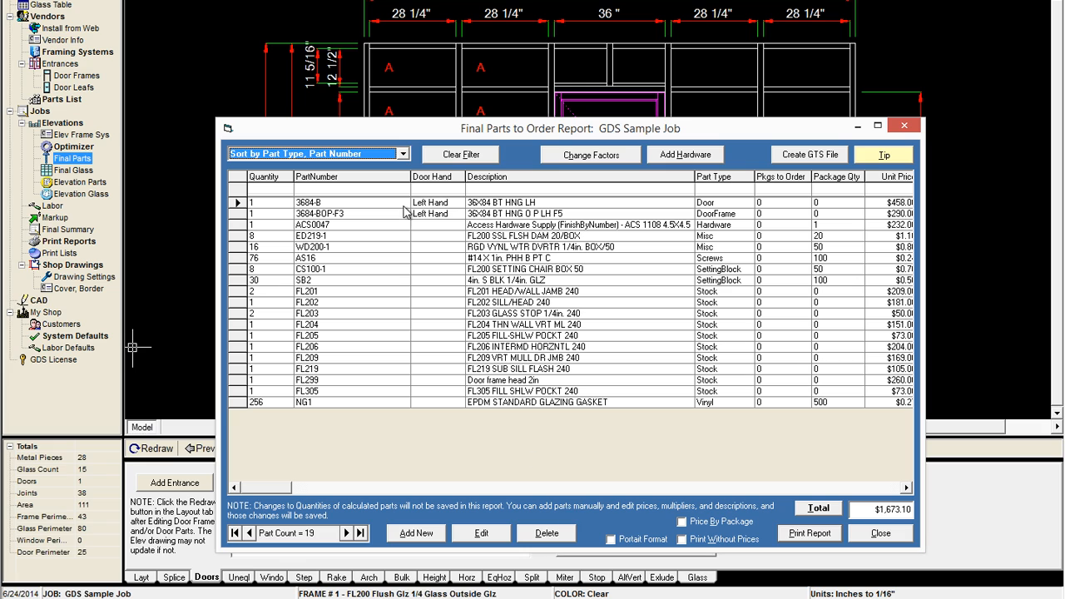
{"action": "left_click", "coordinate": [881, 533]}
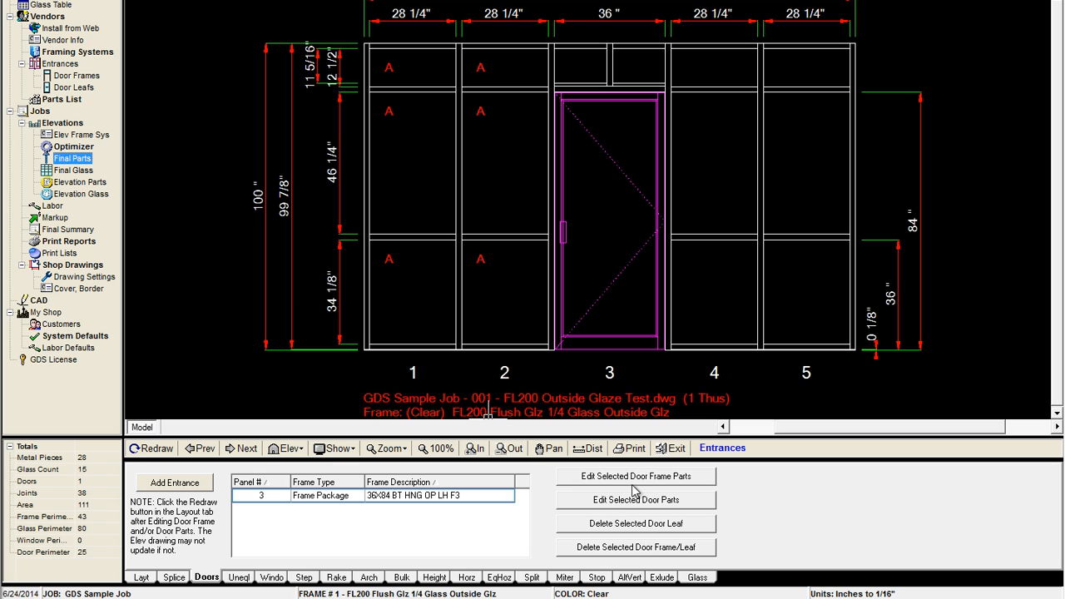
Step: Open the door frame parts of panel 3, compare them with the elevation drawing, and show the frame's stock length parts
{"action": "left_click", "coordinate": [632, 477]}
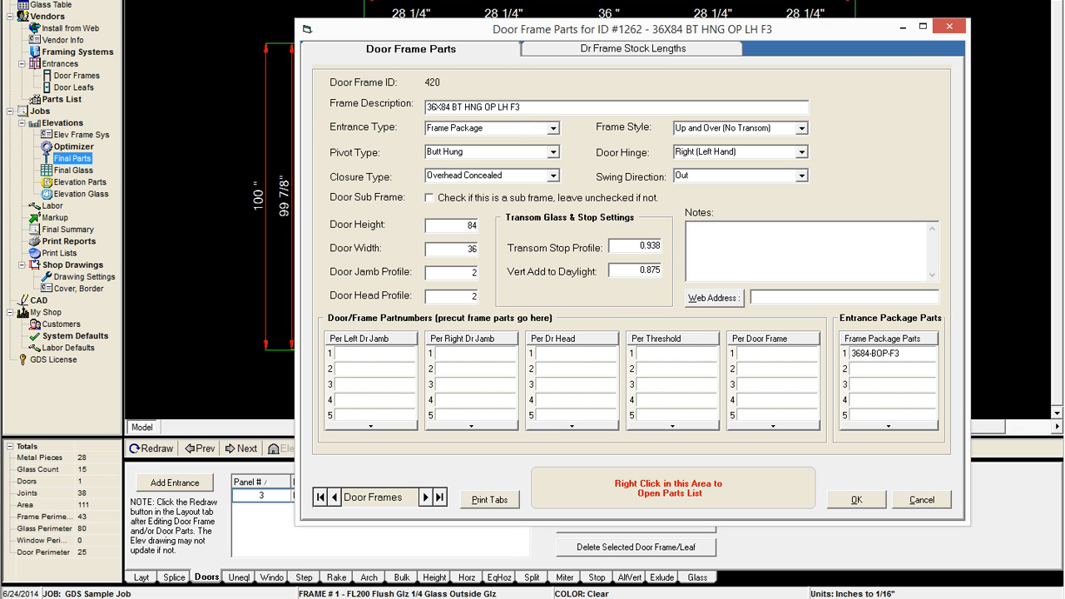
{"action": "mouse_move", "coordinate": [516, 38]}
{"action": "left_mouse_down"}
{"action": "mouse_move", "coordinate": [577, 226]}
{"action": "mouse_move", "coordinate": [583, 376]}
{"action": "left_mouse_up"}
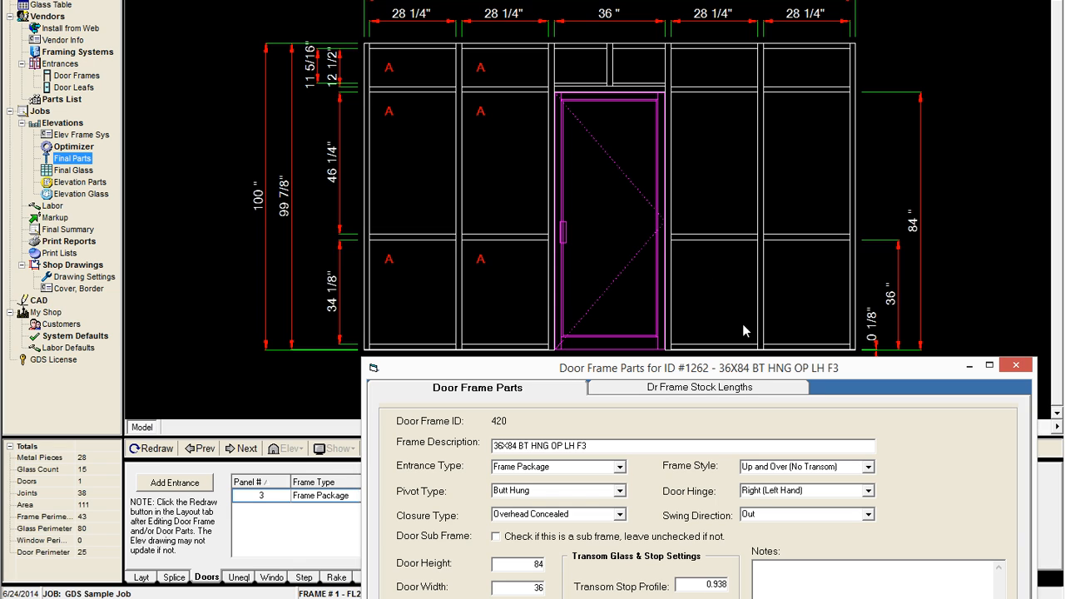
{"action": "left_click_drag", "start_coordinate": [757, 368], "coordinate": [660, 0]}
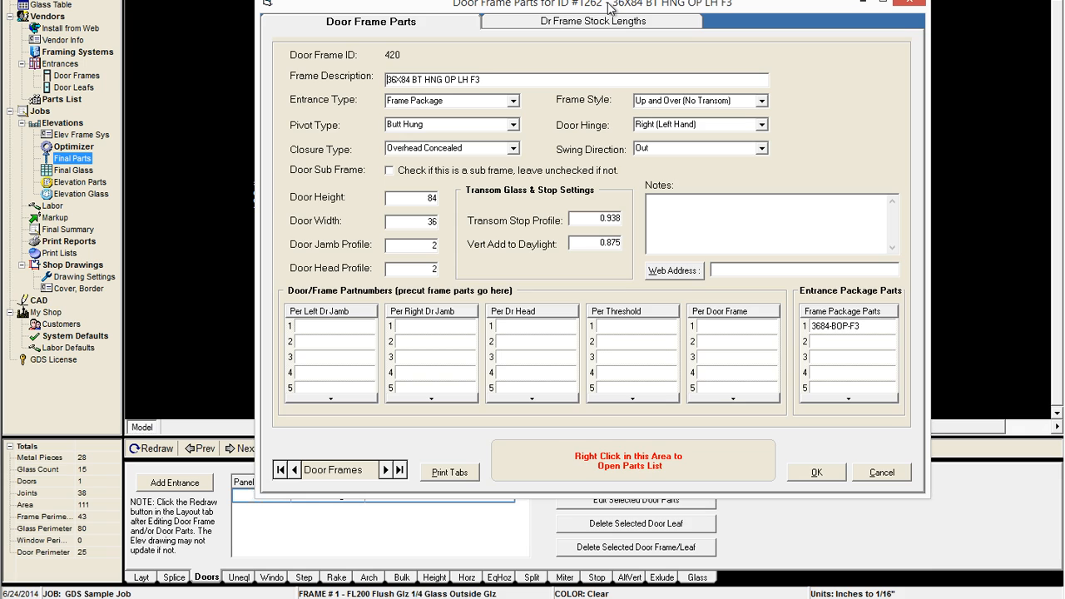
{"action": "left_click_drag", "start_coordinate": [610, 7], "coordinate": [618, 145]}
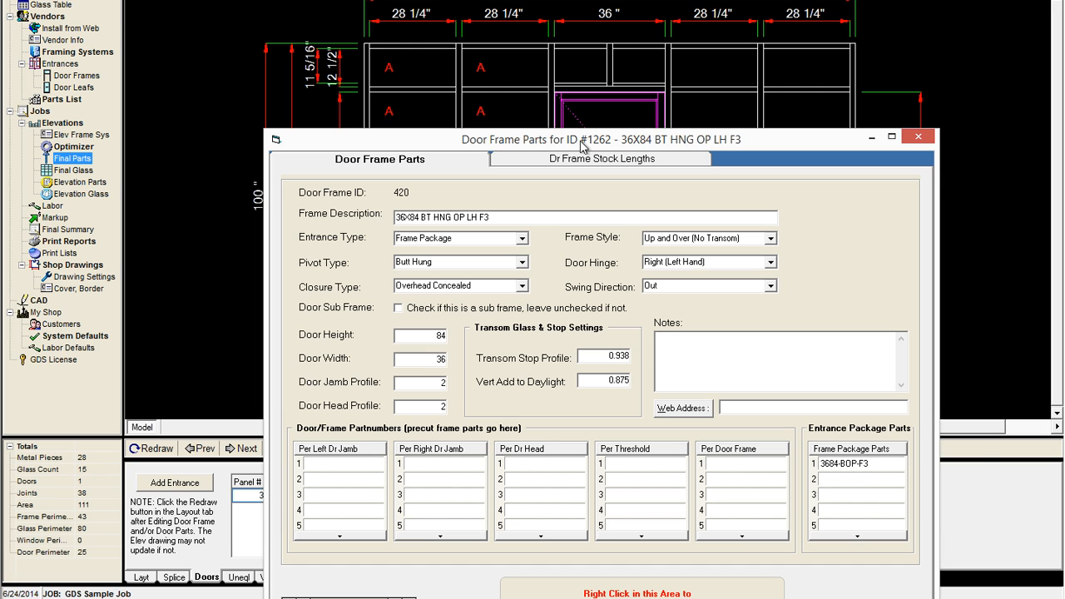
{"action": "left_click_drag", "start_coordinate": [589, 143], "coordinate": [677, 97]}
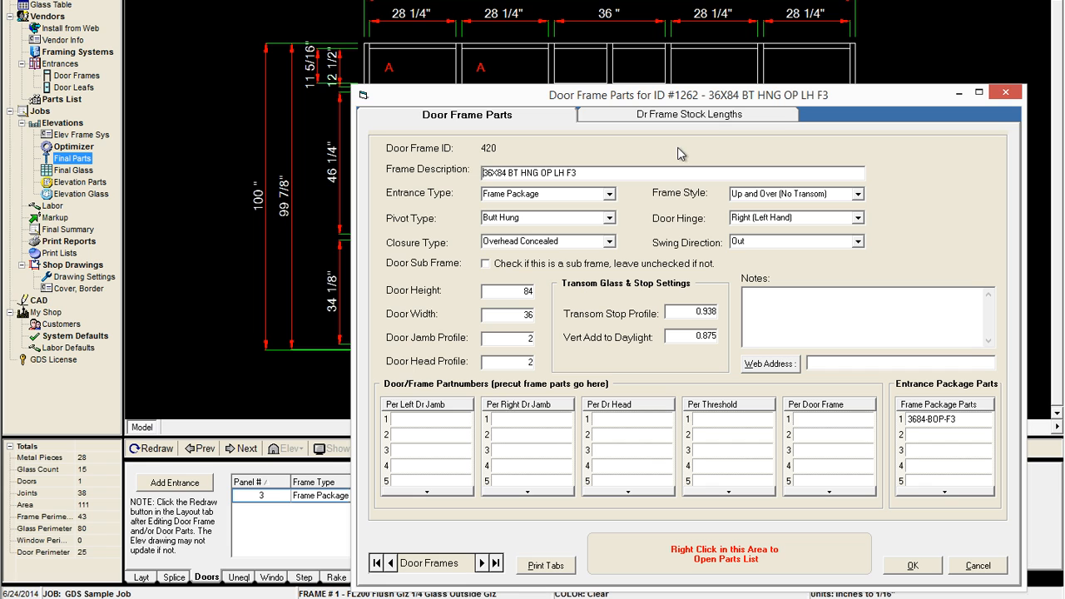
{"action": "left_click_drag", "start_coordinate": [687, 102], "coordinate": [666, 39]}
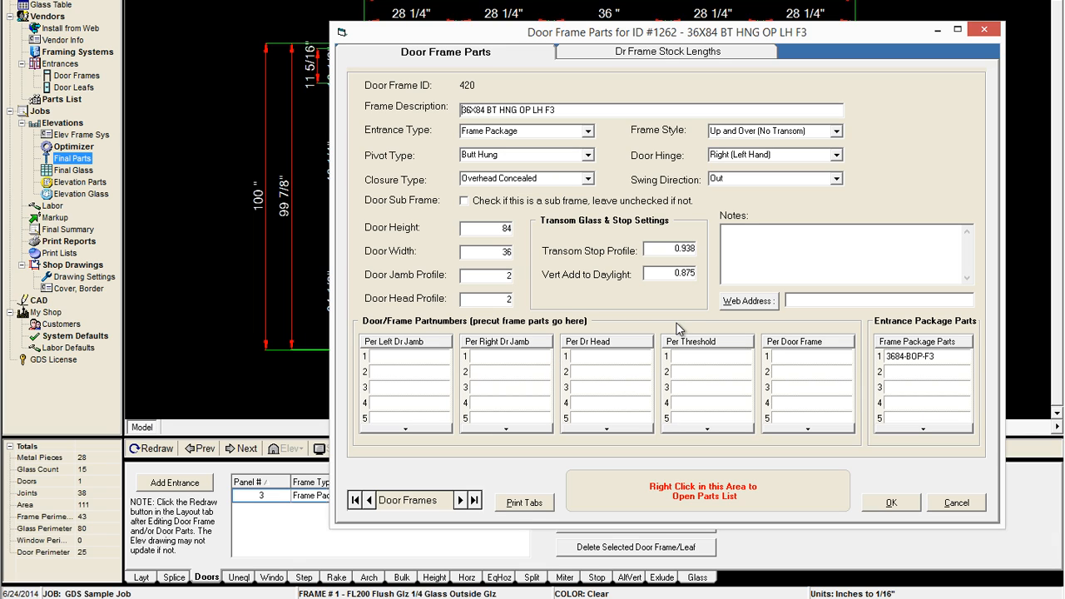
{"action": "left_click", "coordinate": [663, 51]}
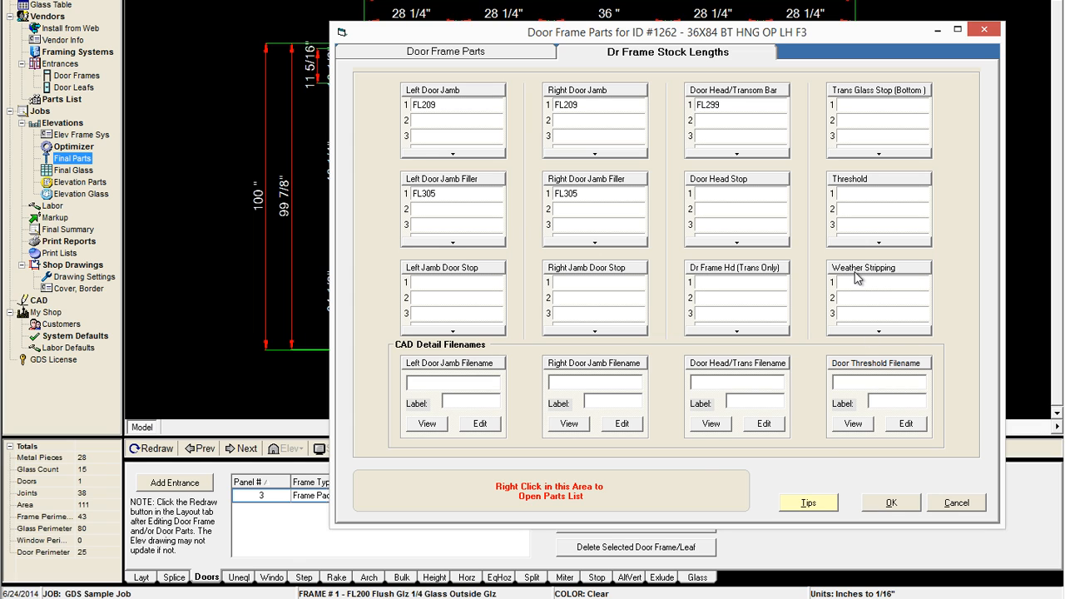
Step: Find the weathering part by description "weat", insert WP200 as the frame's first weather stripping part, and save the frame
{"action": "right_click", "coordinate": [634, 492]}
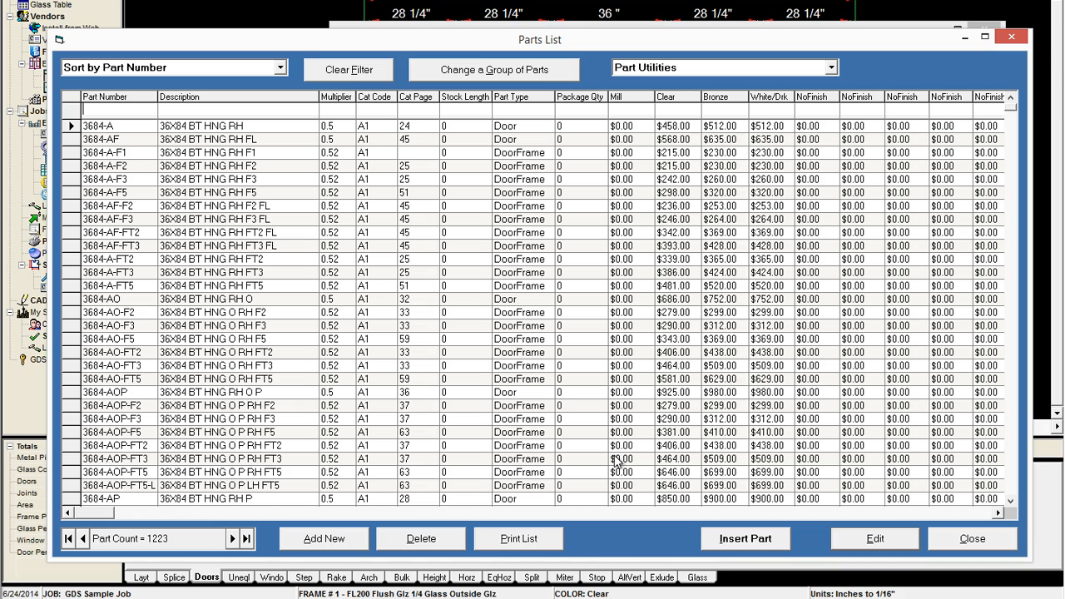
{"action": "left_click", "coordinate": [273, 109]}
{"action": "type", "text": "weat"}
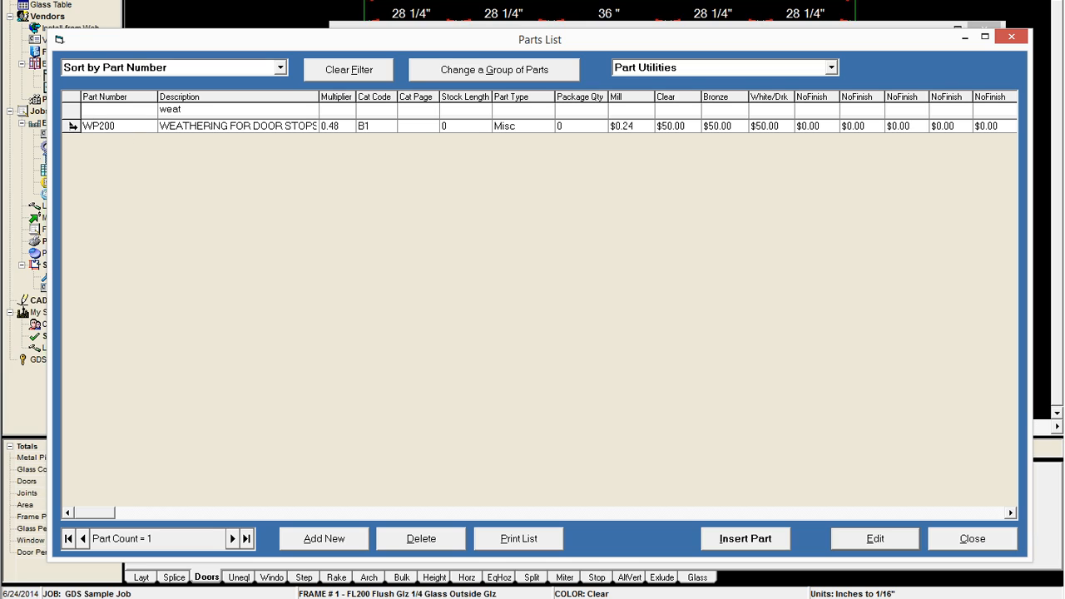
{"action": "left_click", "coordinate": [72, 125]}
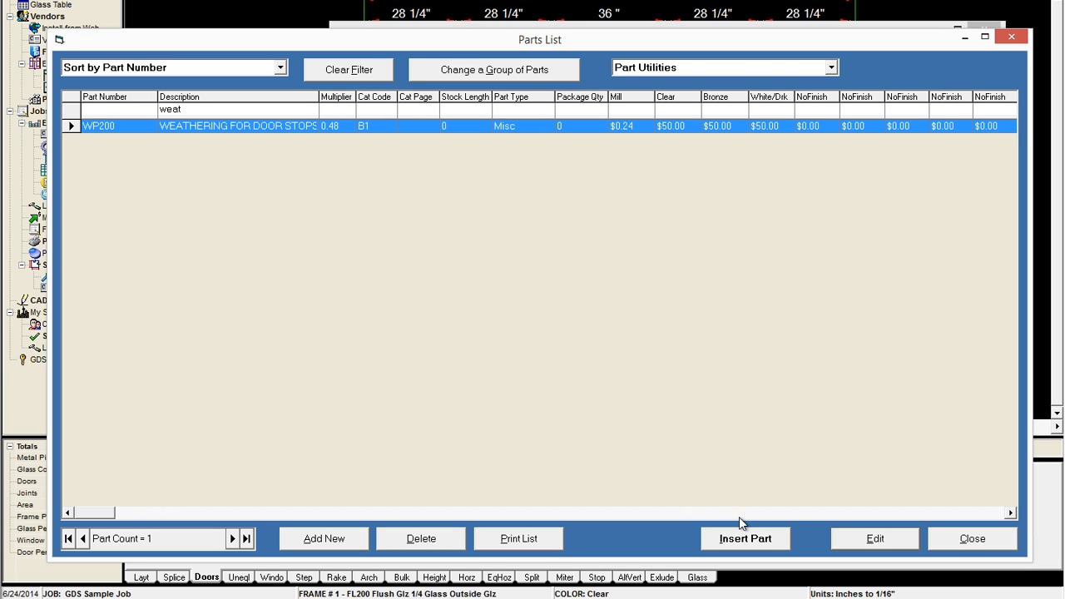
{"action": "left_click", "coordinate": [743, 539]}
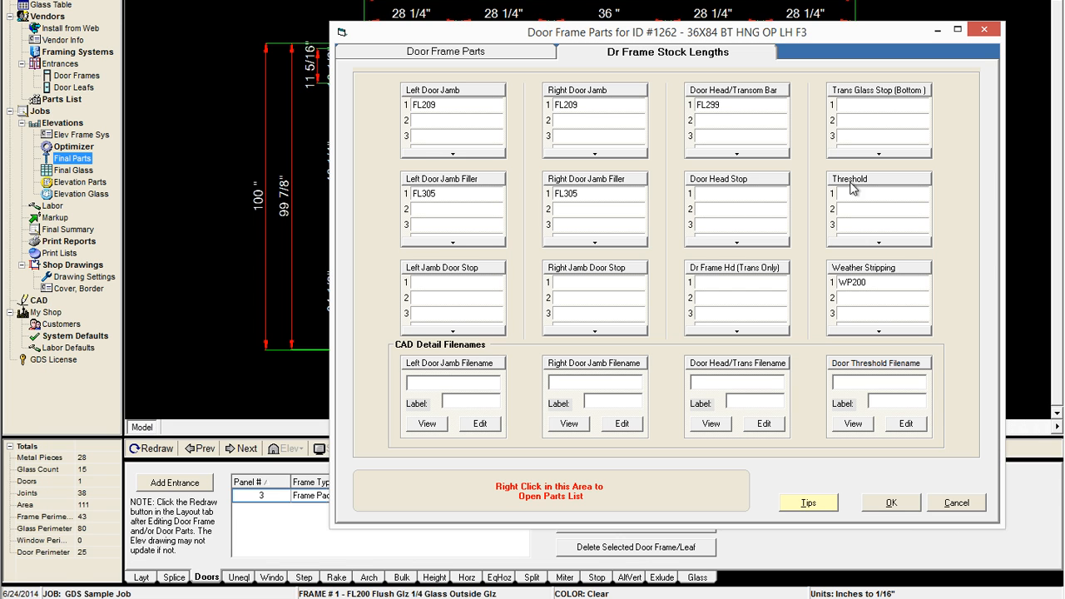
{"action": "left_click", "coordinate": [888, 499]}
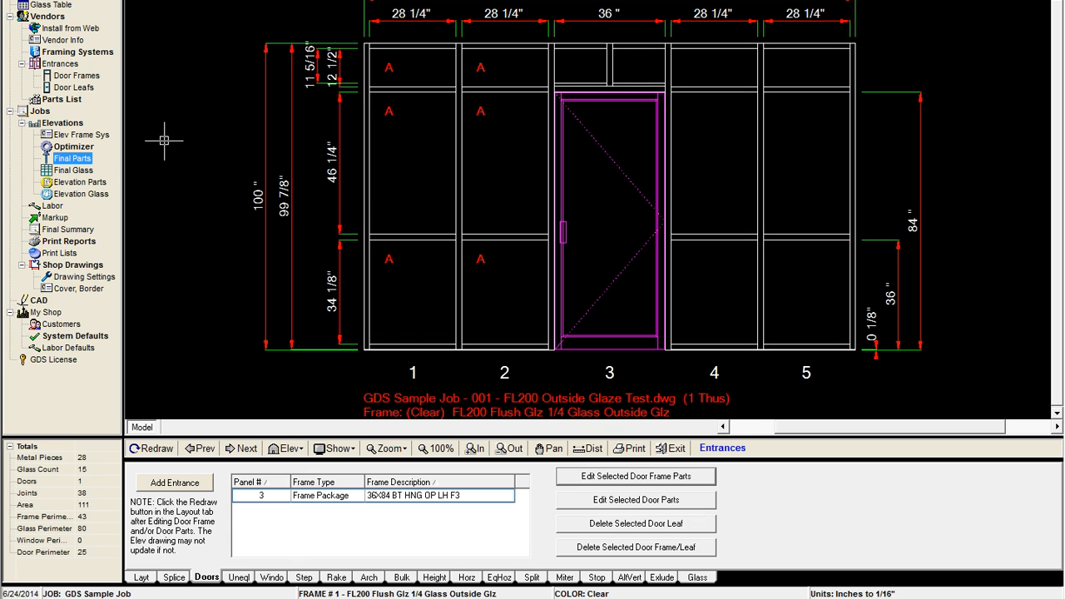
Step: Check the parts report of elevation FL200 Outside Glaze Test, filtered by description "wea", for the weathering part
{"action": "left_click", "coordinate": [76, 185]}
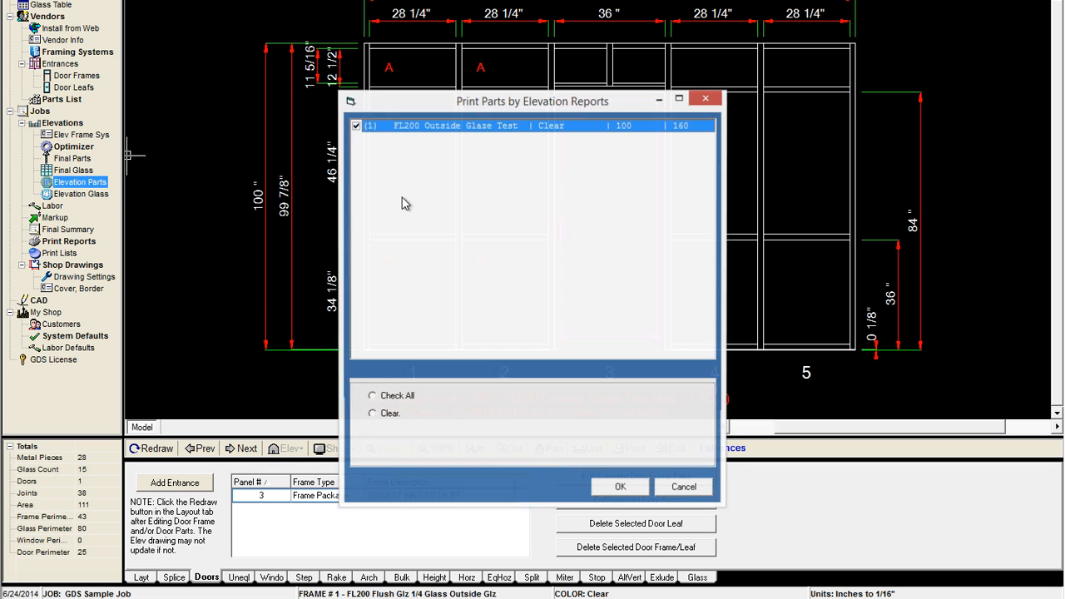
{"action": "left_click", "coordinate": [620, 488]}
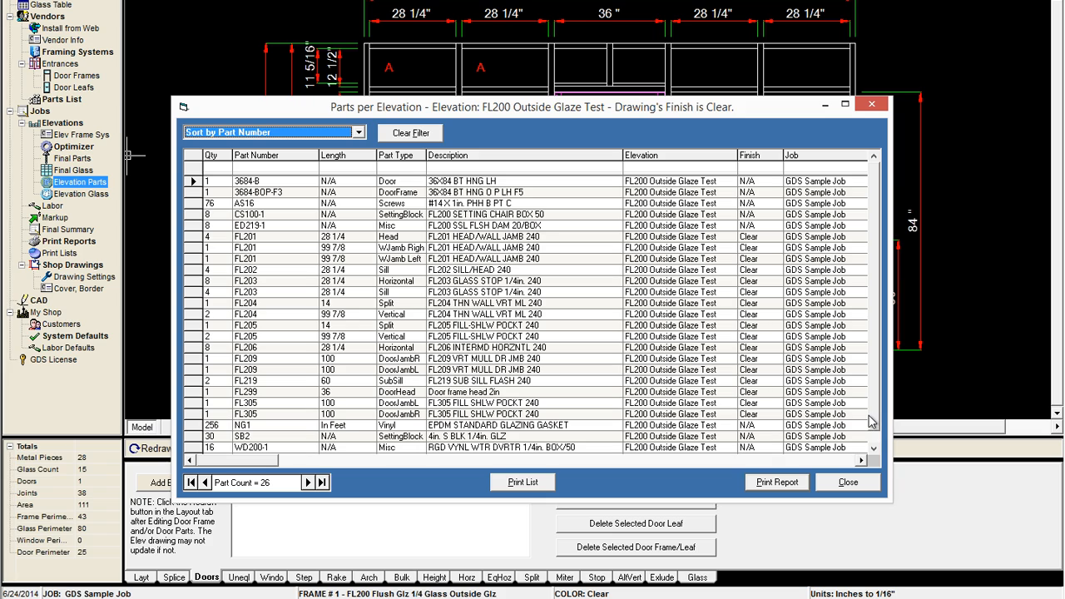
{"action": "left_click", "coordinate": [457, 167]}
{"action": "type", "text": "wea"}
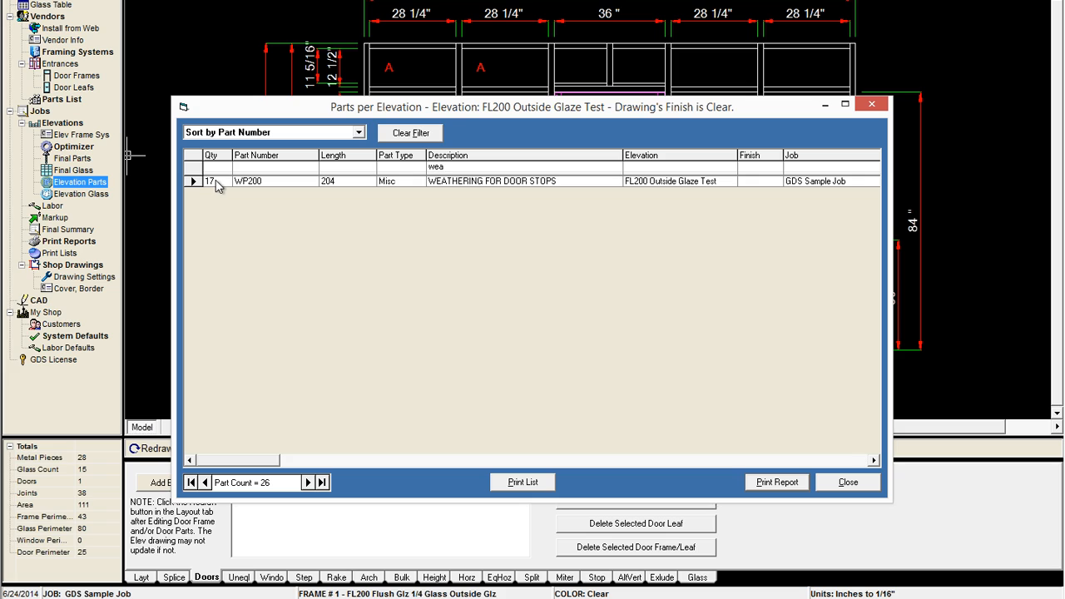
{"action": "left_click", "coordinate": [846, 483]}
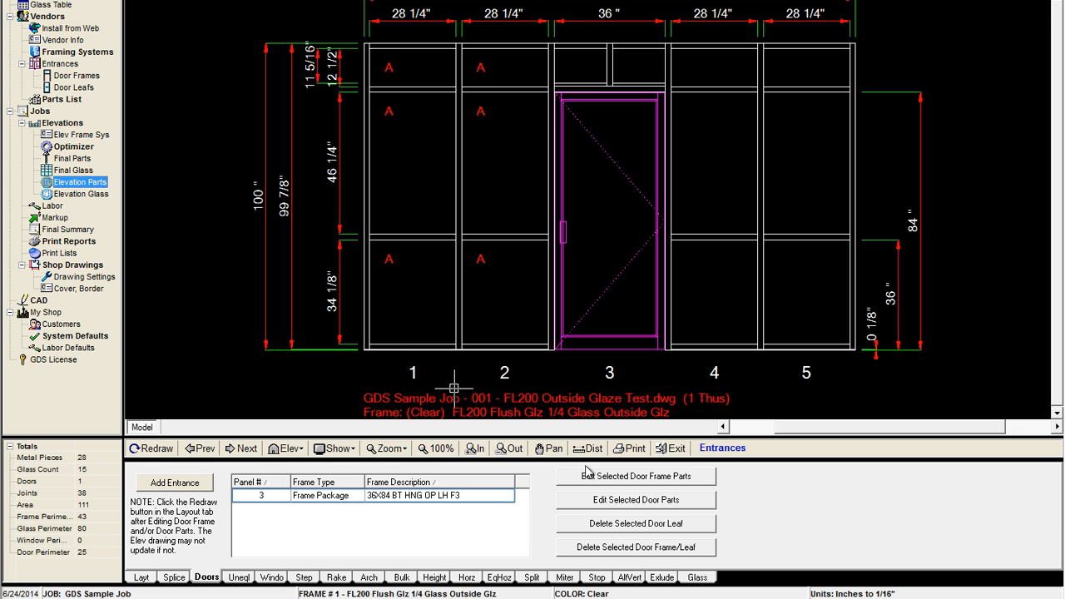
Step: Recheck the stock length parts of the panel 3 door frame and close them with saving
{"action": "left_click", "coordinate": [599, 481]}
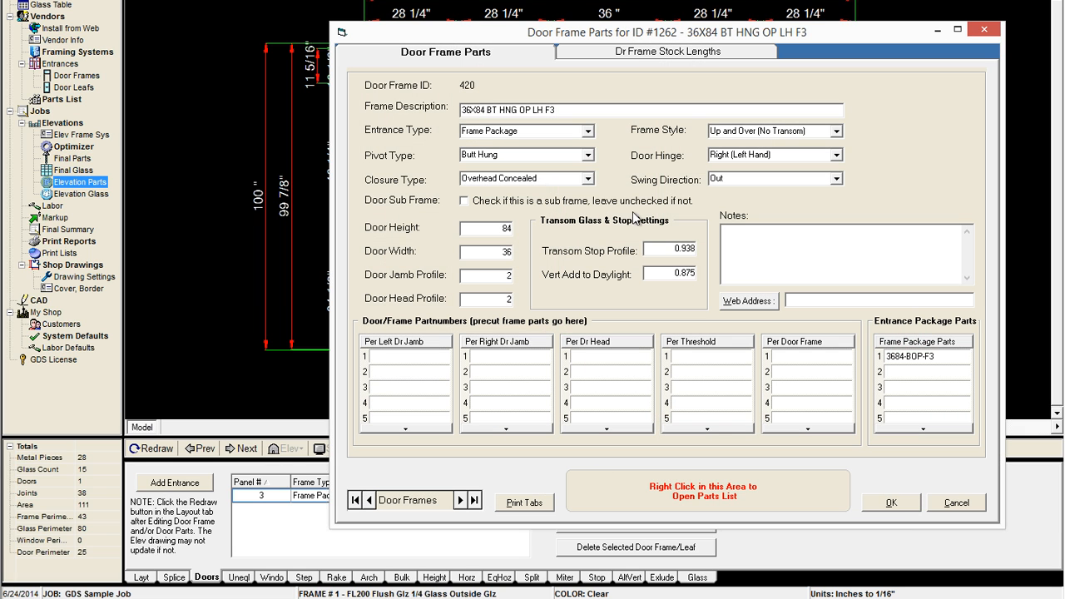
{"action": "left_click", "coordinate": [636, 56]}
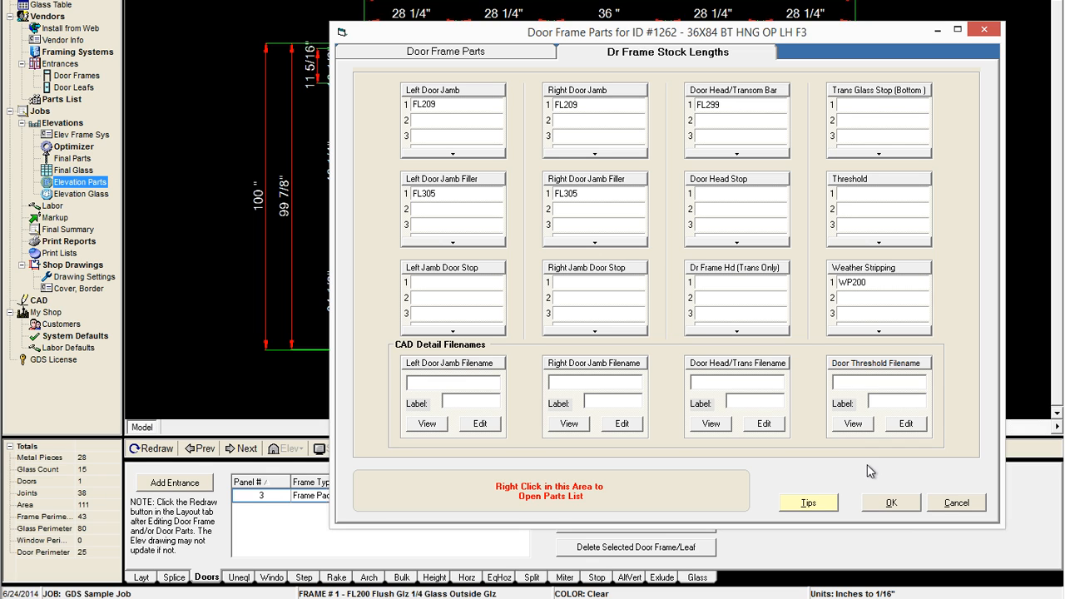
{"action": "left_click", "coordinate": [888, 502]}
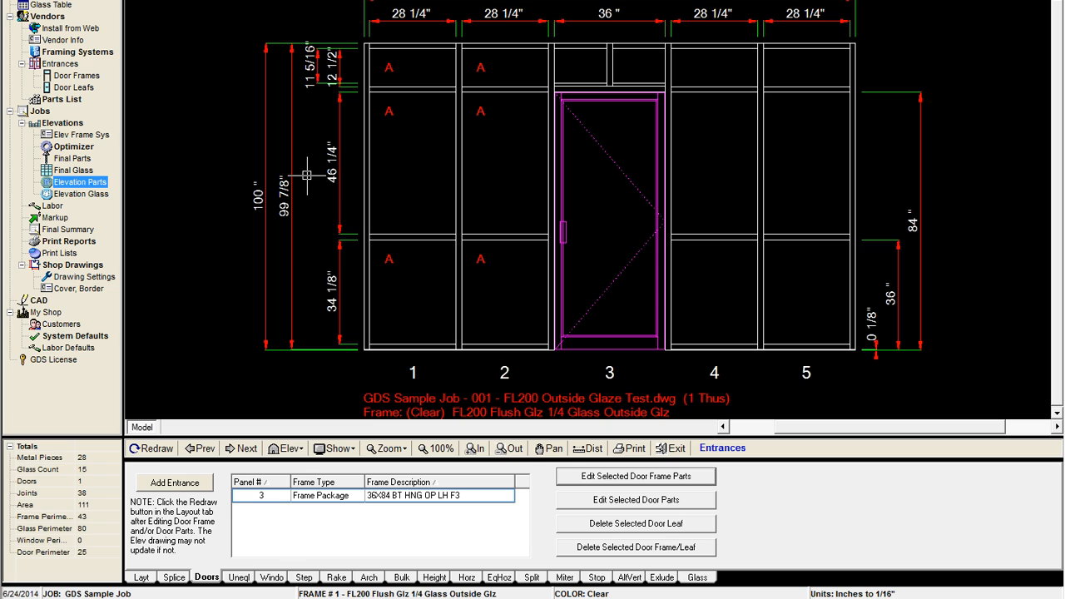
Step: Reopen the FL200 Outside Glaze Test parts report, examine the WP200 entry in the unfiltered list, and close the report
{"action": "left_click", "coordinate": [83, 187]}
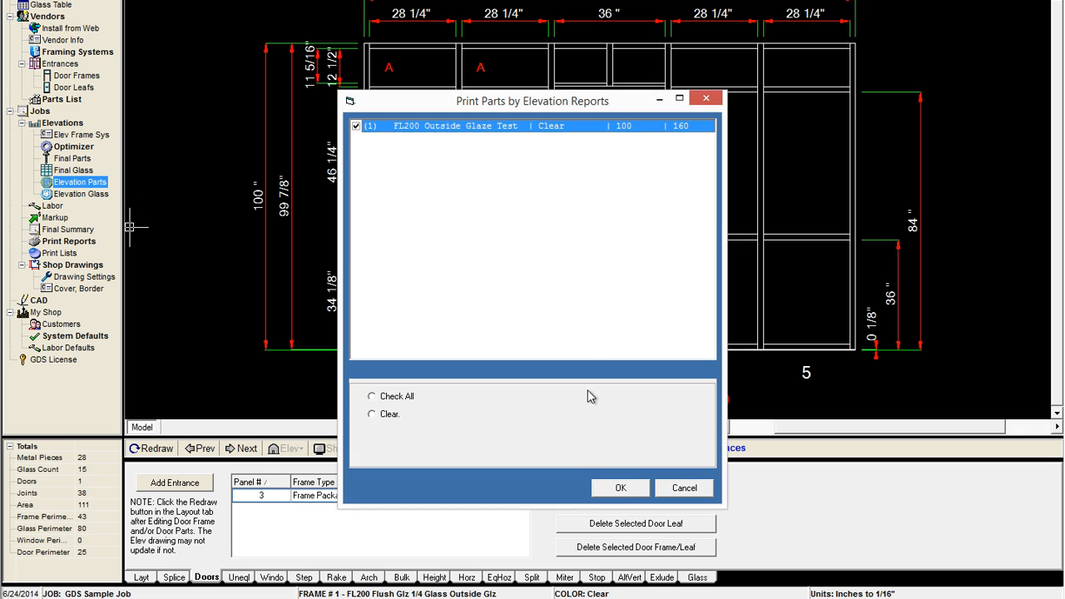
{"action": "left_click", "coordinate": [634, 488]}
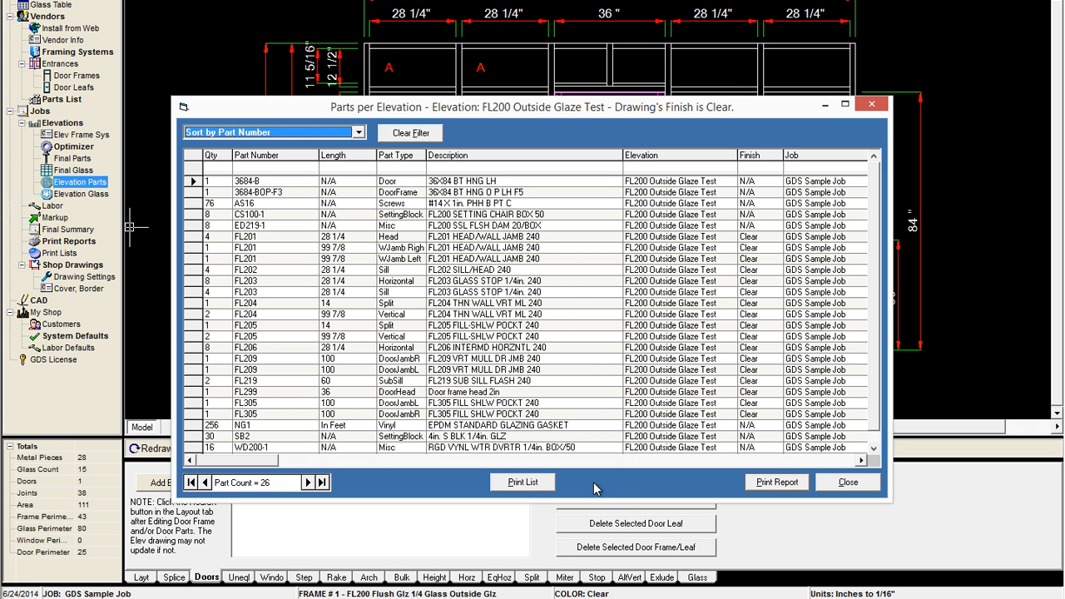
{"action": "left_click", "coordinate": [871, 444]}
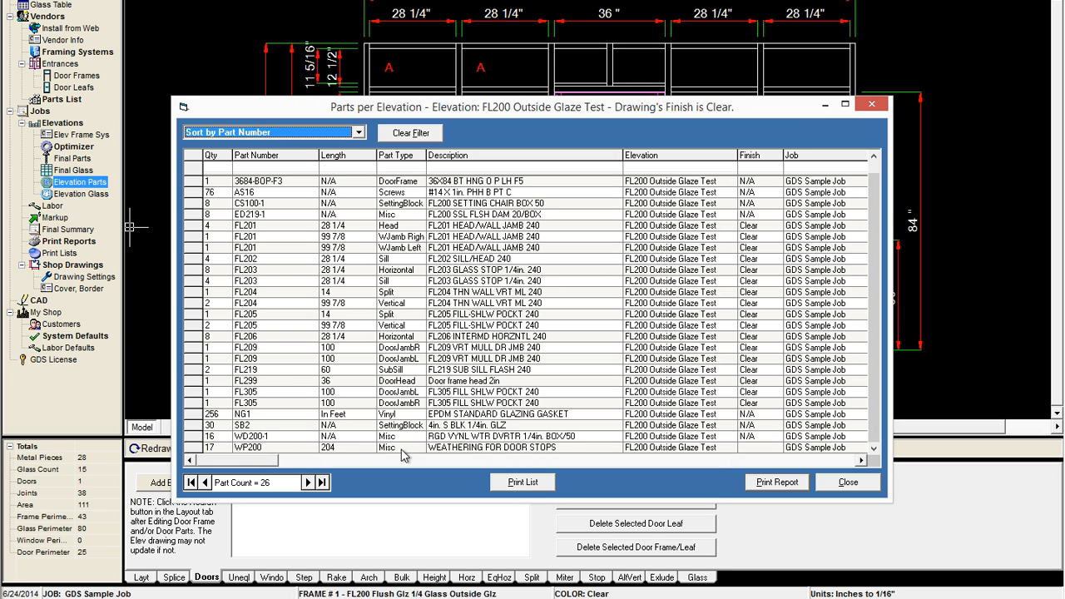
{"action": "left_click", "coordinate": [845, 487]}
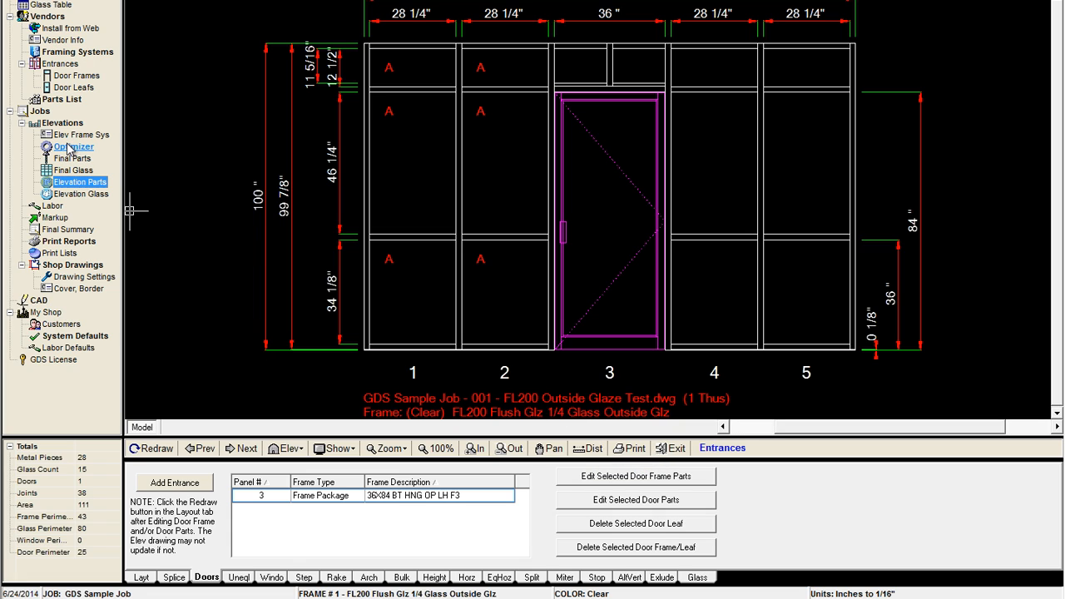
Step: Open the part info of GDS Sample Job for editing and set WP200's part type to WeatherSeal
{"action": "left_click", "coordinate": [42, 113]}
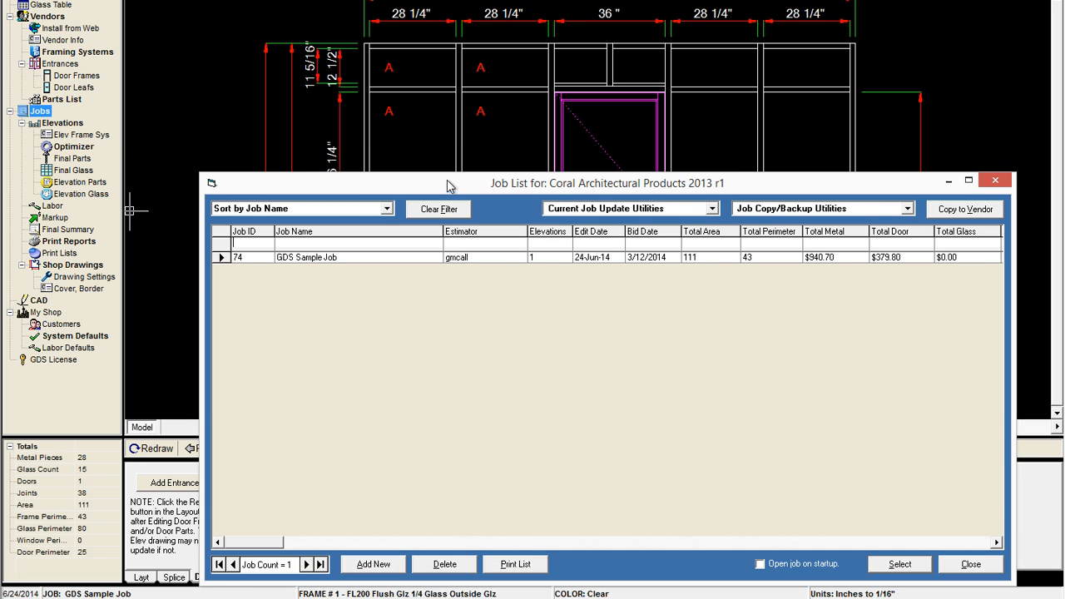
{"action": "left_click_drag", "start_coordinate": [447, 185], "coordinate": [407, 111]}
{"action": "left_click", "coordinate": [556, 131]}
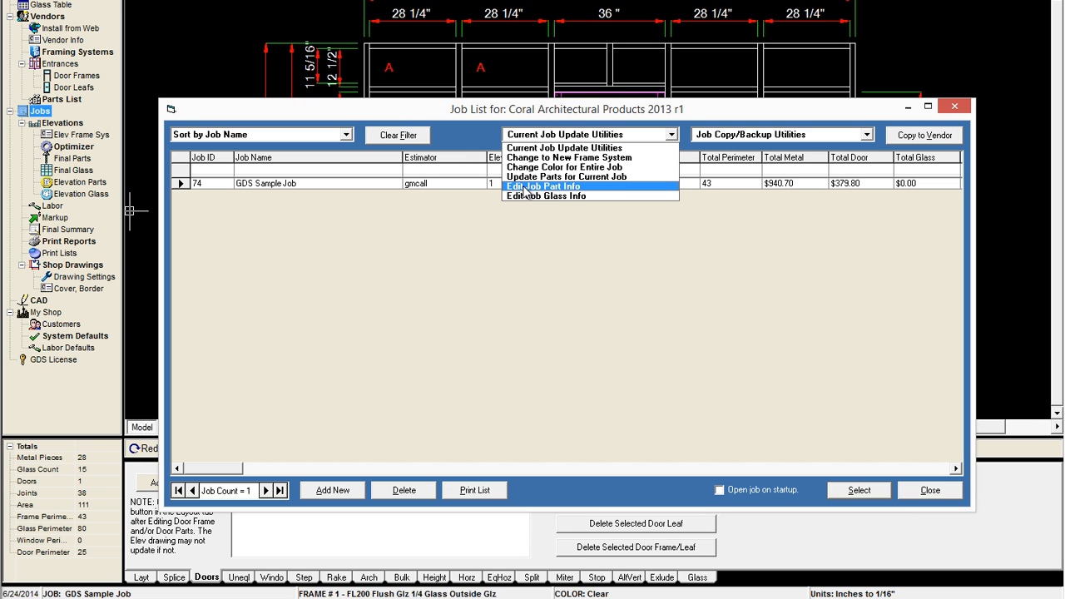
{"action": "left_click", "coordinate": [538, 188]}
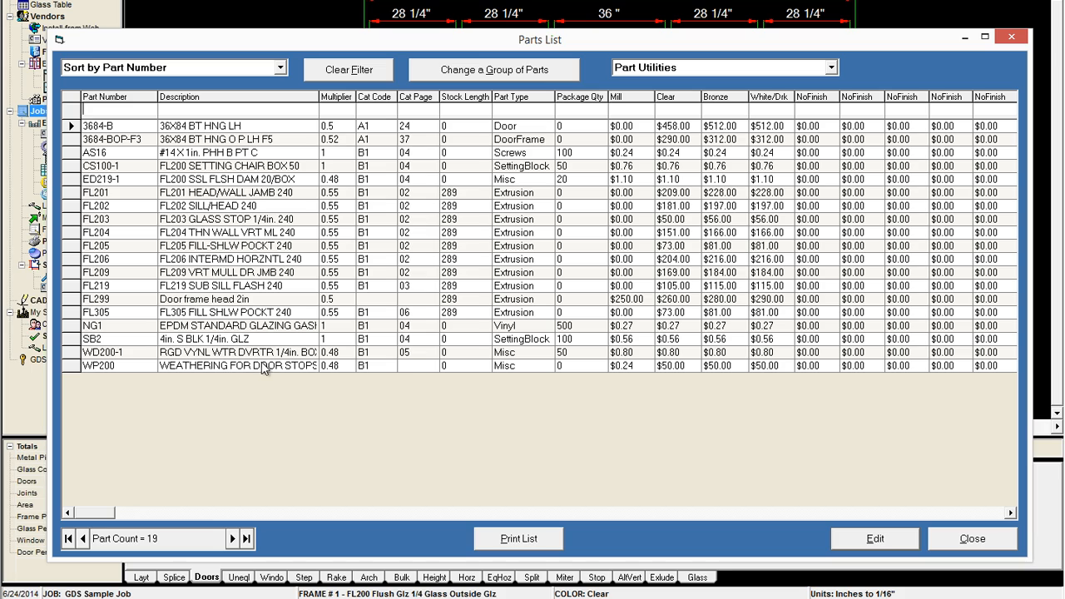
{"action": "left_click", "coordinate": [511, 365]}
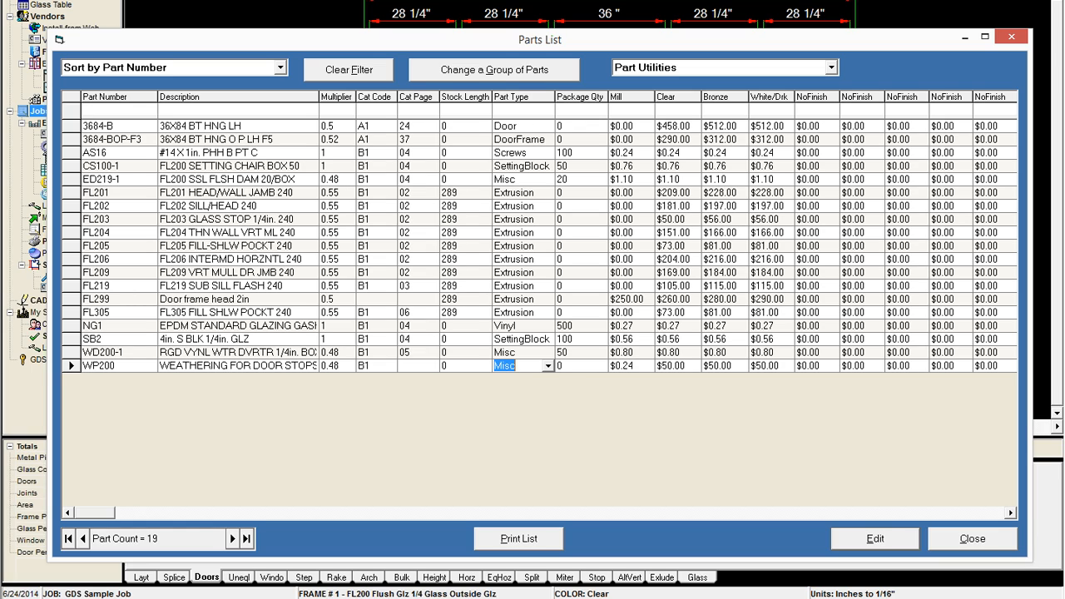
{"action": "left_click", "coordinate": [549, 367]}
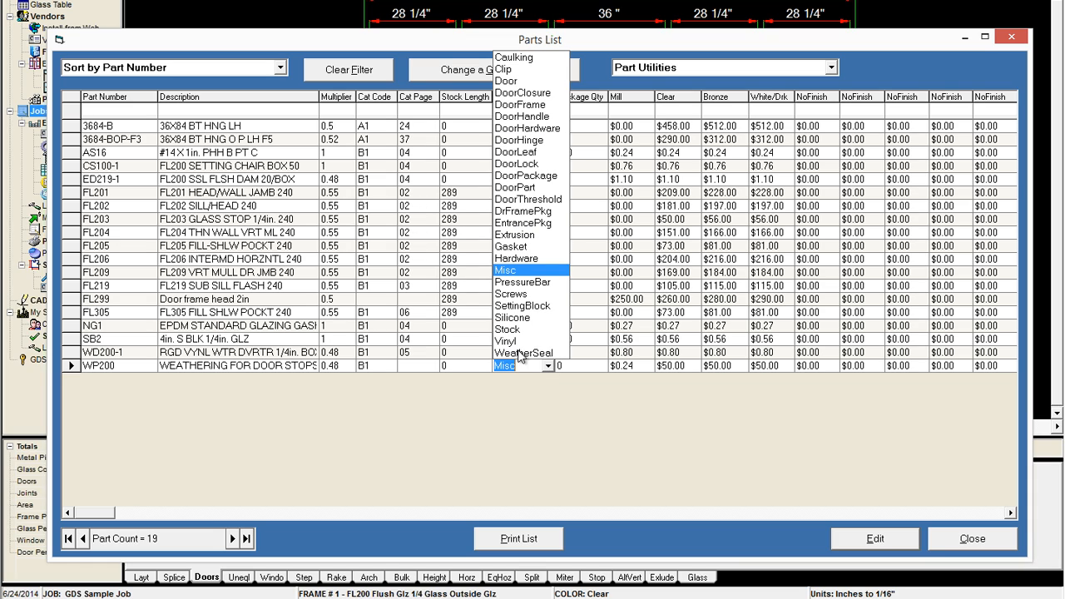
{"action": "left_click", "coordinate": [522, 354]}
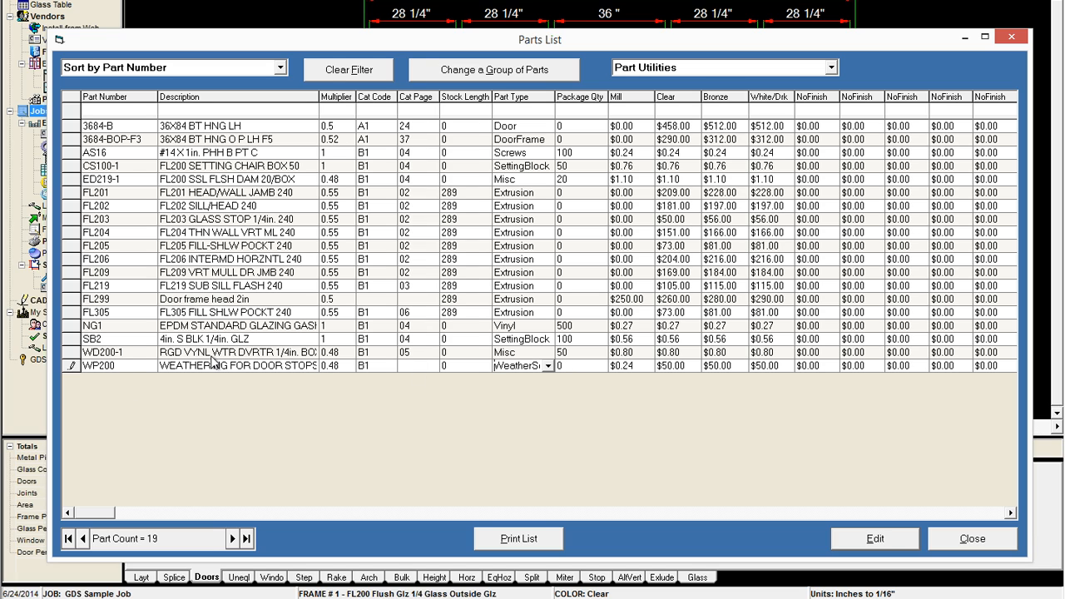
{"action": "key", "text": "Up"}
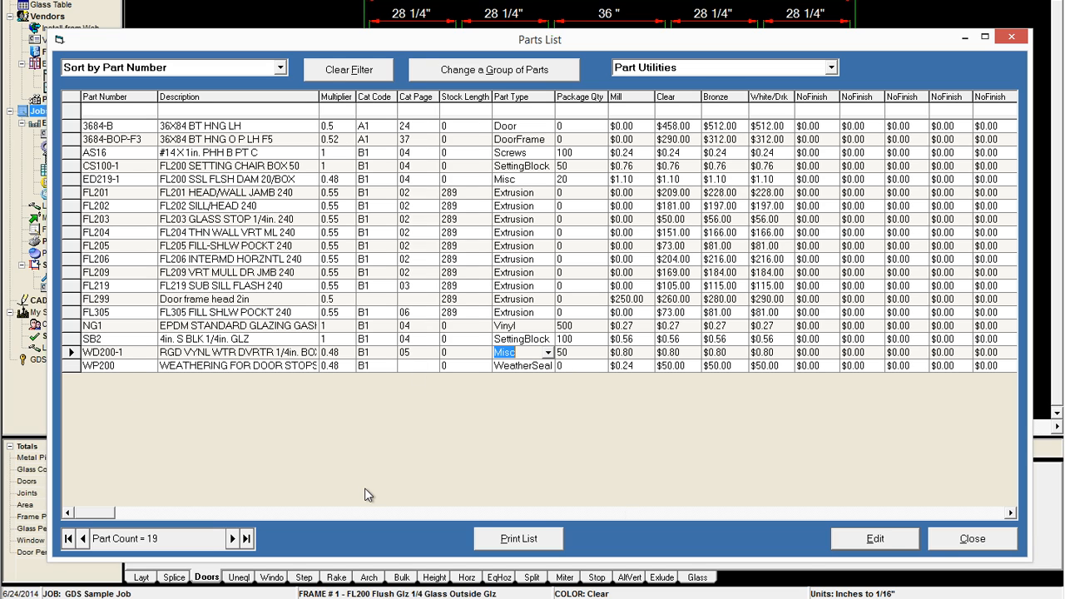
Step: Close the job's parts list, redraw all elevations in the job, and select GDS Sample Job again
{"action": "left_click", "coordinate": [945, 542]}
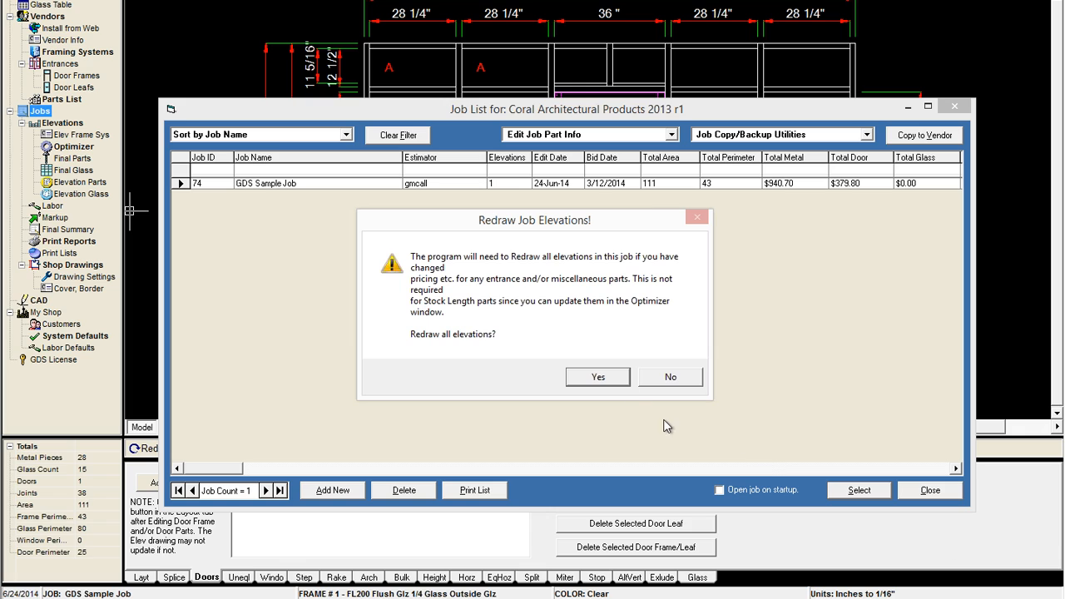
{"action": "left_click", "coordinate": [598, 378]}
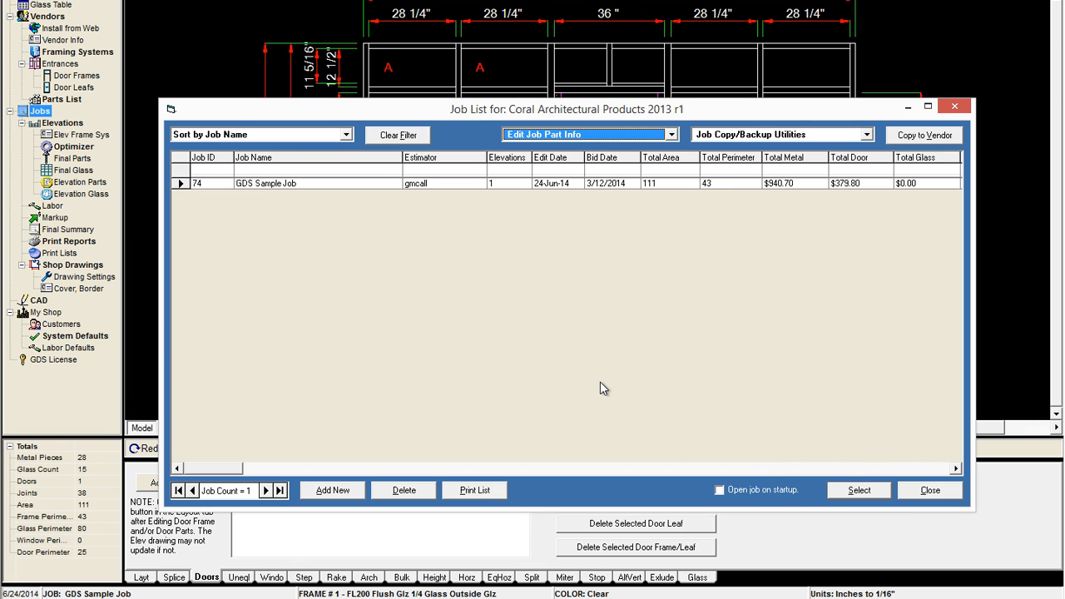
{"action": "left_click", "coordinate": [859, 493]}
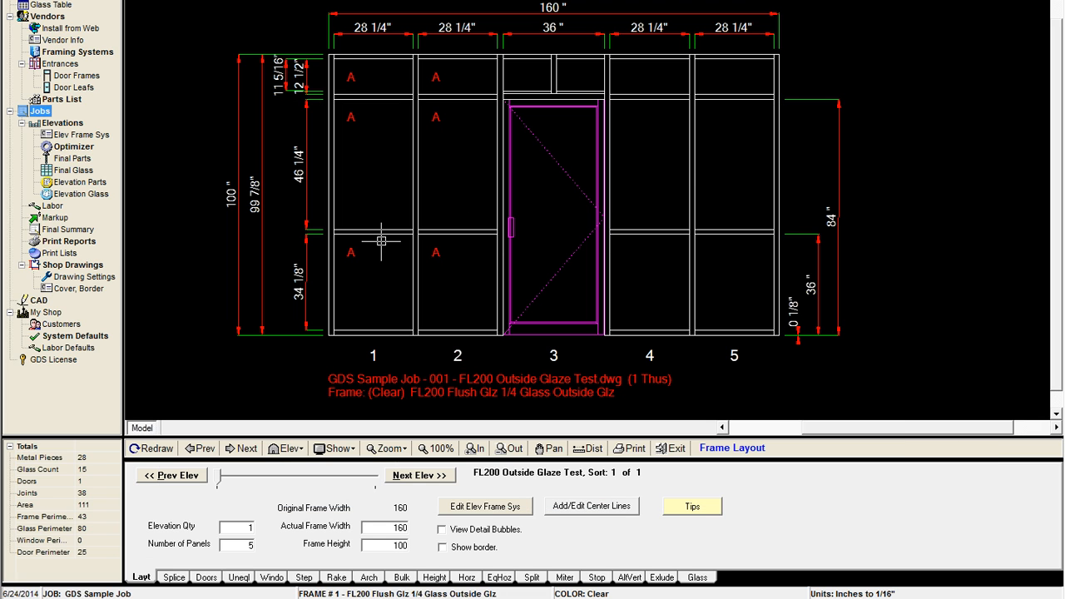
Step: Examine the part type of WP200 in the FL200 Outside Glaze Test parts report and close the report
{"action": "left_click", "coordinate": [80, 183]}
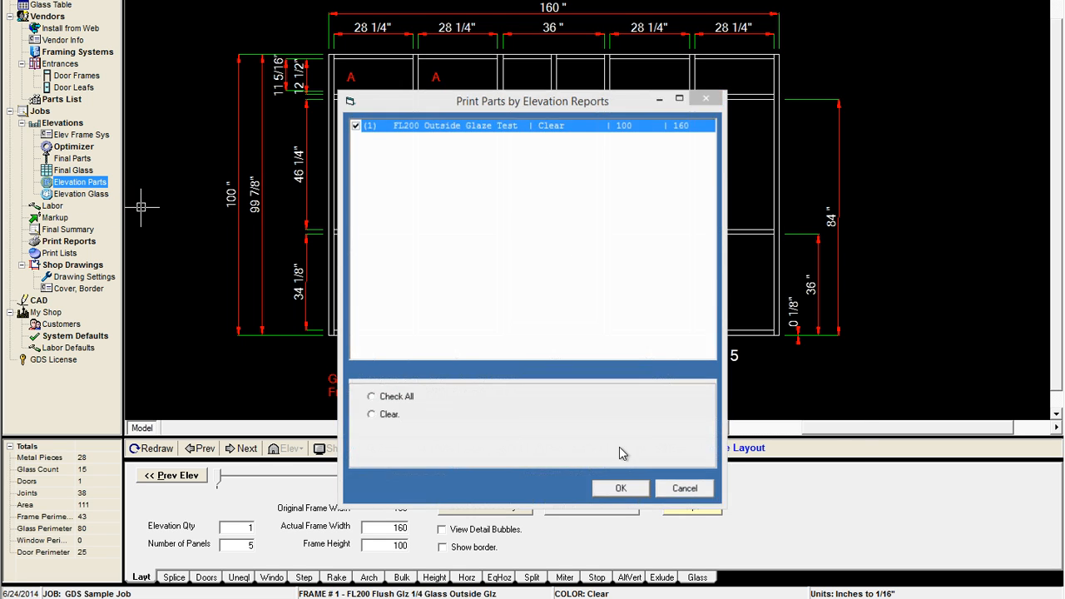
{"action": "left_click", "coordinate": [621, 489]}
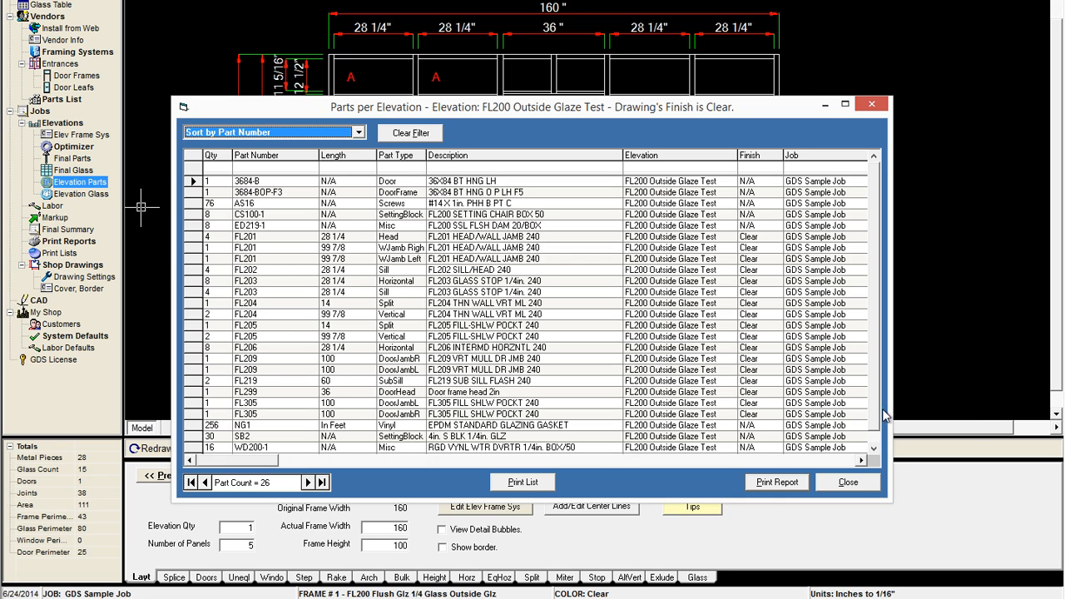
{"action": "left_click", "coordinate": [874, 450]}
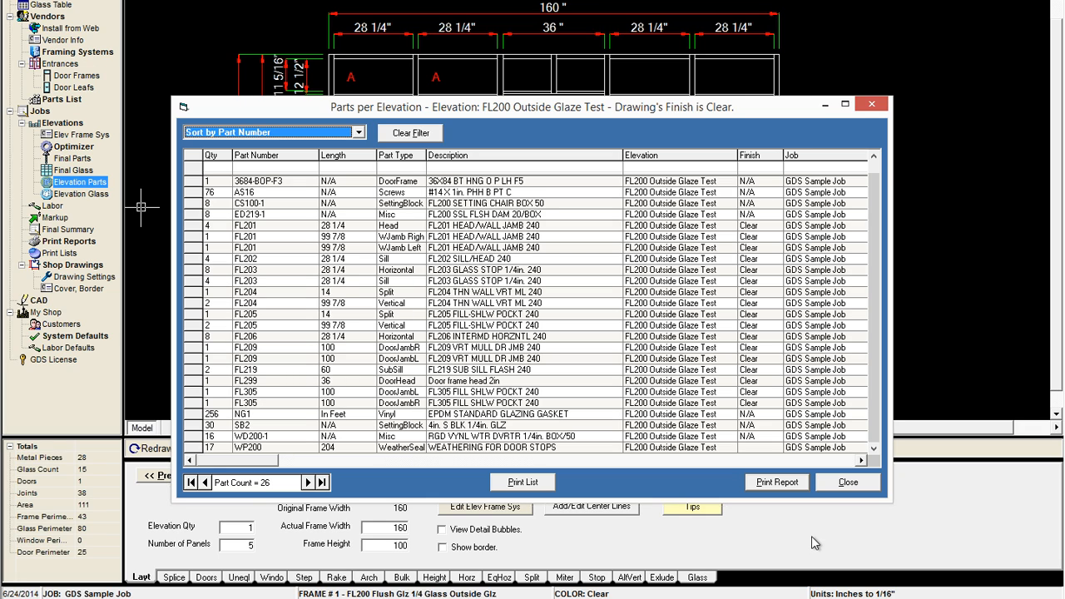
{"action": "left_click", "coordinate": [850, 485]}
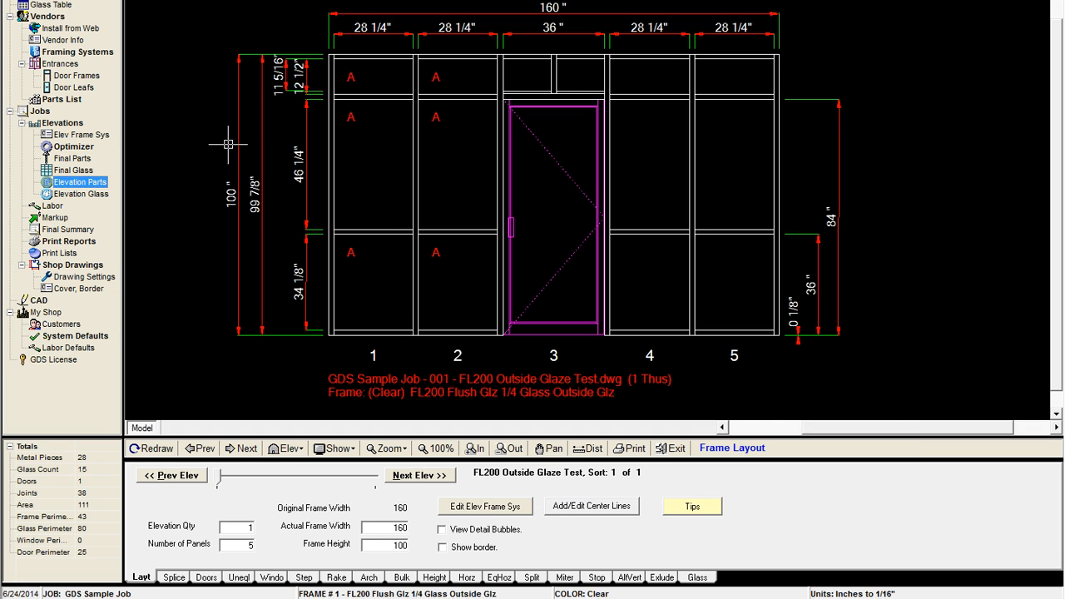
{"action": "left_click", "coordinate": [73, 100]}
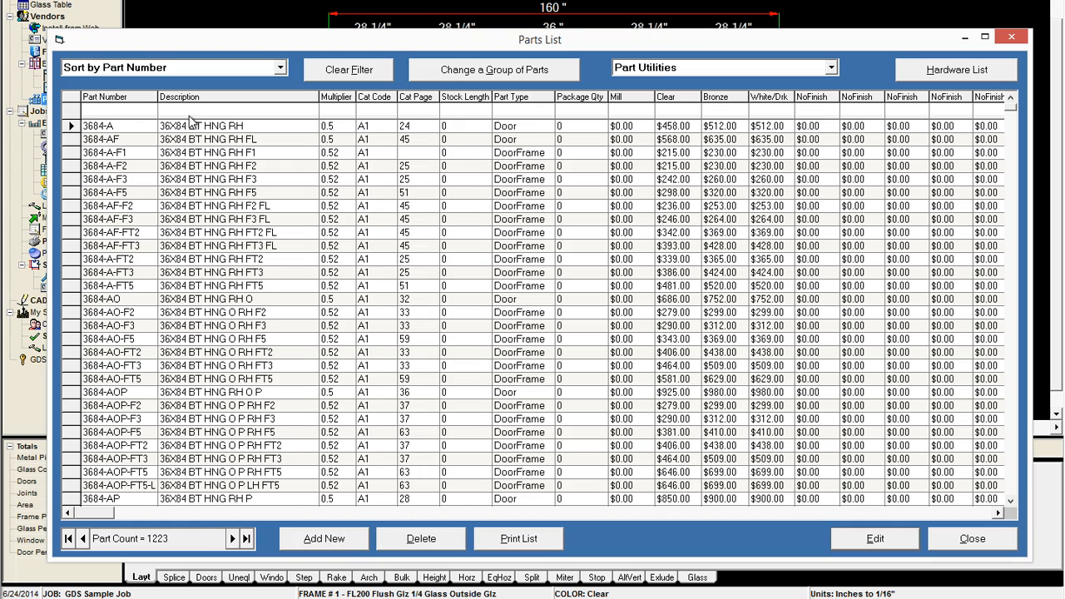
{"action": "type", "text": "W"}
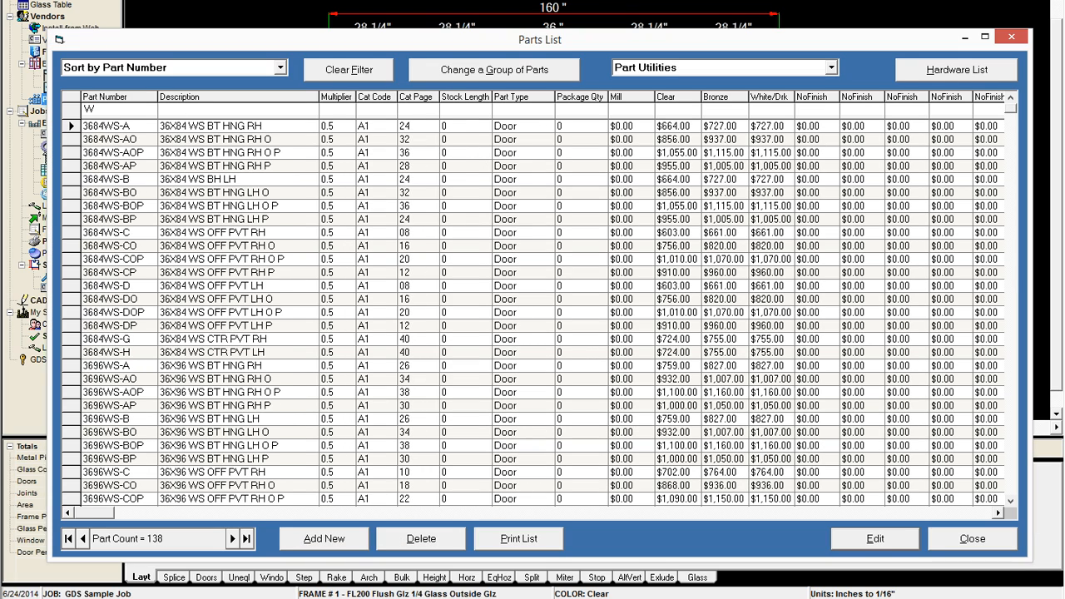
{"action": "type", "text": "200"}
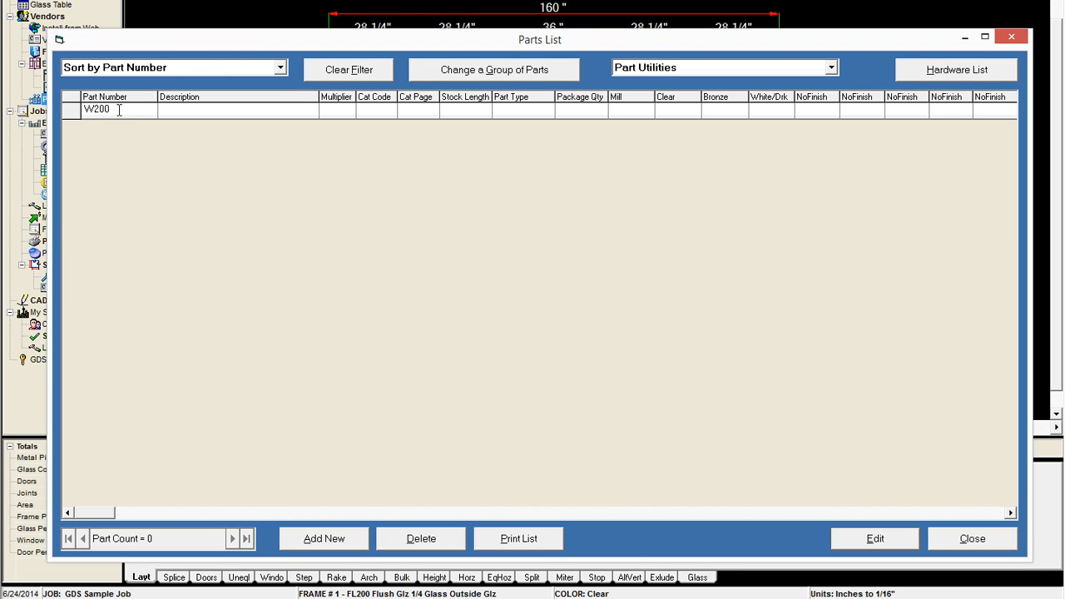
{"action": "key", "text": "BackSpace"}
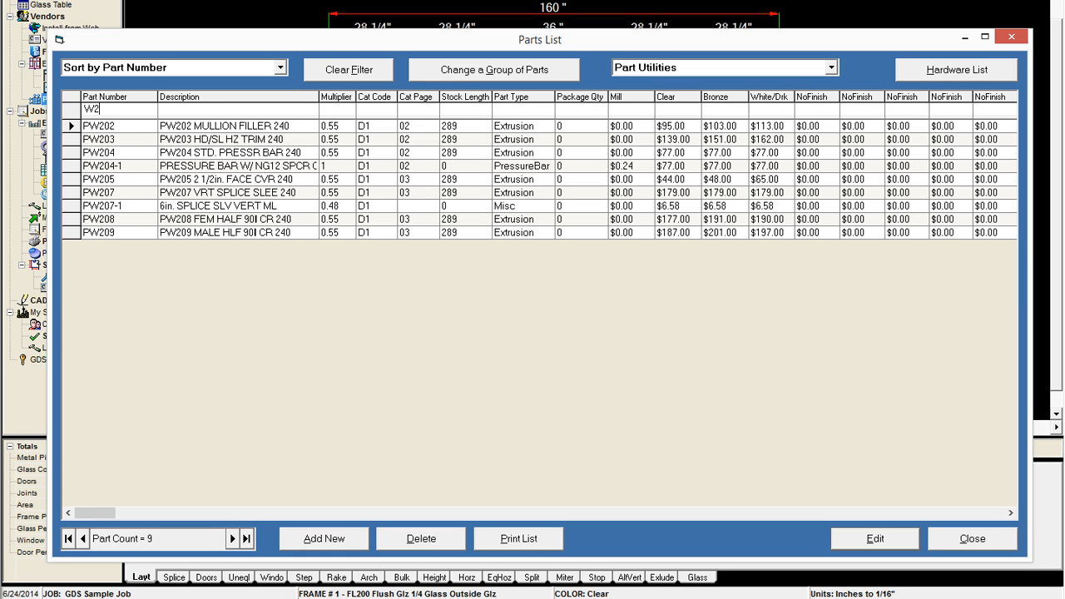
{"action": "key", "text": "BackSpace"}
{"action": "key", "text": "BackSpace"}
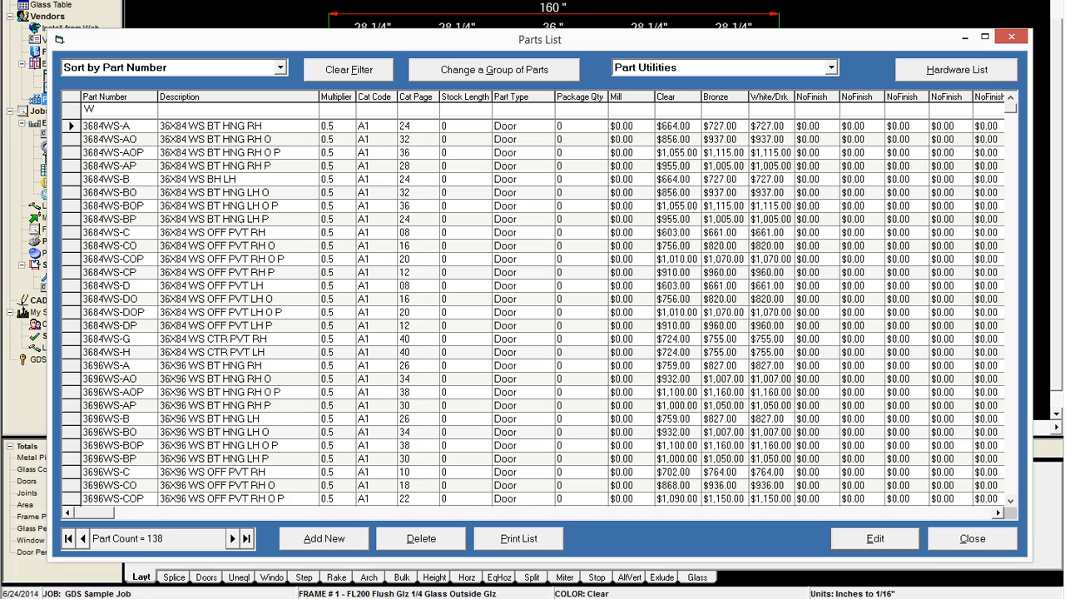
{"action": "type", "text": "2"}
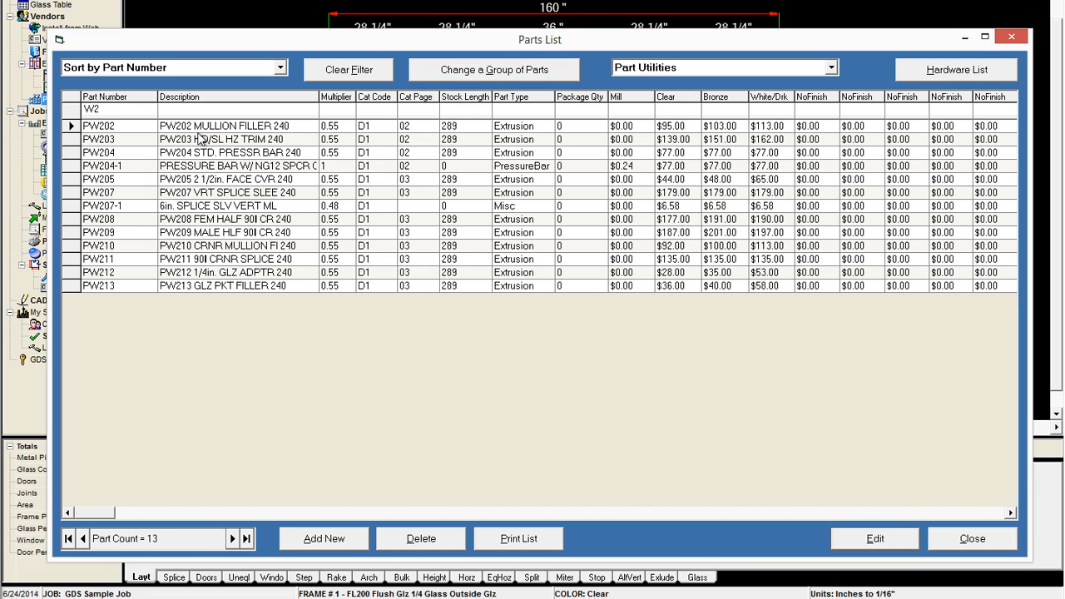
{"action": "key", "text": "BackSpace"}
{"action": "key", "text": "BackSpace"}
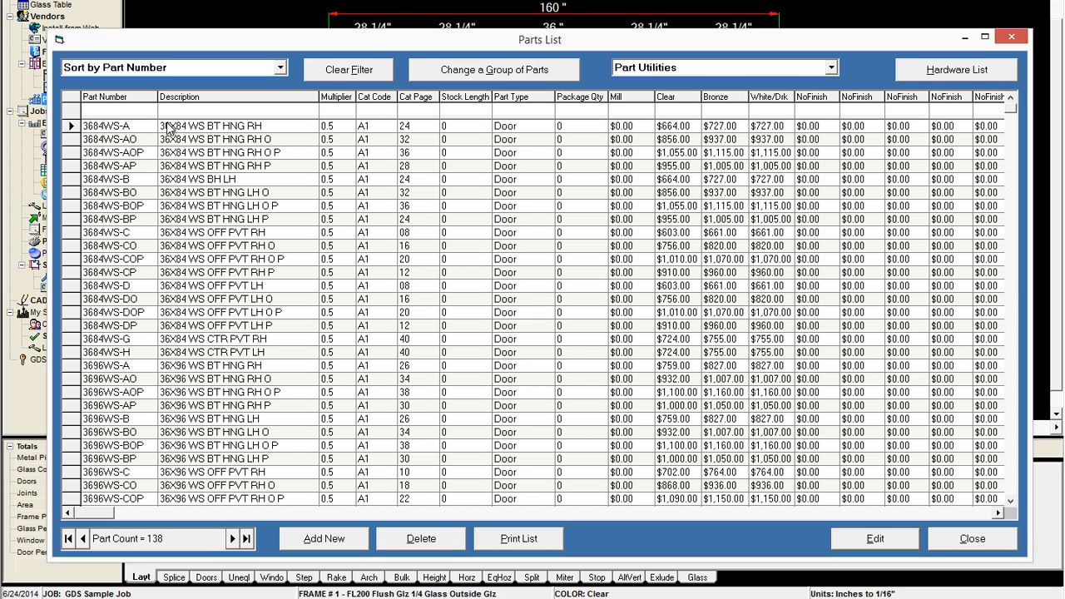
{"action": "left_click", "coordinate": [972, 541]}
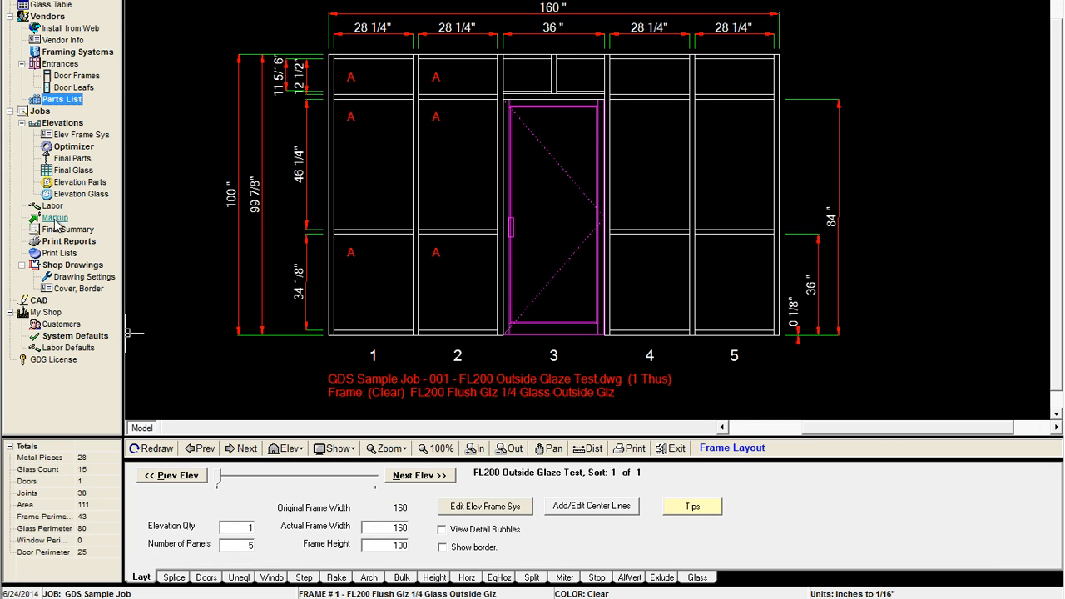
Step: Look up the weathering part number in the final parts report, and set WP200's part type to WeatherSeal in the master parts list
{"action": "left_click", "coordinate": [73, 159]}
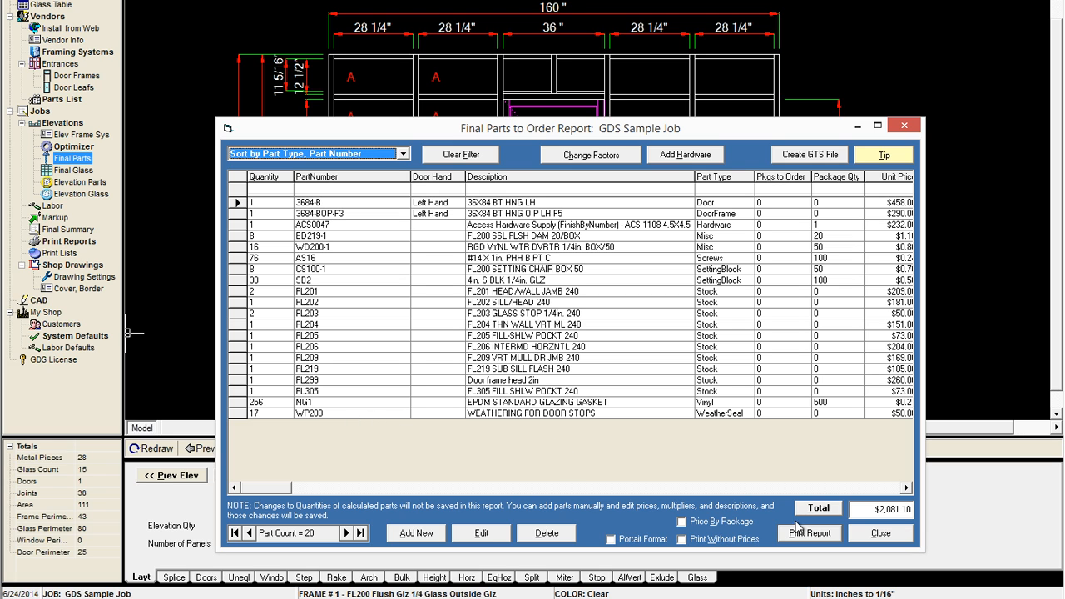
{"action": "left_click", "coordinate": [892, 539]}
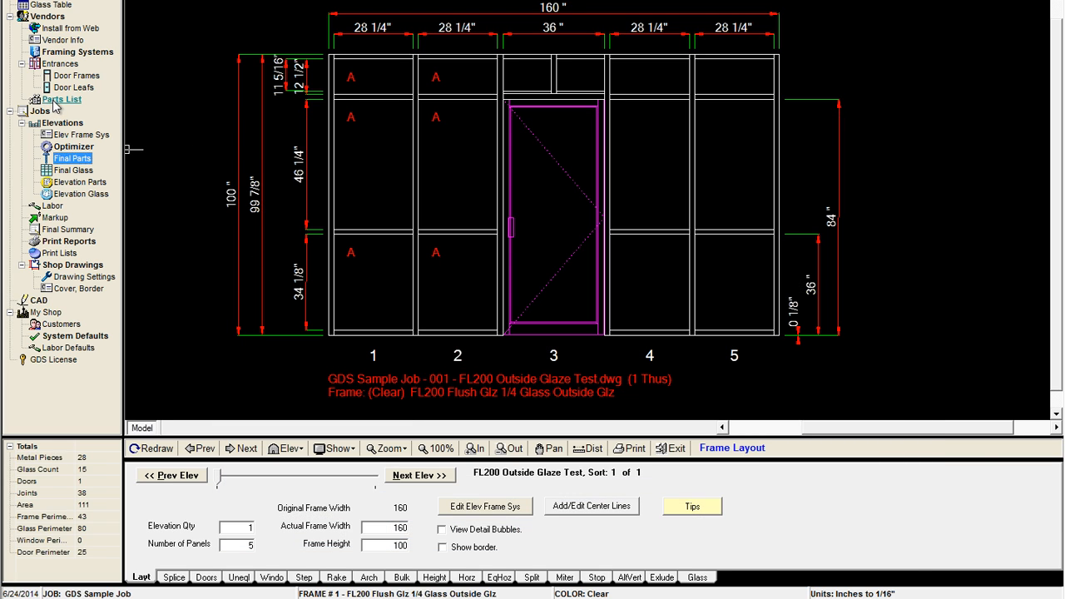
{"action": "left_click", "coordinate": [60, 100]}
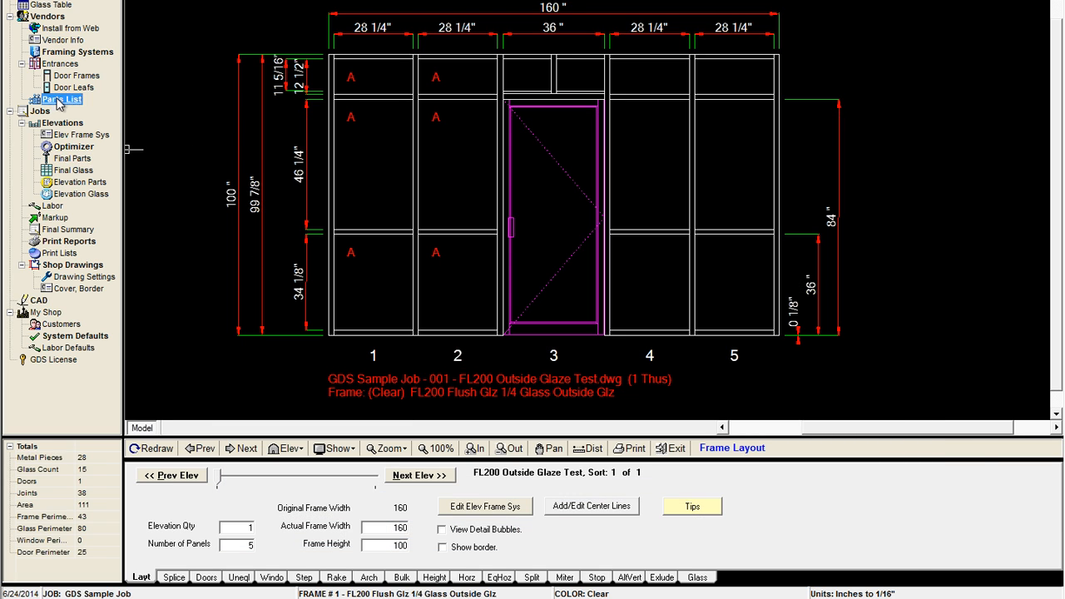
{"action": "type", "text": "WP"}
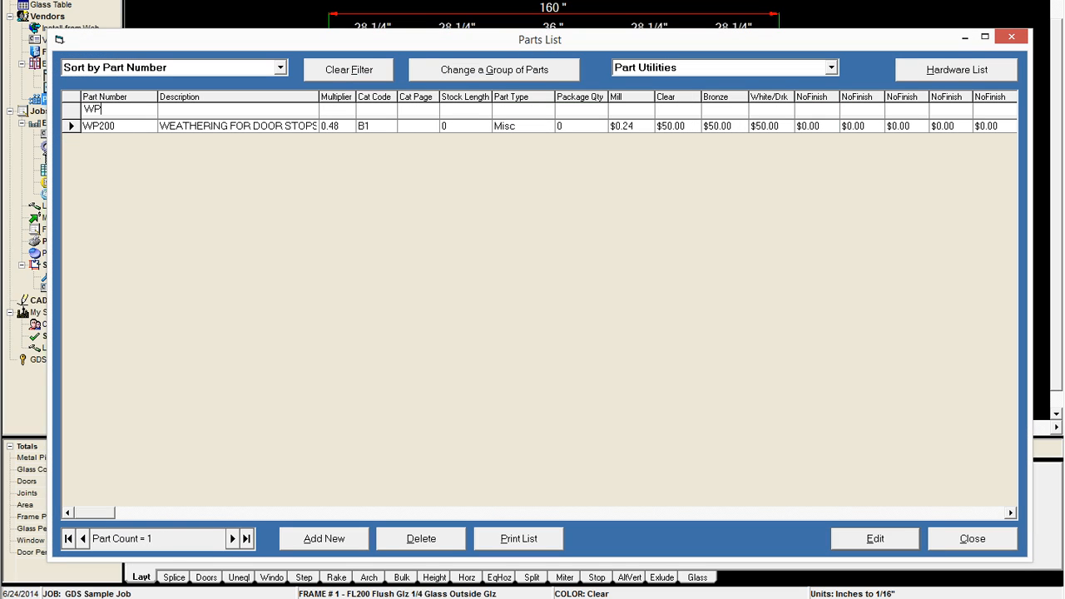
{"action": "type", "text": "20"}
{"action": "left_click", "coordinate": [545, 126]}
{"action": "left_click", "coordinate": [547, 126]}
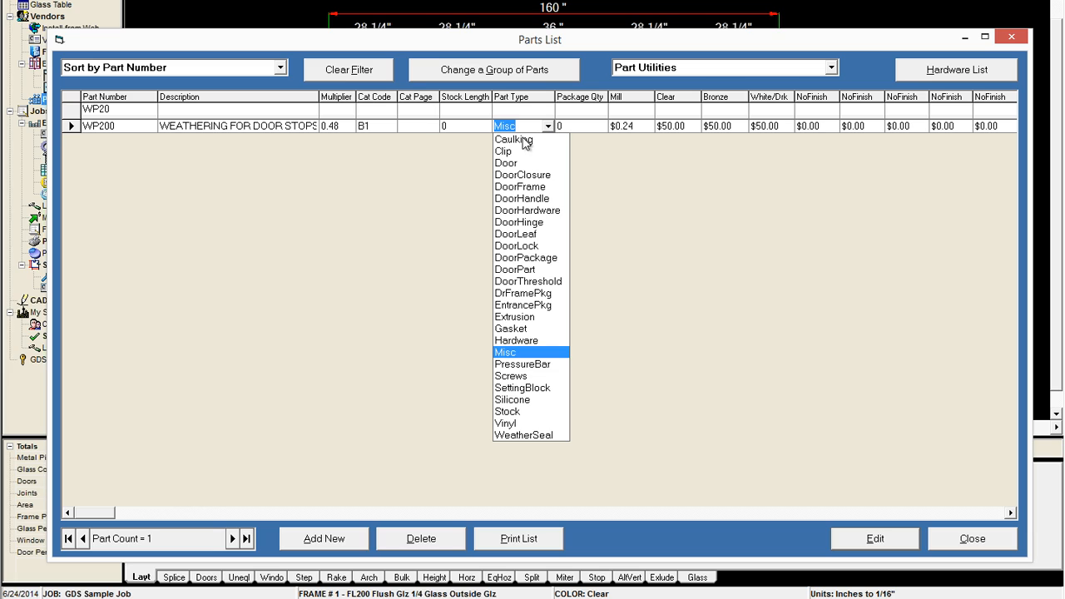
{"action": "left_click", "coordinate": [547, 433]}
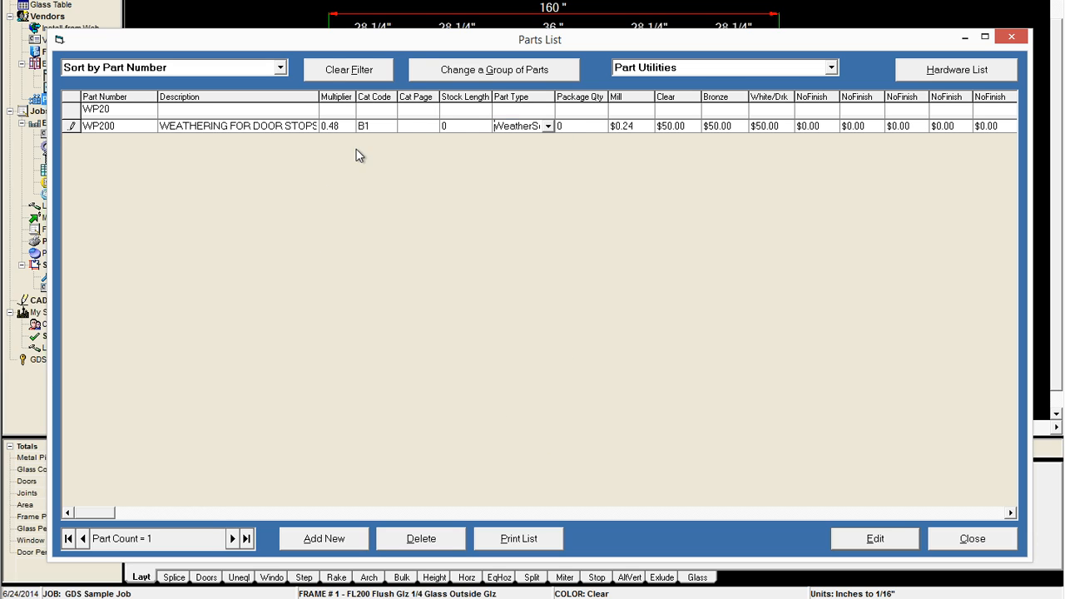
Step: Change the description of WP200 in the master parts list to "Weather Seal for Door Stops"
{"action": "left_click", "coordinate": [206, 122]}
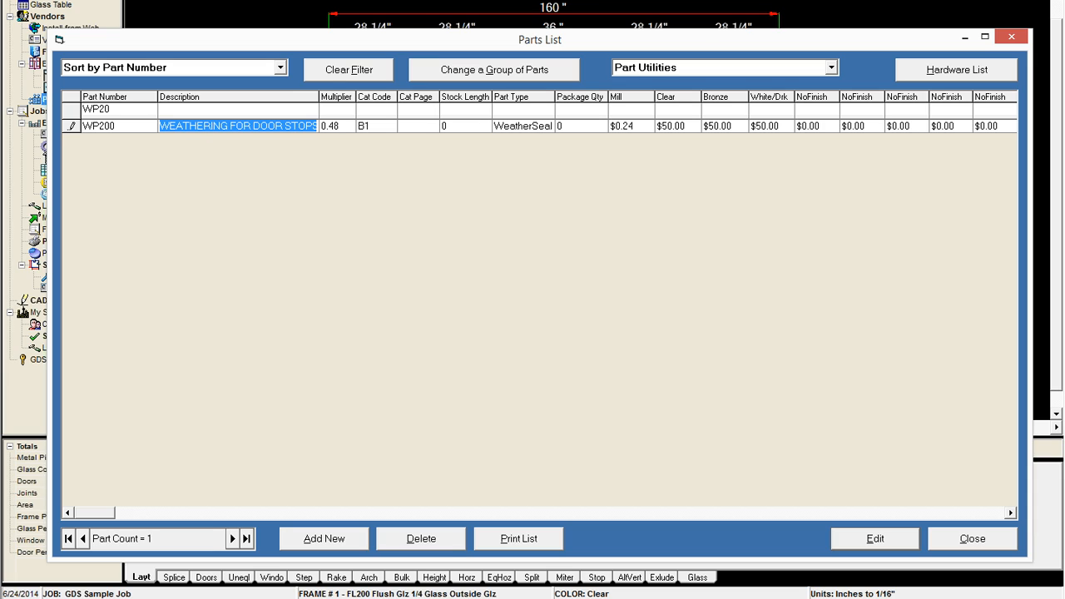
{"action": "left_click", "coordinate": [183, 126]}
{"action": "left_click_drag", "start_coordinate": [164, 126], "coordinate": [345, 120]}
{"action": "type", "text": "eather Seal for Door Stops"}
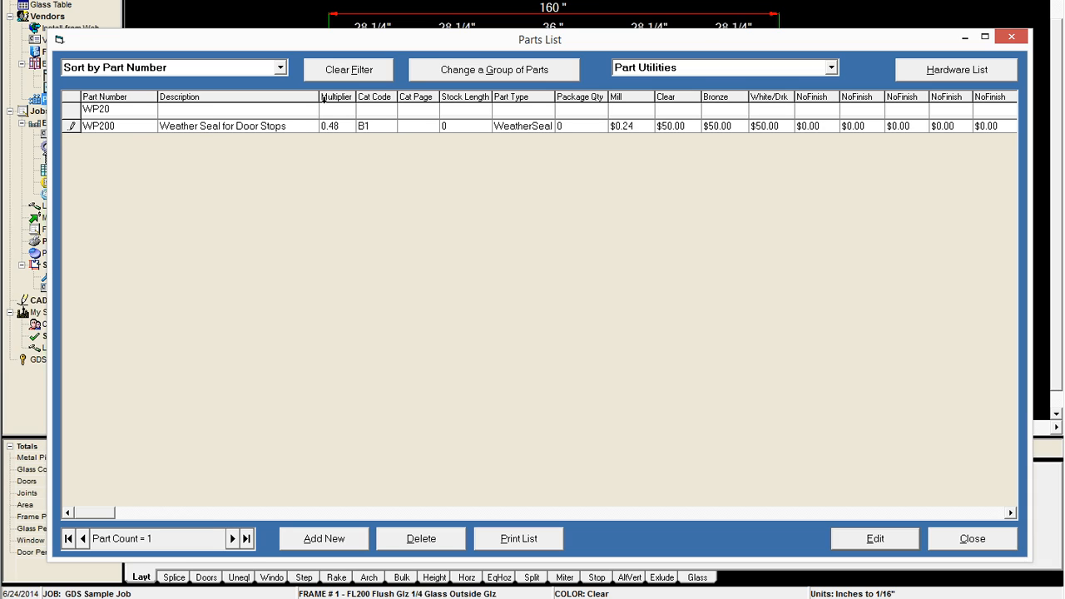
Step: Clear the parts filter, recheck the edited entry by filtering part numbers for "WP", and close the master parts list
{"action": "left_click", "coordinate": [333, 71]}
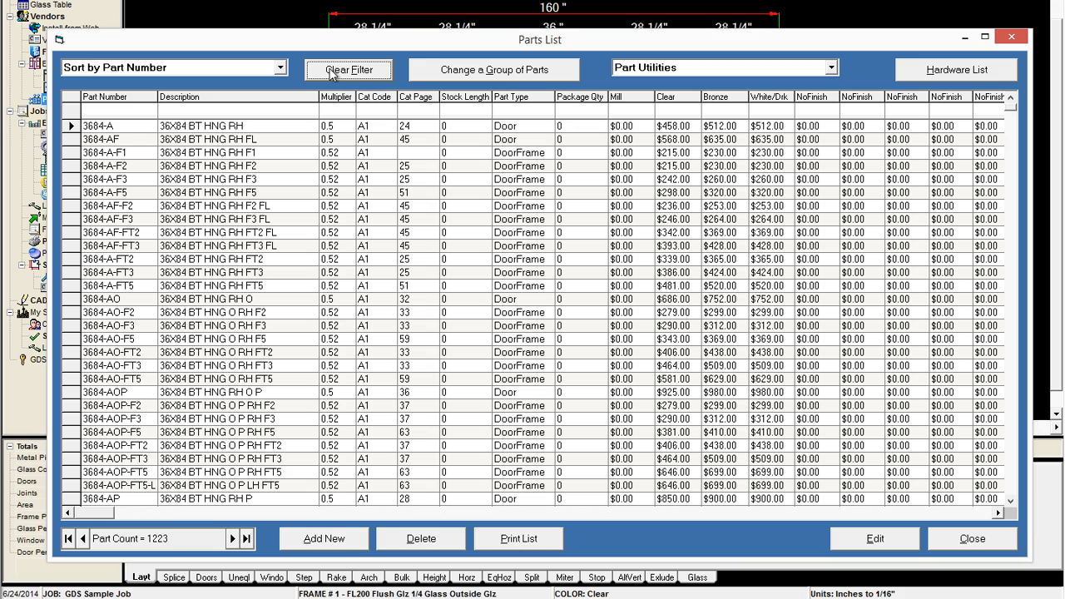
{"action": "left_click", "coordinate": [122, 110]}
{"action": "type", "text": "WP"}
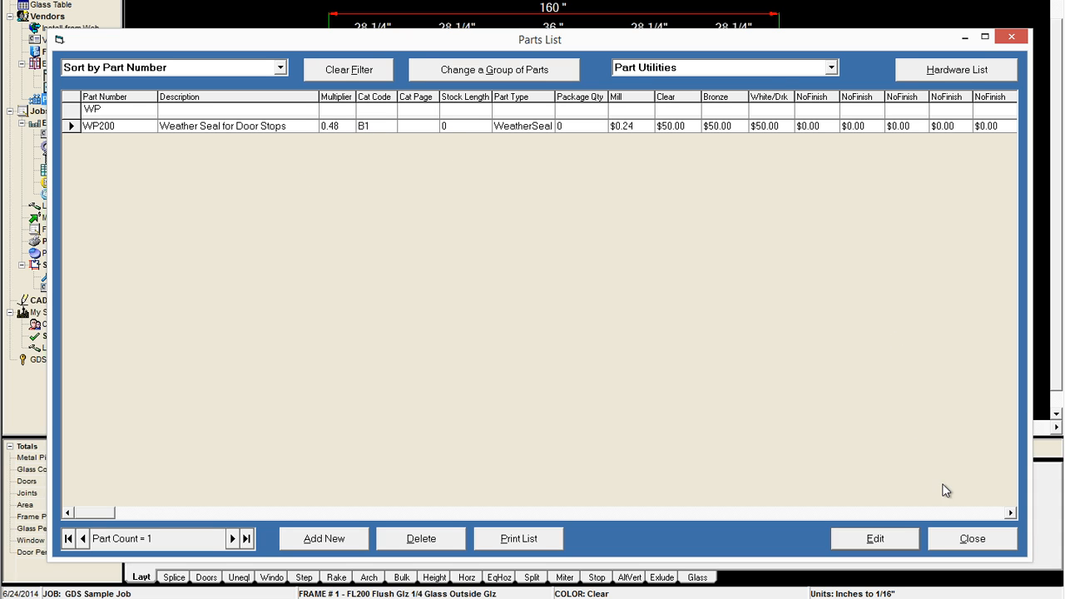
{"action": "left_click", "coordinate": [966, 541]}
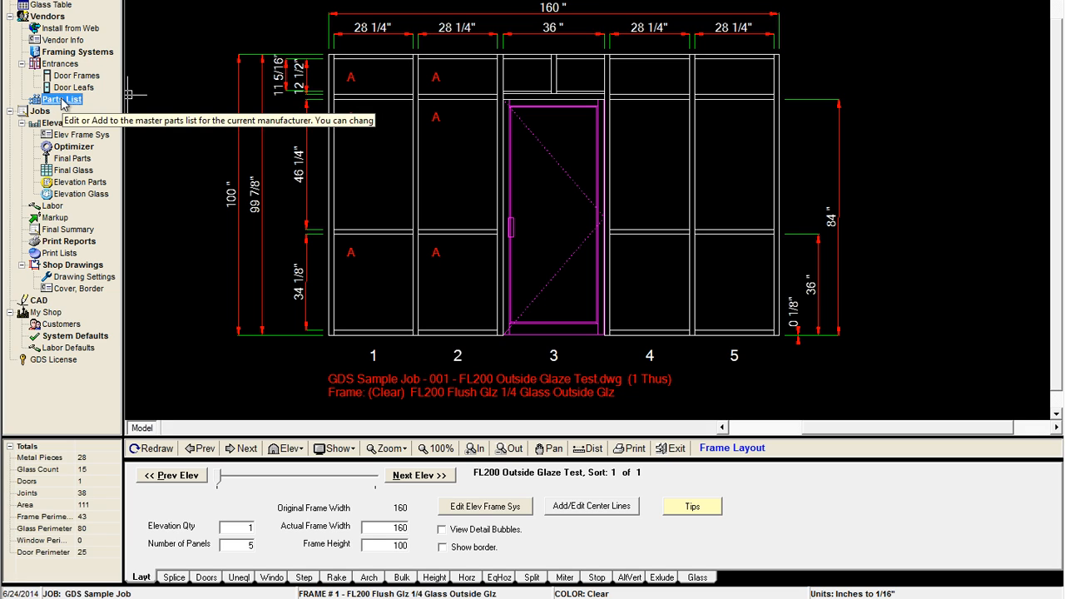
Step: Update GDS Sample Job's parts from the master parts list, then reselect the job and redraw its elevation
{"action": "left_click", "coordinate": [39, 111]}
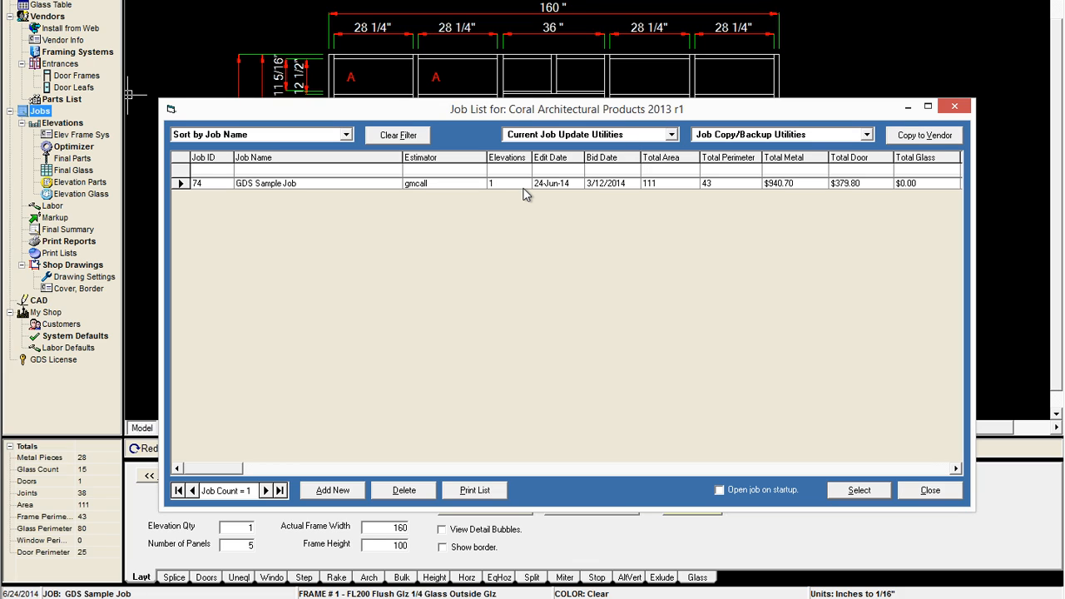
{"action": "left_click", "coordinate": [553, 136]}
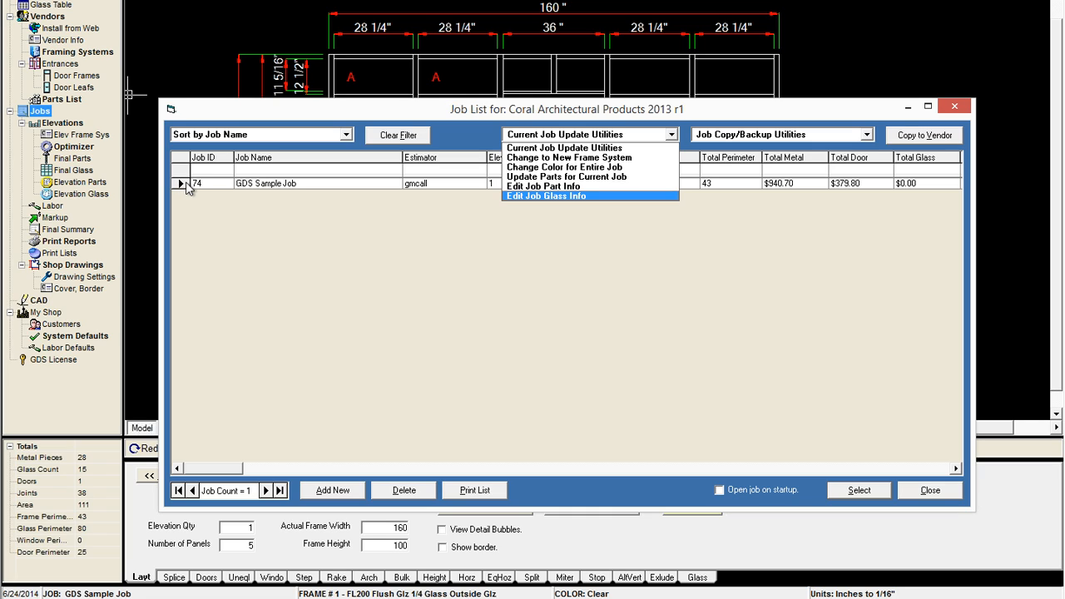
{"action": "left_click", "coordinate": [557, 177]}
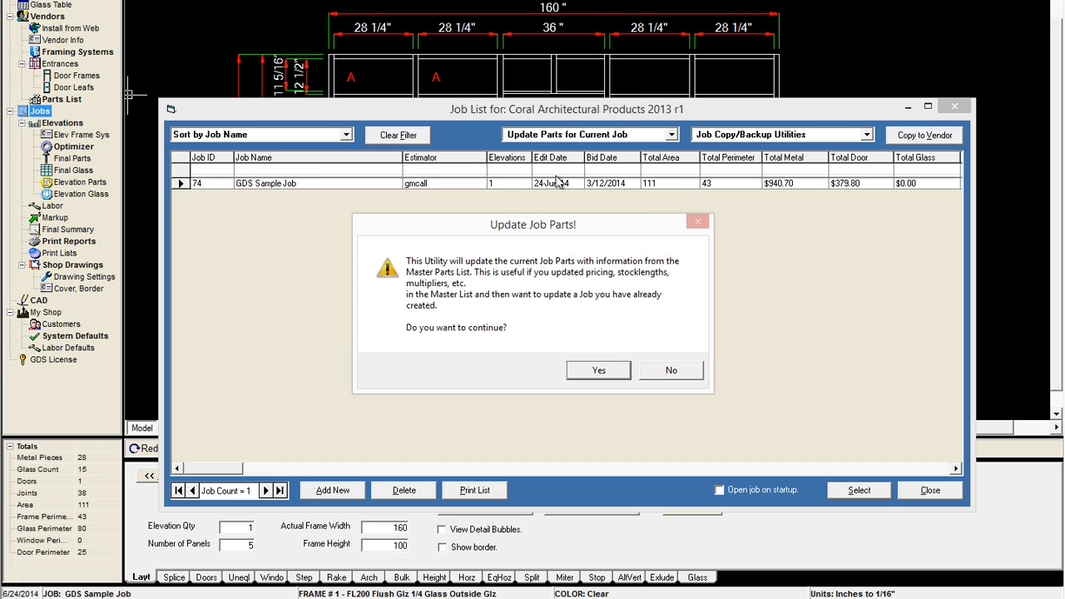
{"action": "left_click", "coordinate": [609, 373]}
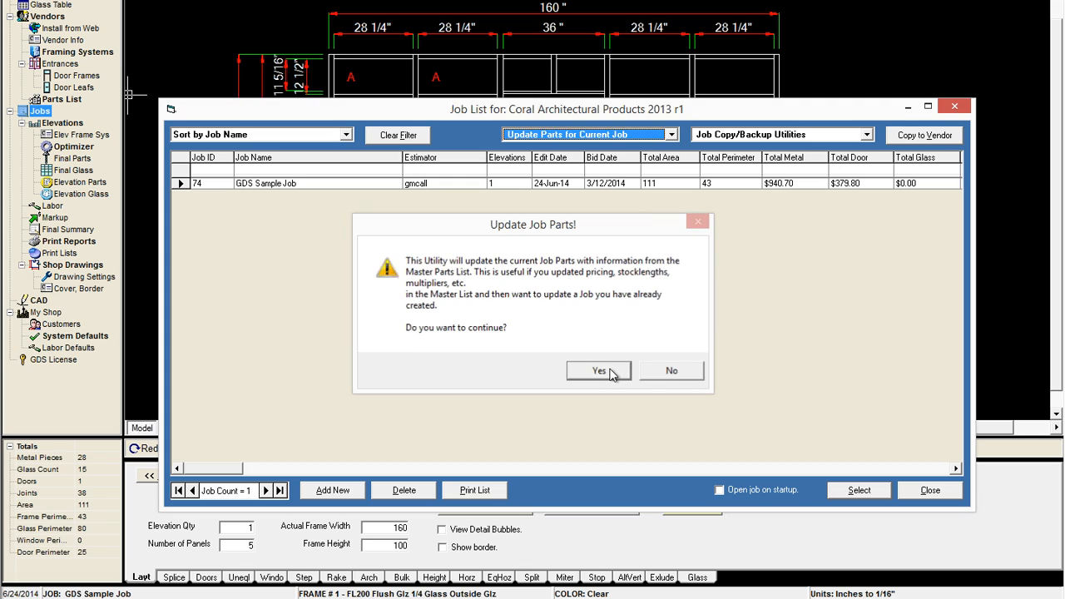
{"action": "left_click", "coordinate": [619, 347]}
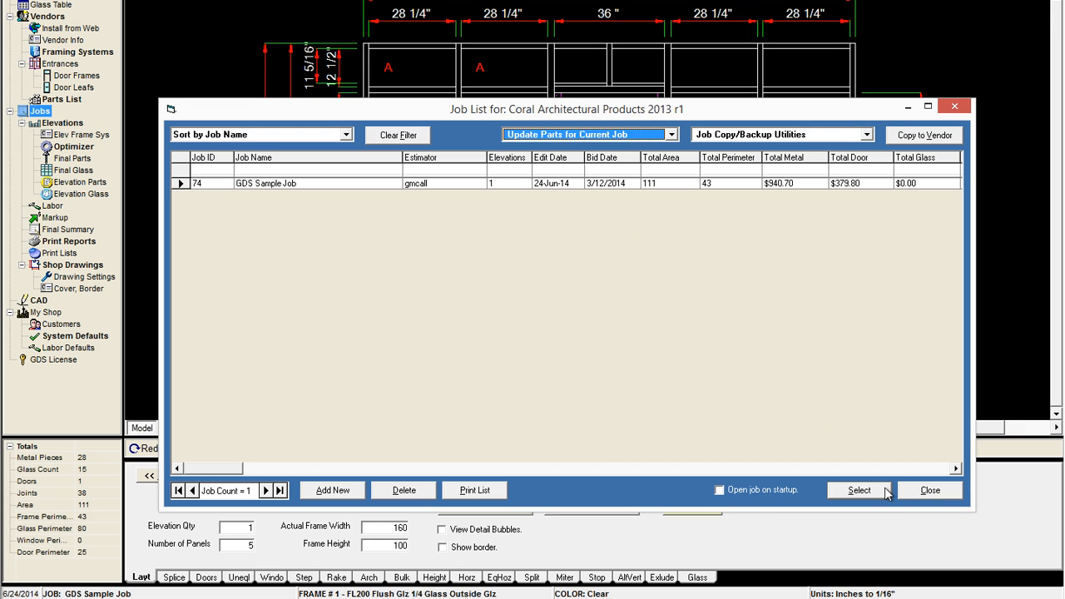
{"action": "left_click", "coordinate": [857, 493]}
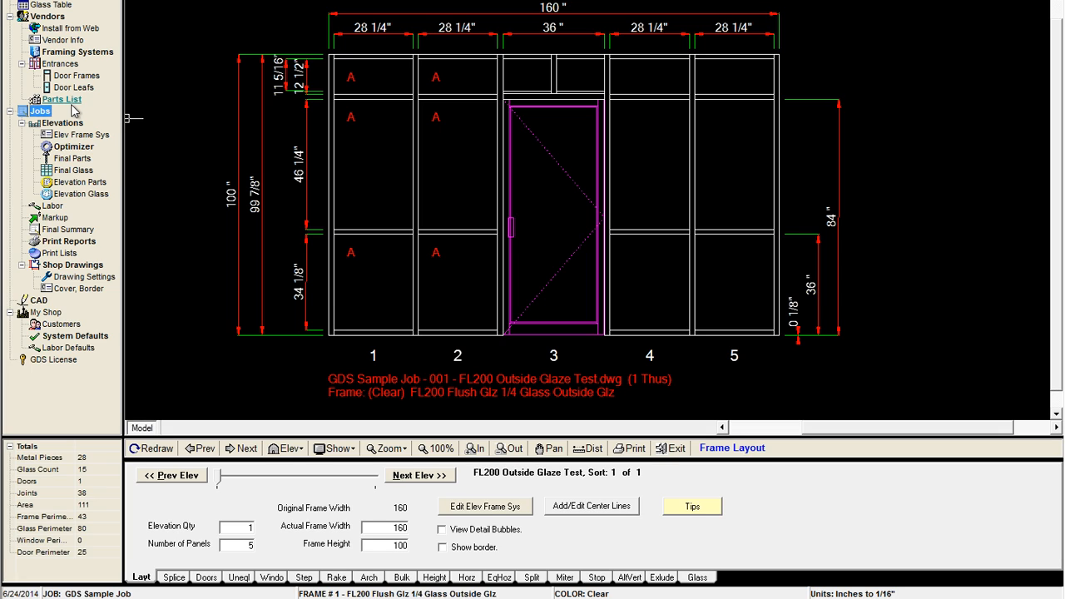
{"action": "left_click", "coordinate": [153, 449]}
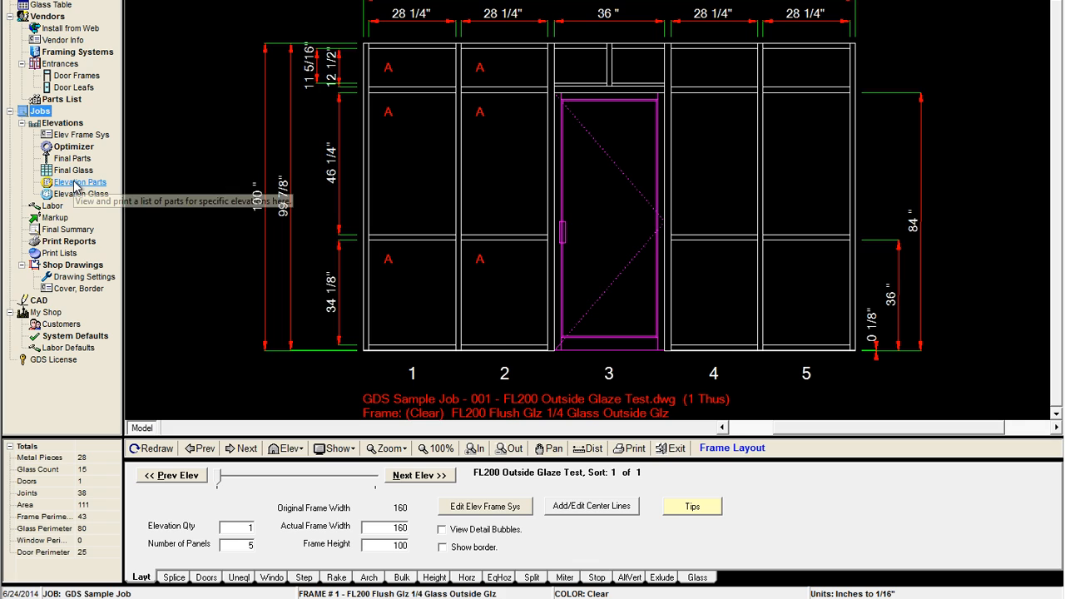
Step: Check WP200's part type and description in the FL200 Outside Glaze Test elevation parts report and close the report
{"action": "left_click", "coordinate": [79, 182]}
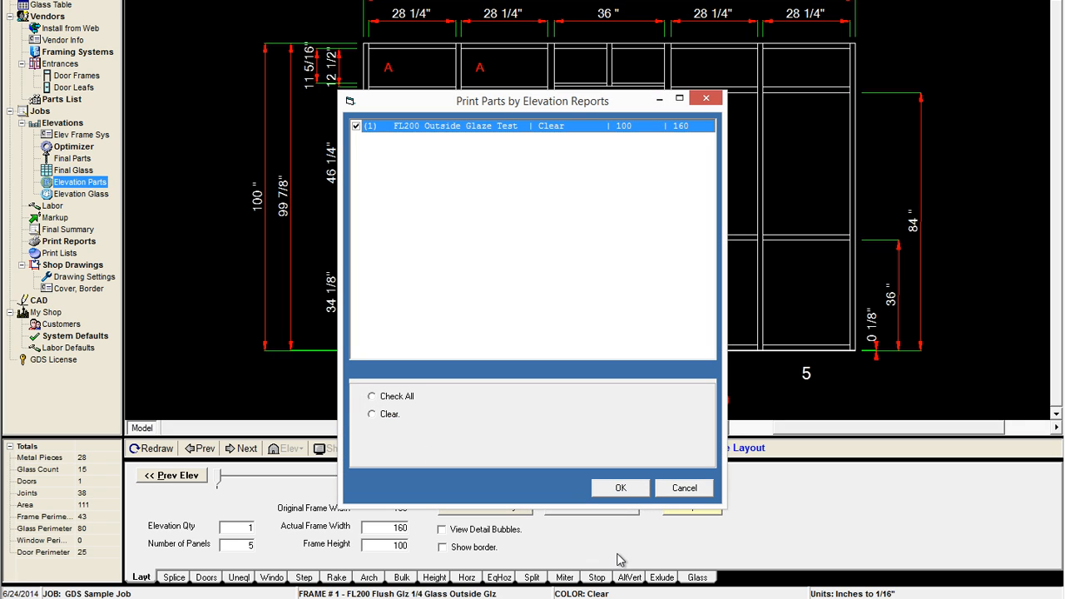
{"action": "left_click", "coordinate": [625, 489]}
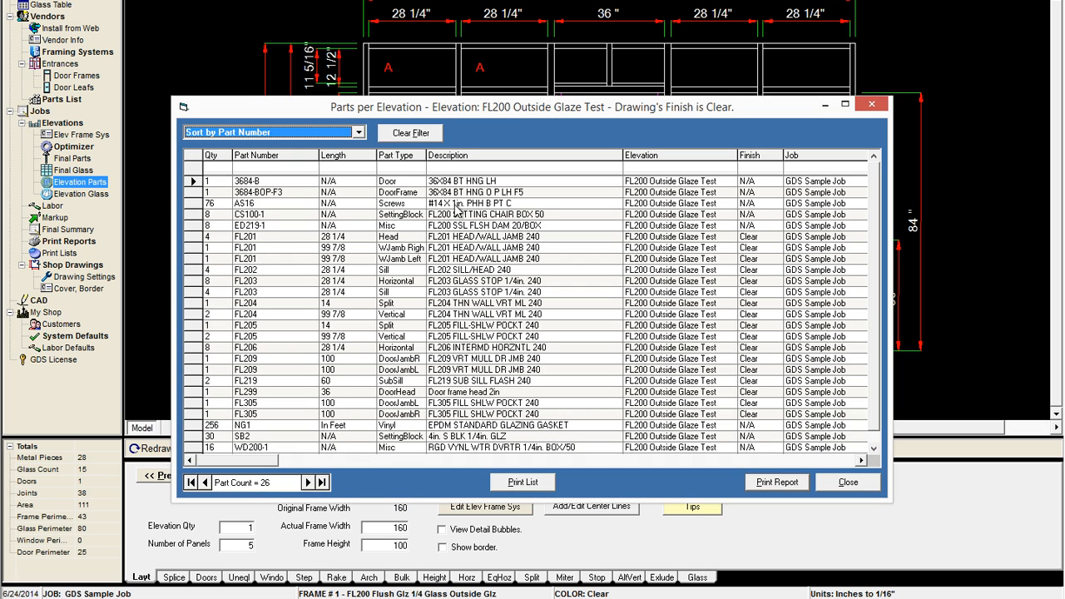
{"action": "left_click", "coordinate": [874, 450]}
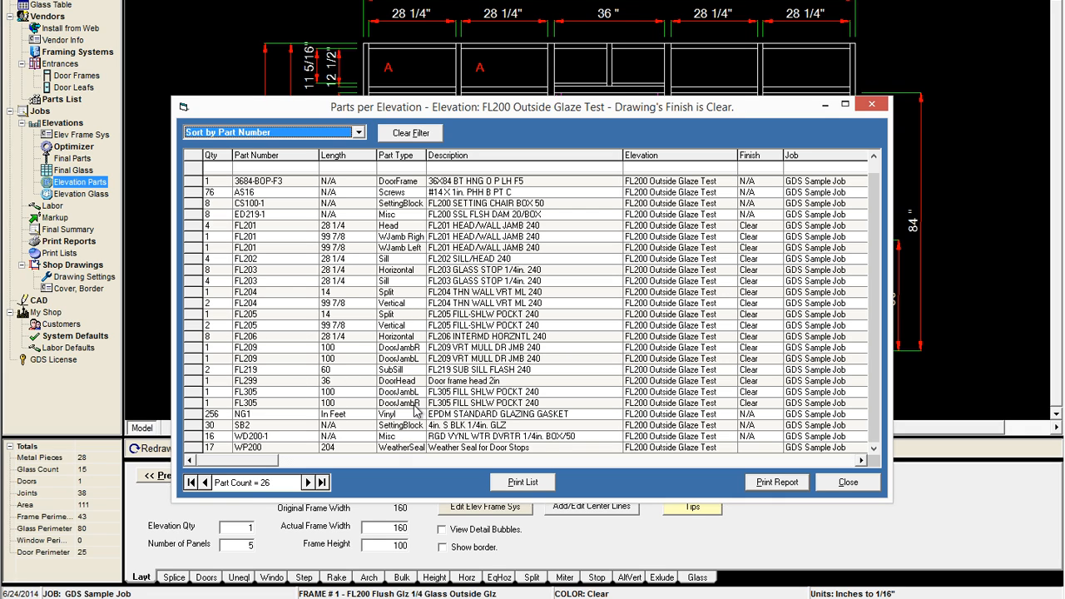
{"action": "left_click", "coordinate": [848, 487]}
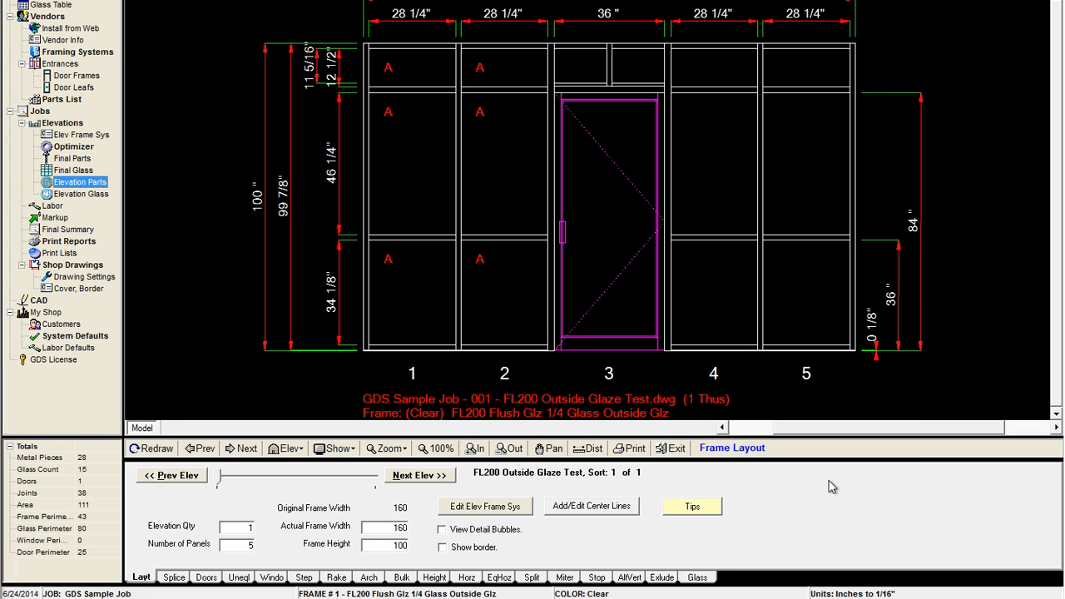
Step: Open panel 3's door frame parts for editing and show the frame's stock lengths and CAD detail filenames
{"action": "left_click", "coordinate": [212, 584]}
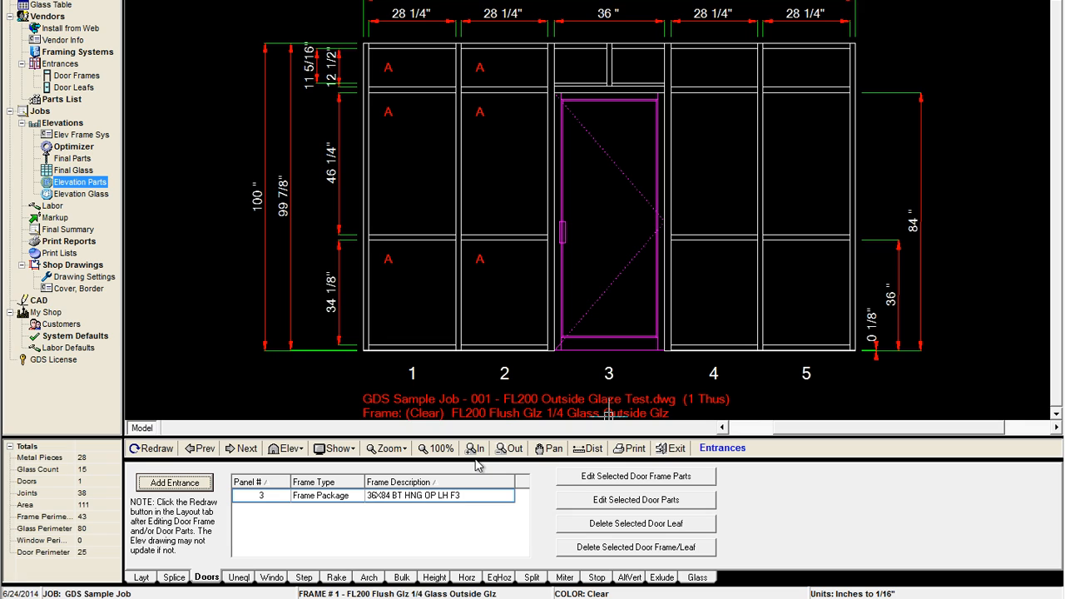
{"action": "left_click", "coordinate": [605, 483]}
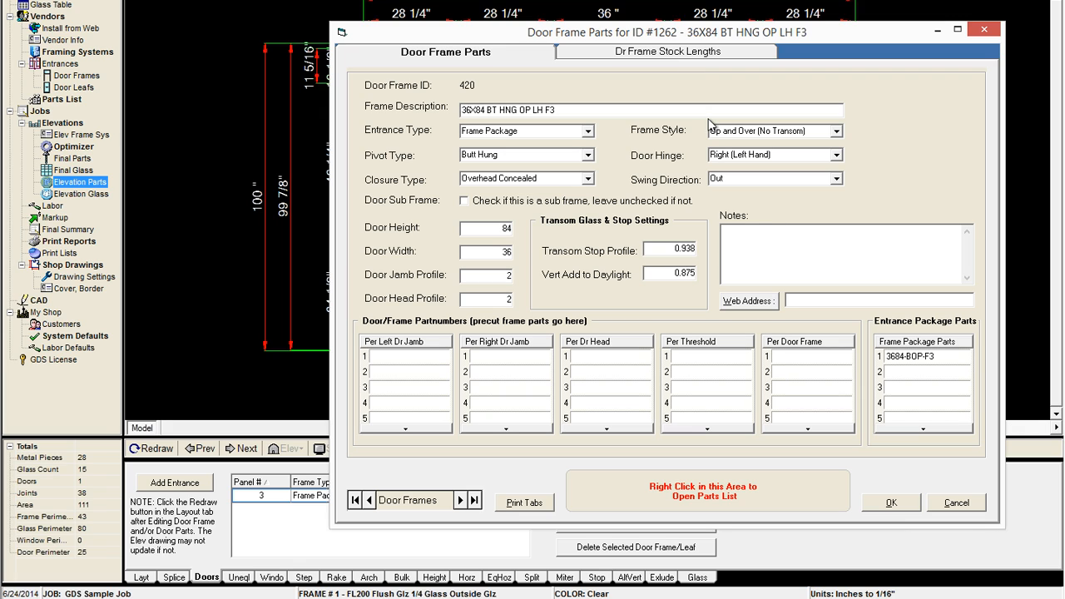
{"action": "left_click", "coordinate": [697, 53]}
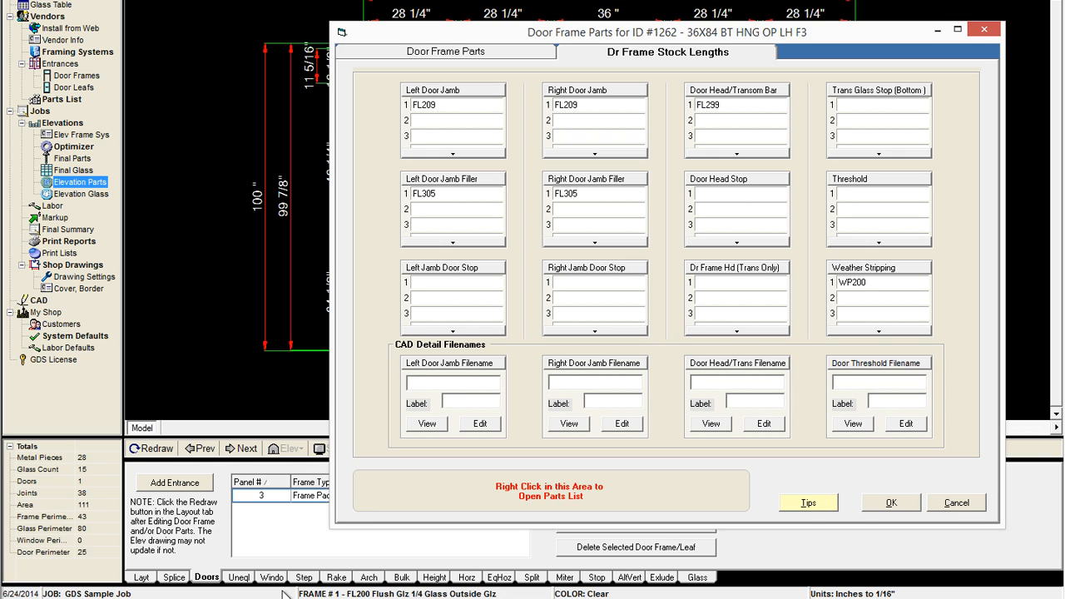
Step: Switch to Chrome and open the NS213 • MS380 • WS500 Entrances page from the Coral website's Entrances section
{"action": "mouse_move", "coordinate": [197, 598]}
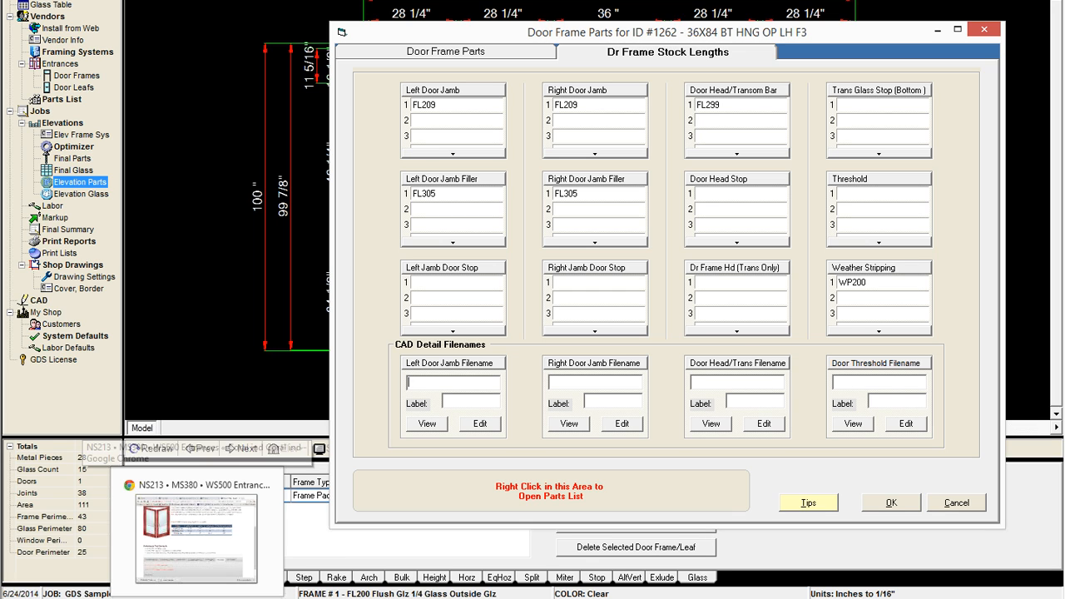
{"action": "left_click", "coordinate": [197, 538]}
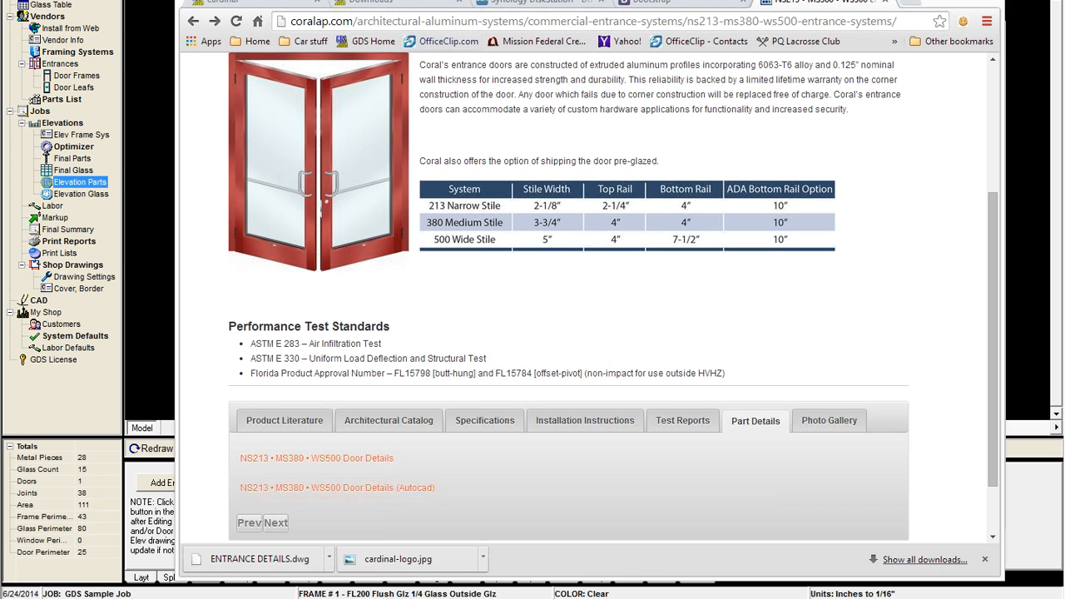
{"action": "scroll", "coordinate": [300, 141], "scroll_direction": "up", "scroll_amount": 3}
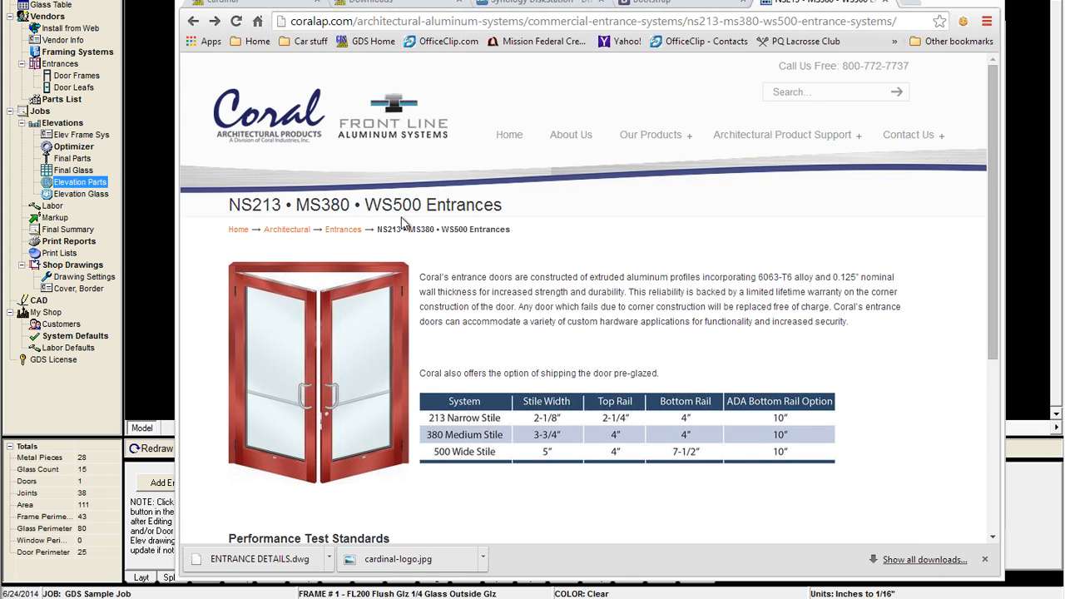
{"action": "left_click", "coordinate": [504, 136]}
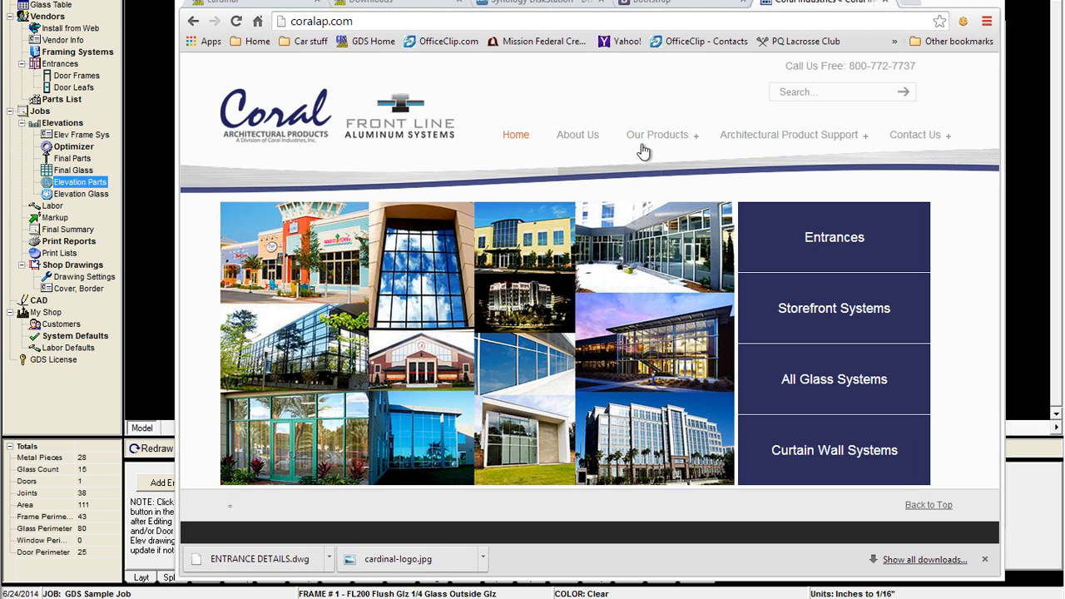
{"action": "mouse_move", "coordinate": [661, 156]}
{"action": "left_click", "coordinate": [816, 241]}
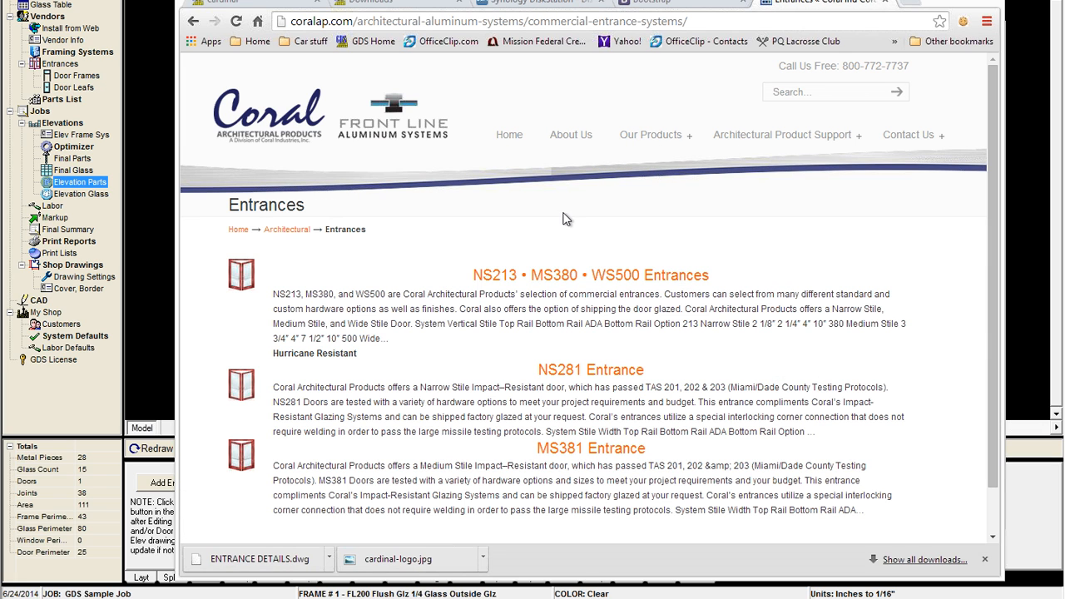
{"action": "left_click", "coordinate": [562, 279]}
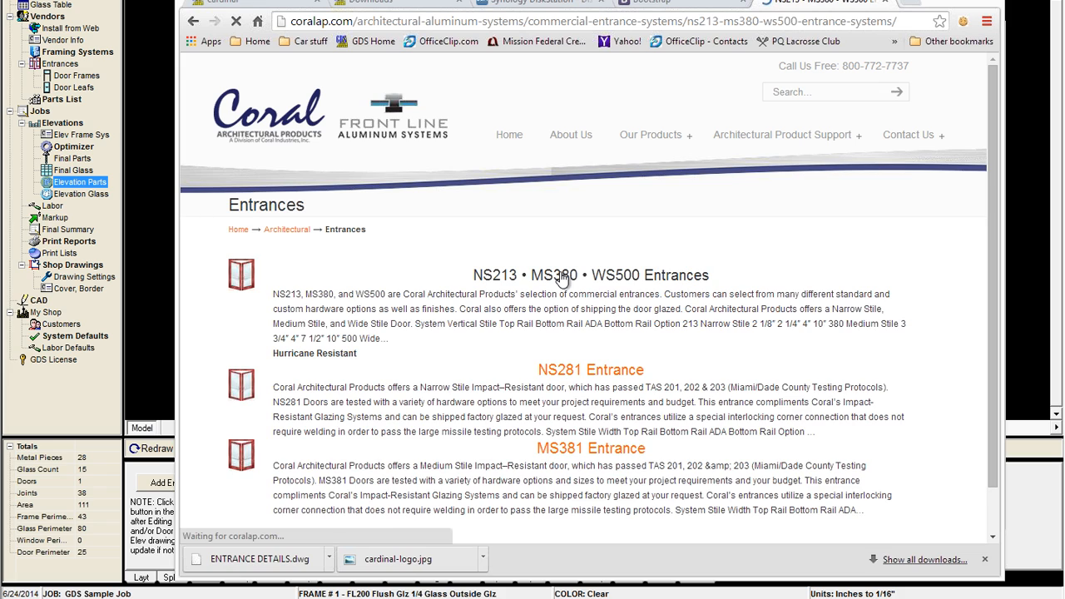
Step: Download the AutoCAD version of the NS213 • MS380 • WS500 Door Details from the page's part details
{"action": "scroll", "coordinate": [587, 366], "scroll_direction": "down", "scroll_amount": 1}
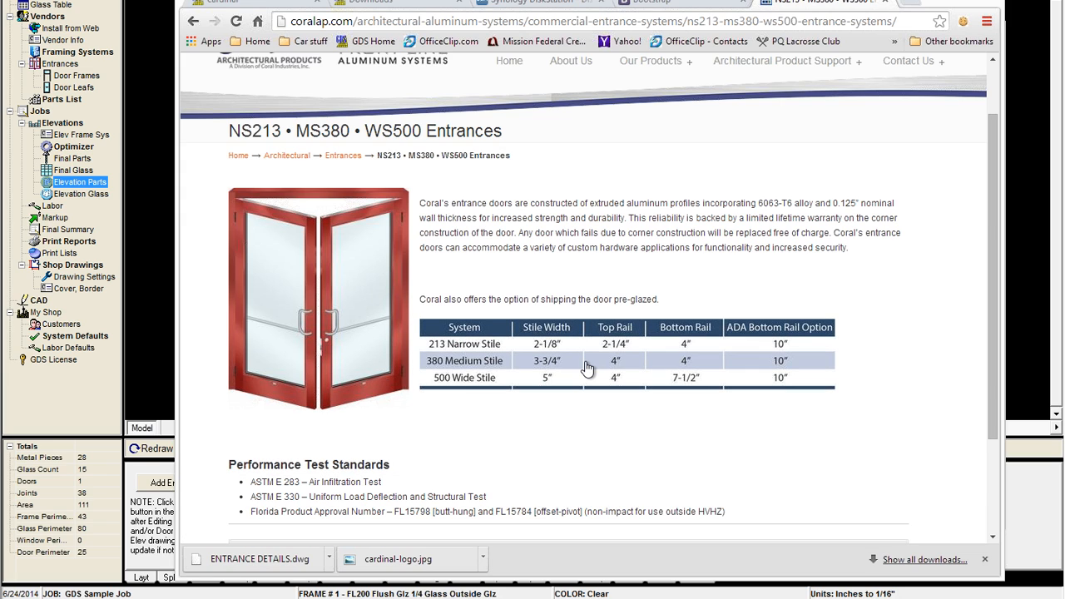
{"action": "scroll", "coordinate": [587, 367], "scroll_direction": "down", "scroll_amount": 1}
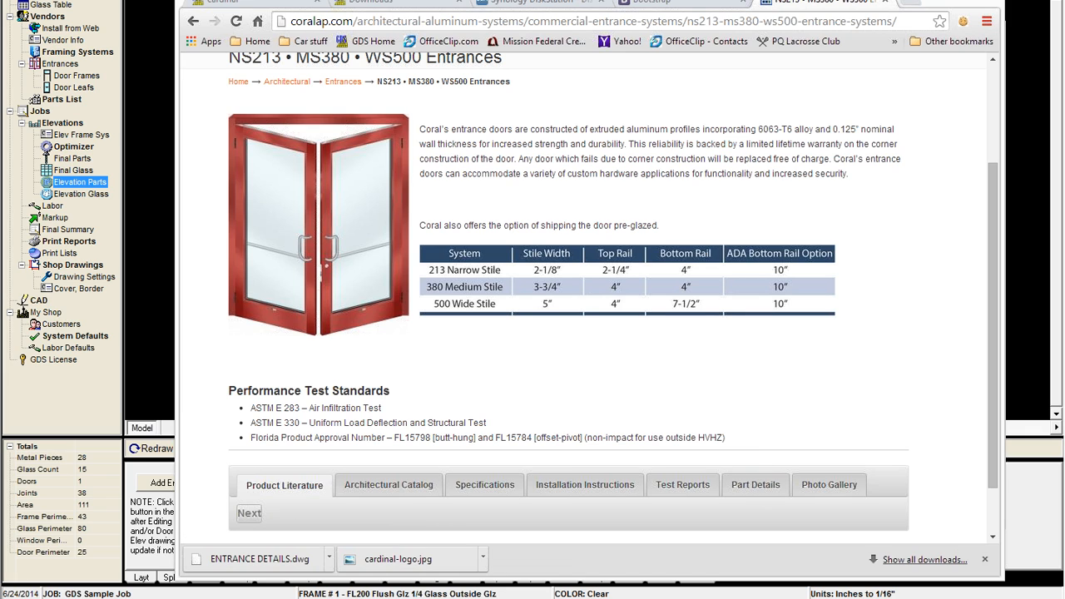
{"action": "left_click", "coordinate": [758, 487]}
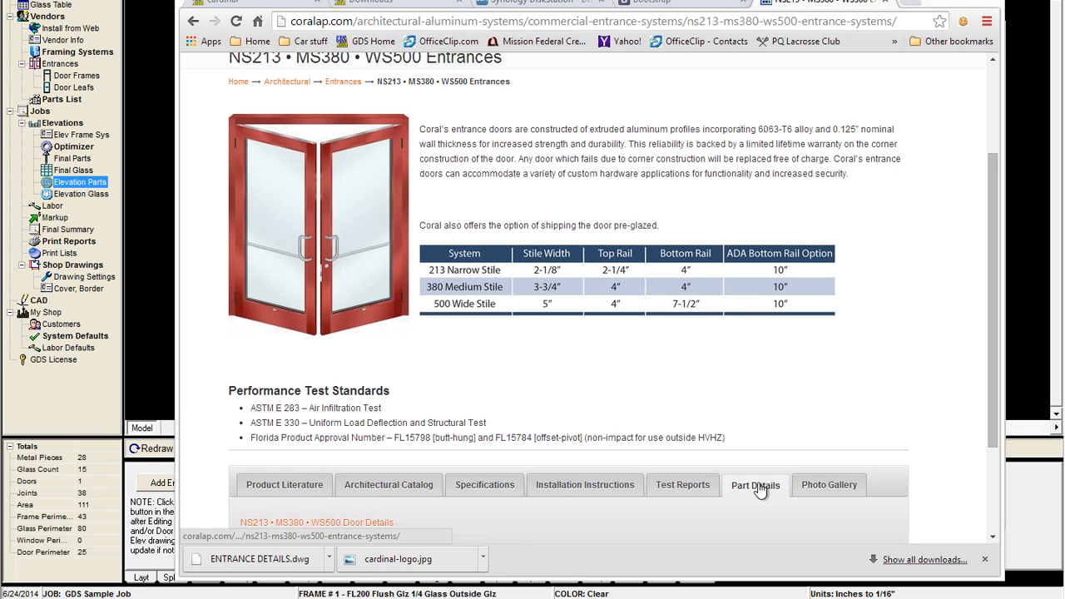
{"action": "scroll", "coordinate": [540, 405], "scroll_direction": "down", "scroll_amount": 3}
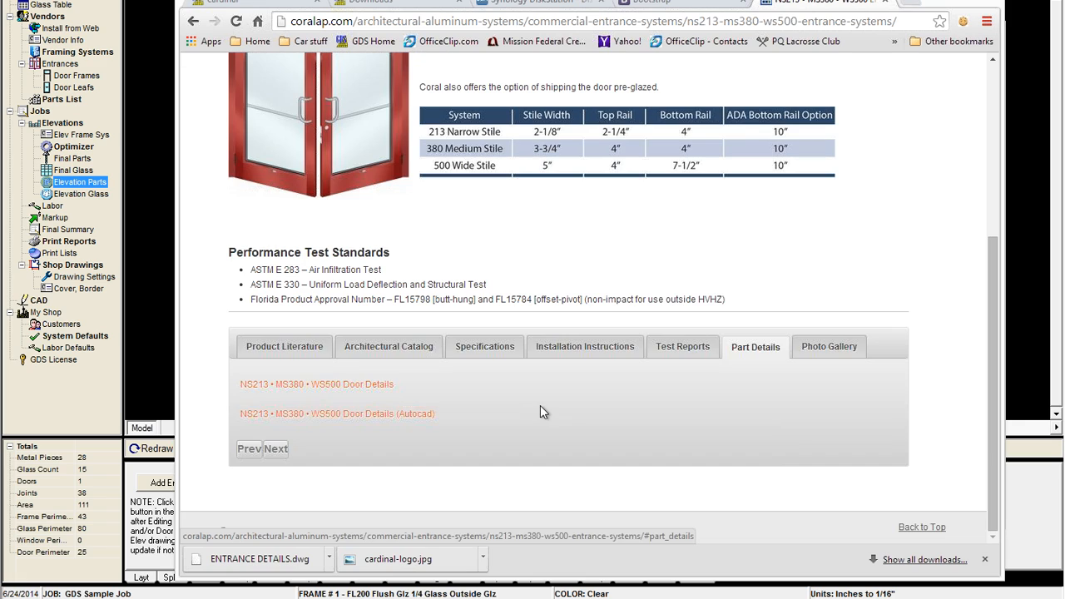
{"action": "left_click", "coordinate": [323, 417]}
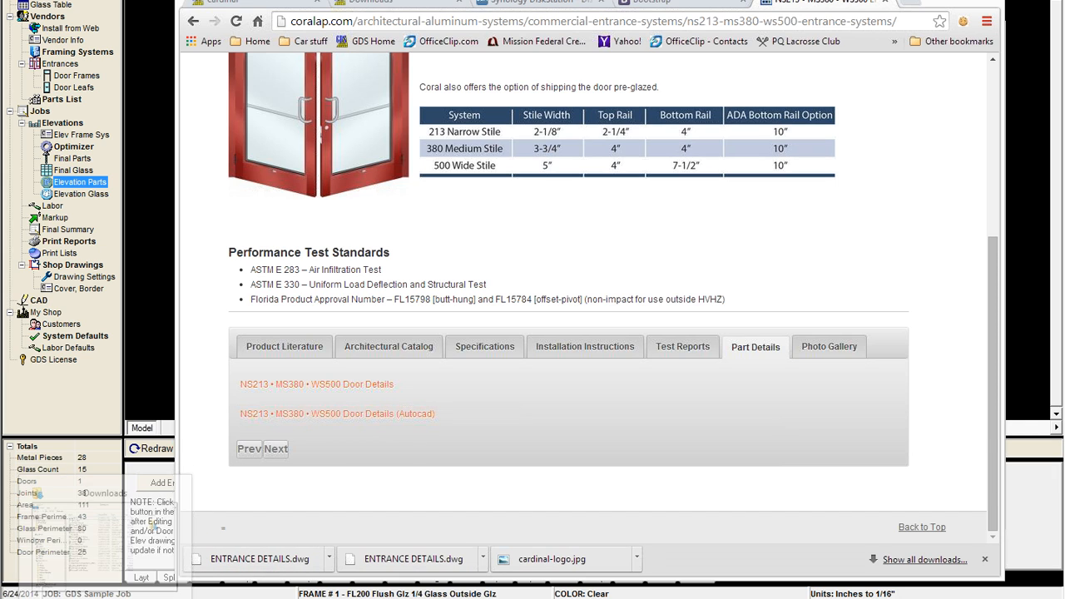
Step: Switch to the Downloads folder in File Explorer, sort it by newest modification date, and cut ENTRANCE DETAILS.dwg
{"action": "left_click", "coordinate": [105, 596]}
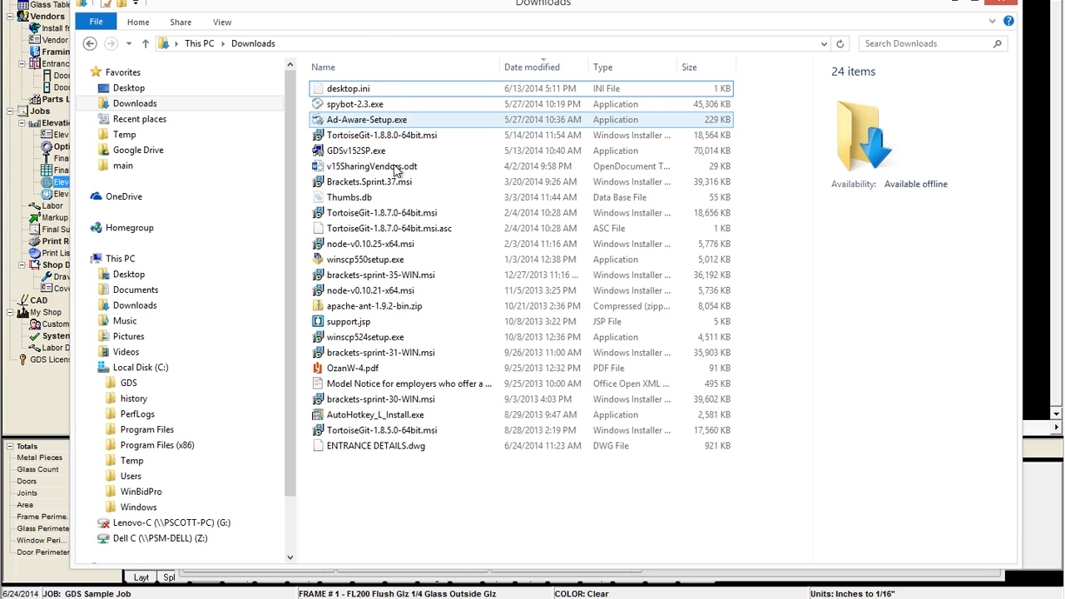
{"action": "left_click", "coordinate": [529, 70]}
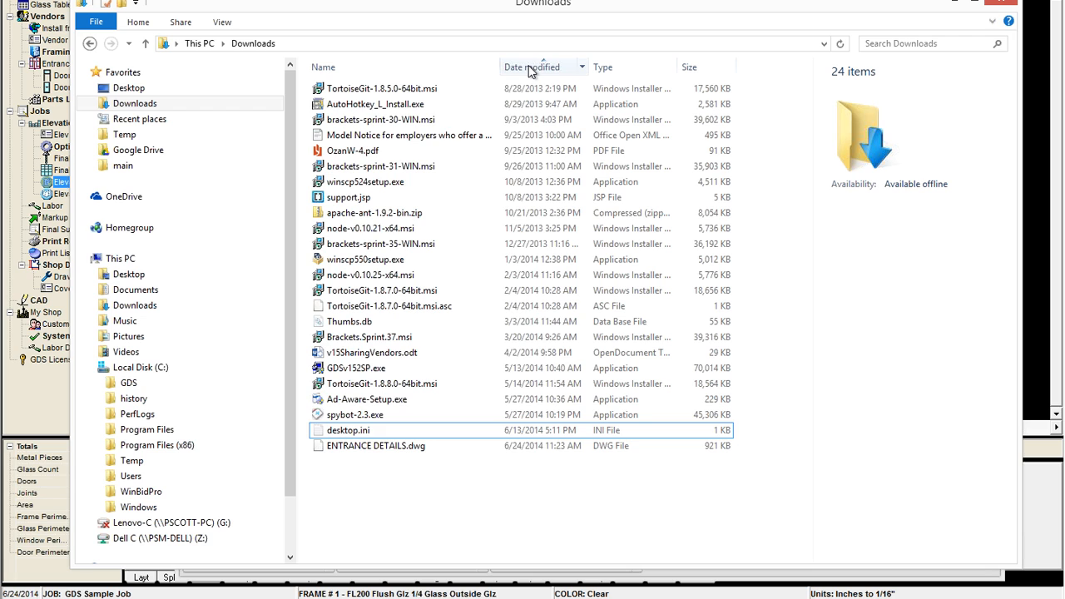
{"action": "left_click", "coordinate": [531, 70]}
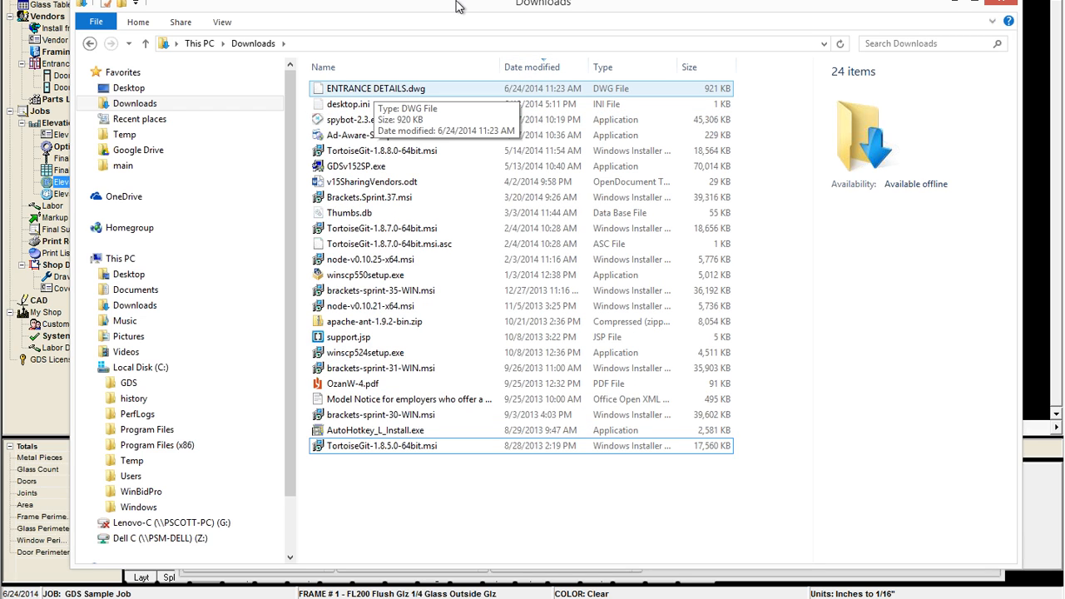
{"action": "mouse_move", "coordinate": [662, 16]}
{"action": "left_mouse_down"}
{"action": "mouse_move", "coordinate": [687, 103]}
{"action": "mouse_move", "coordinate": [666, 13]}
{"action": "left_mouse_up"}
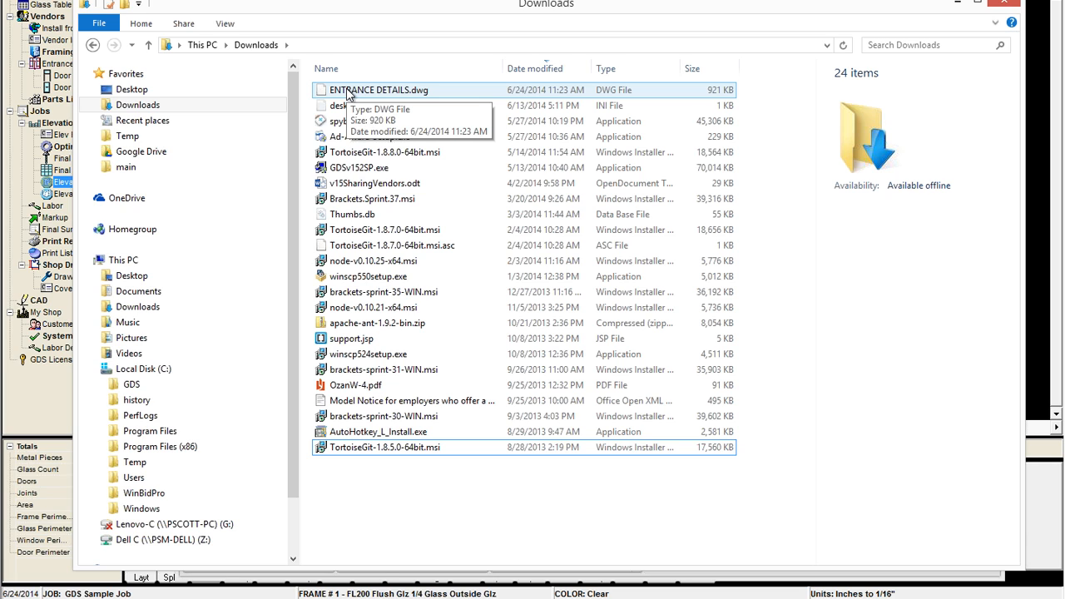
{"action": "right_click", "coordinate": [348, 89]}
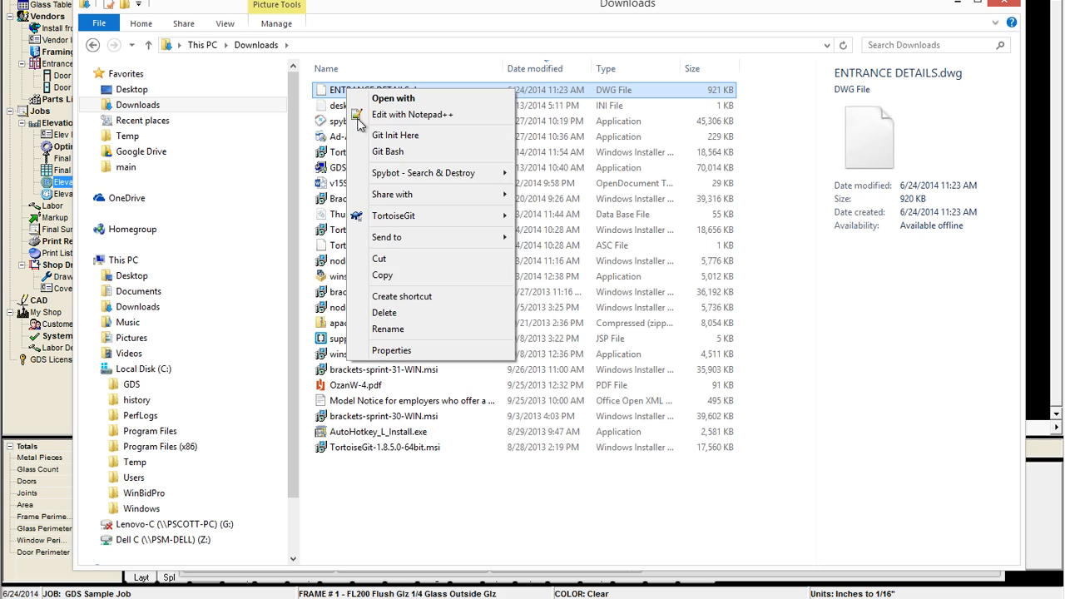
{"action": "left_click", "coordinate": [388, 260]}
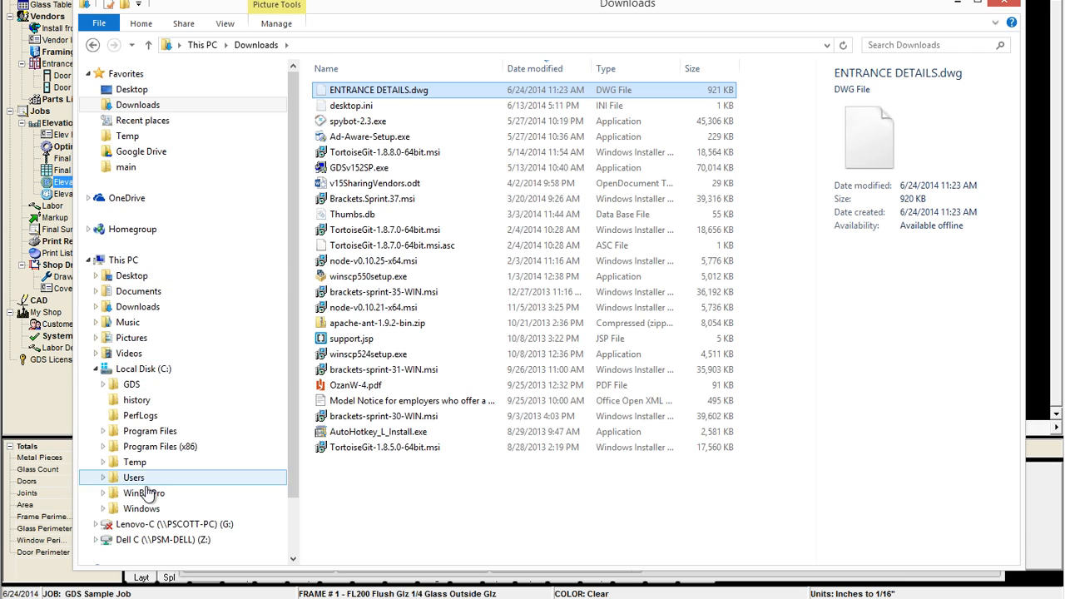
Step: Paste ENTRANCE DETAILS.dwg into the Vendor Details folder of Coral Architectural Products inside C:\WinBidPro, and return to the door frame parts
{"action": "left_click", "coordinate": [145, 493]}
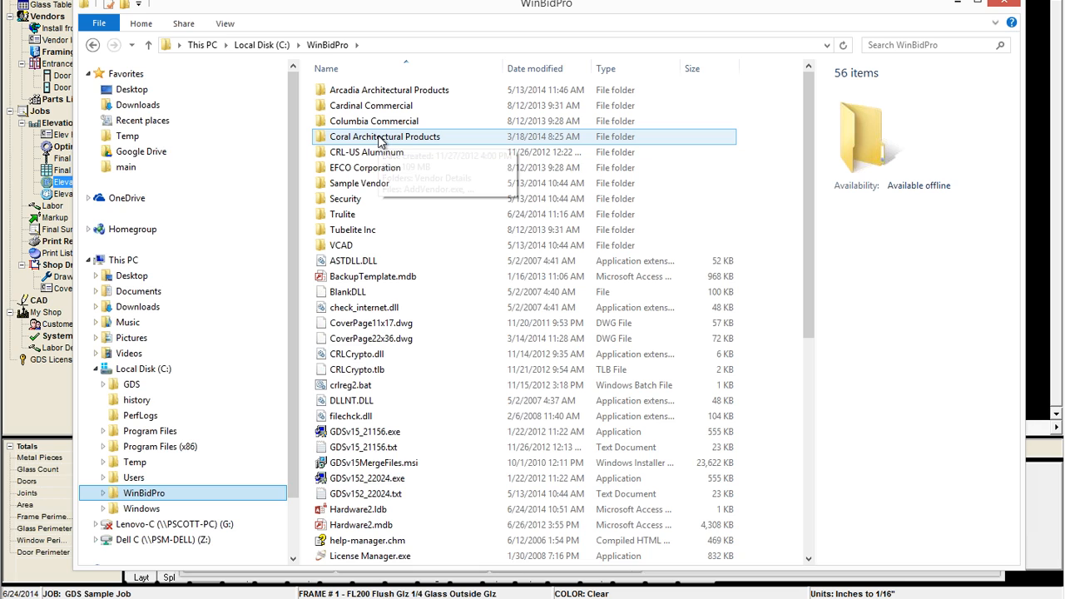
{"action": "double_click", "coordinate": [380, 141]}
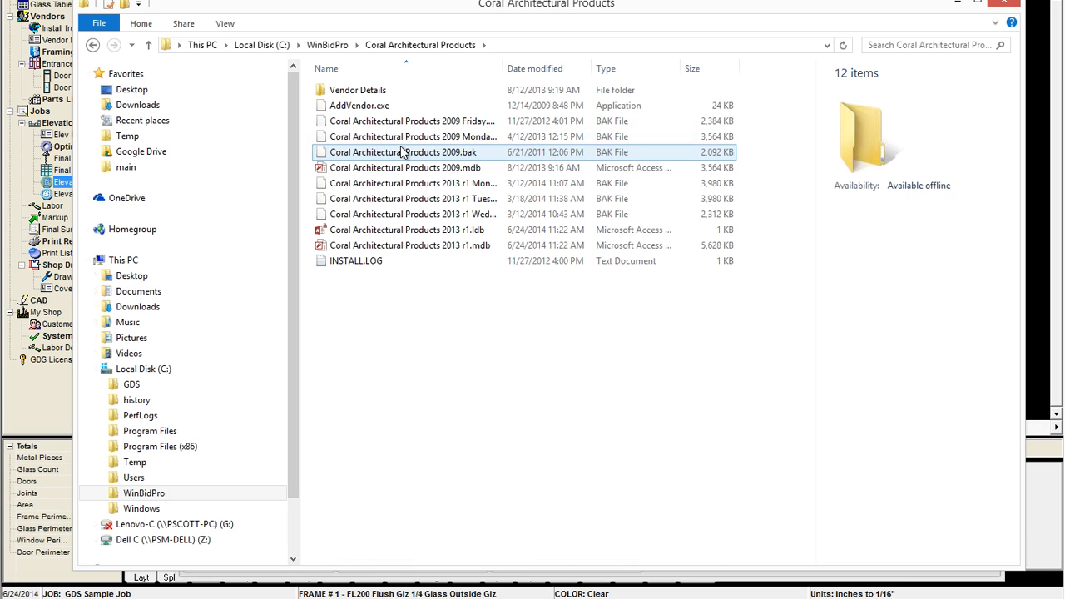
{"action": "double_click", "coordinate": [352, 94]}
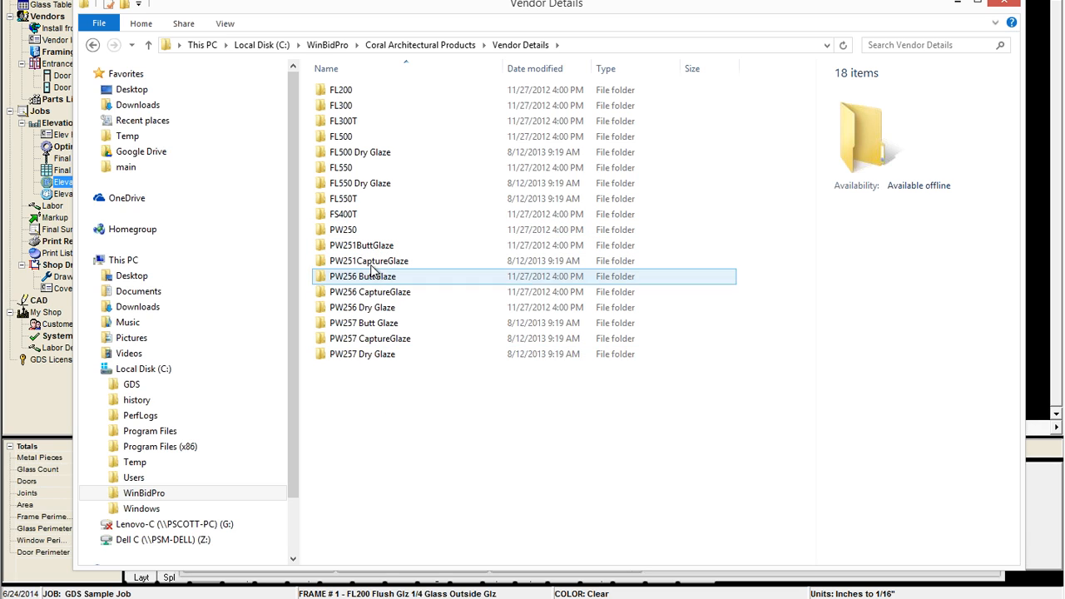
{"action": "right_click", "coordinate": [361, 386]}
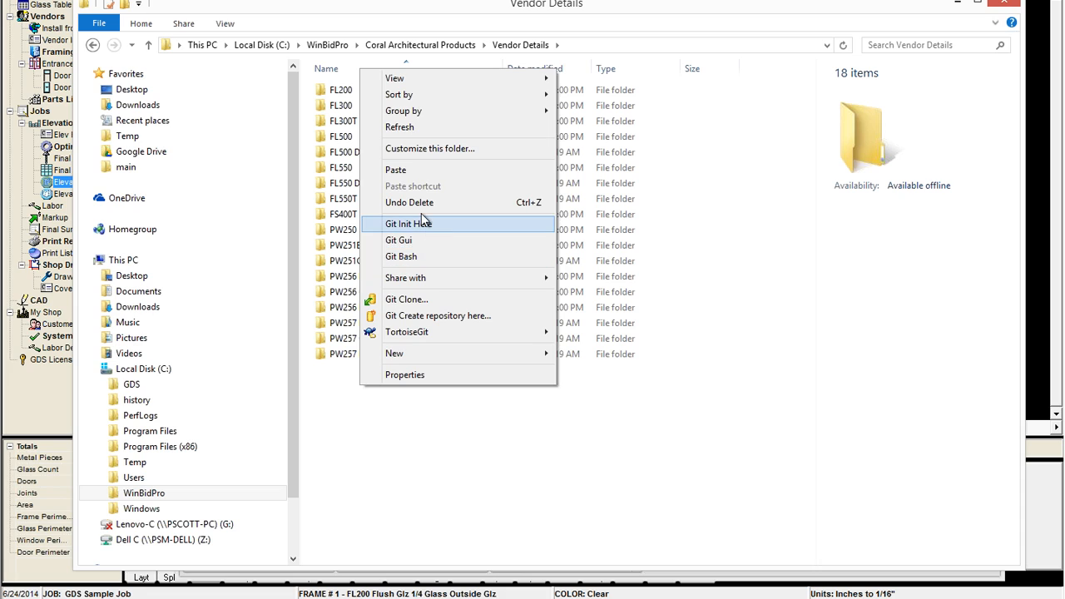
{"action": "left_click", "coordinate": [414, 171]}
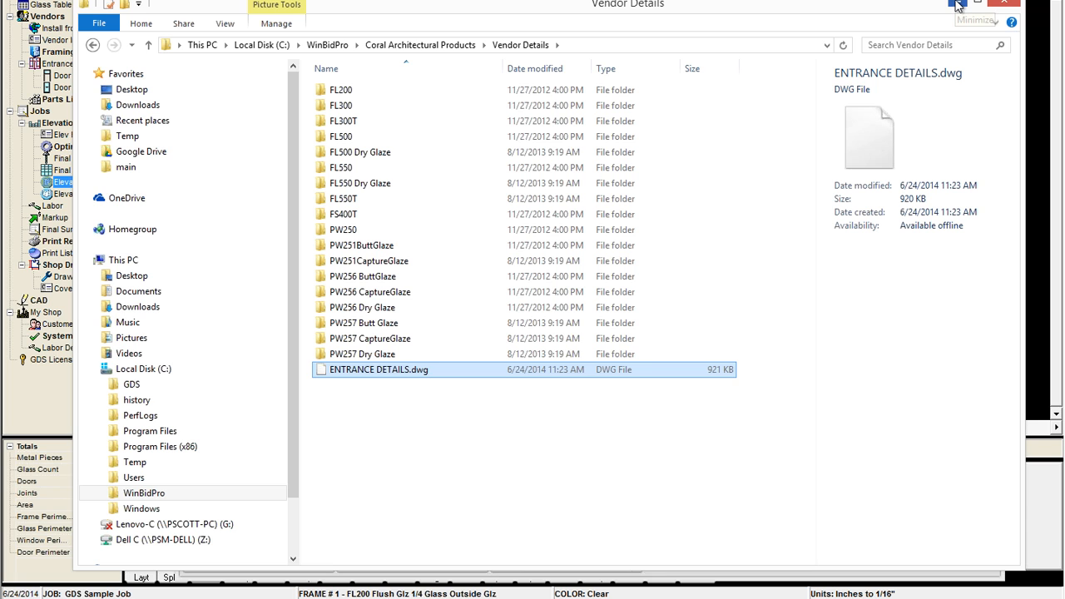
{"action": "left_click", "coordinate": [959, 7]}
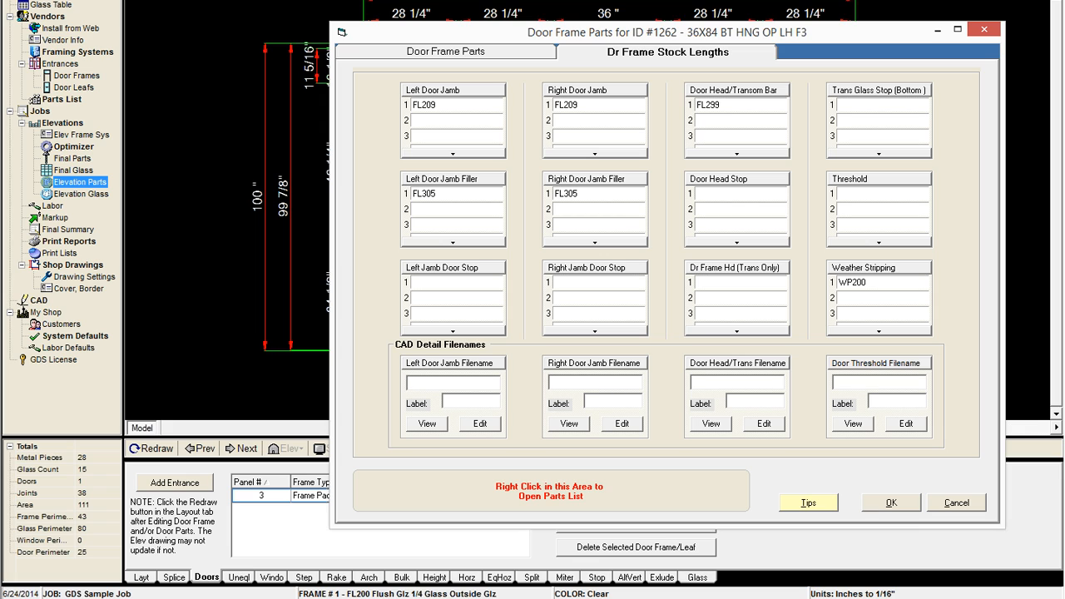
Step: Assign ENTRANCE DETAILS.dwg as the left door jamb's CAD detail and label it 20
{"action": "left_click", "coordinate": [424, 382]}
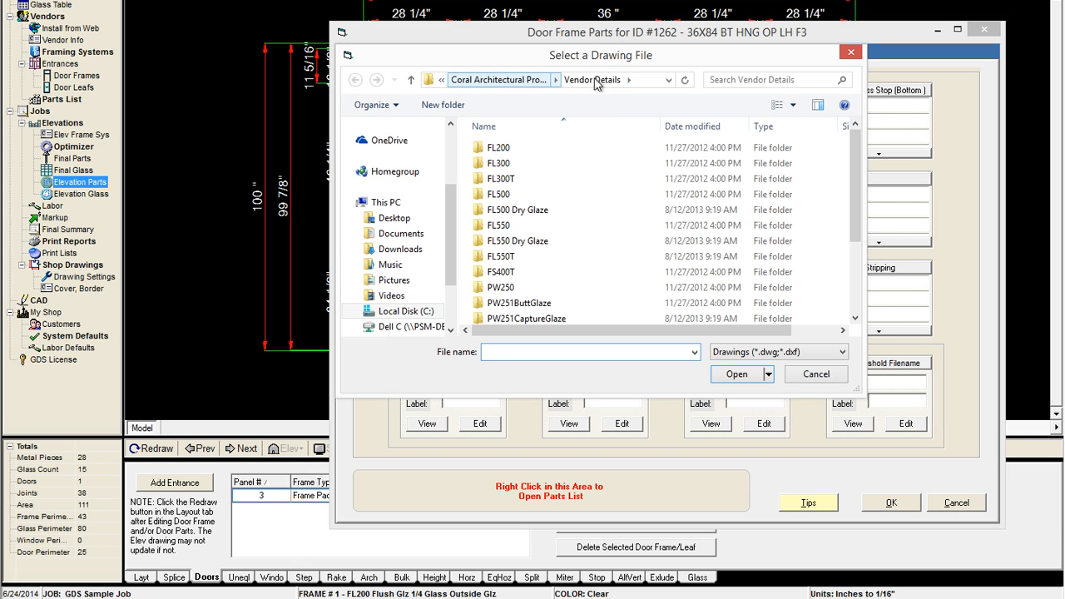
{"action": "left_click", "coordinate": [858, 264]}
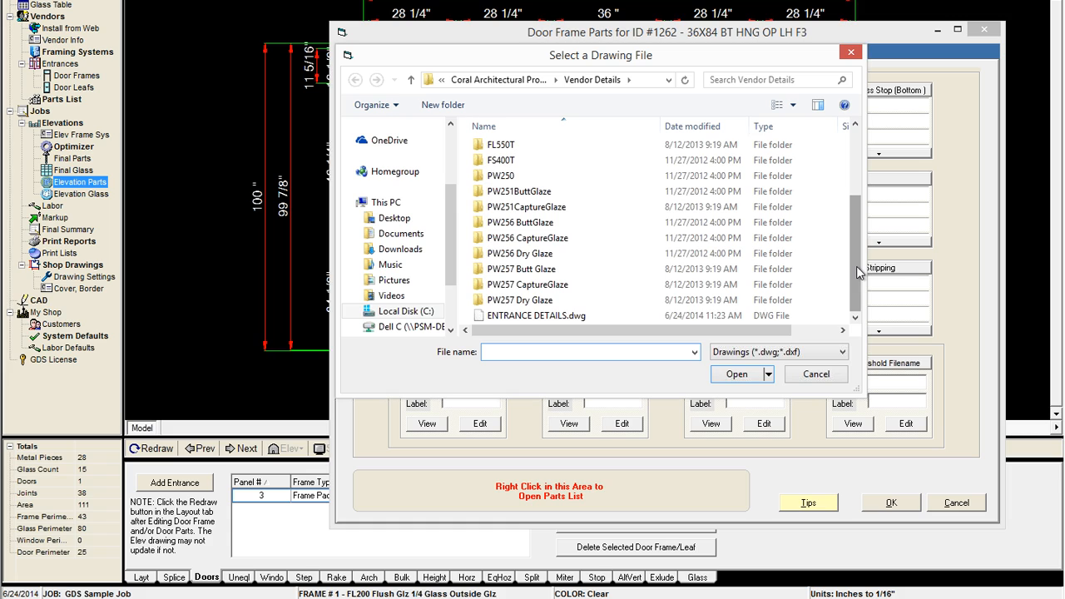
{"action": "left_click", "coordinate": [550, 317]}
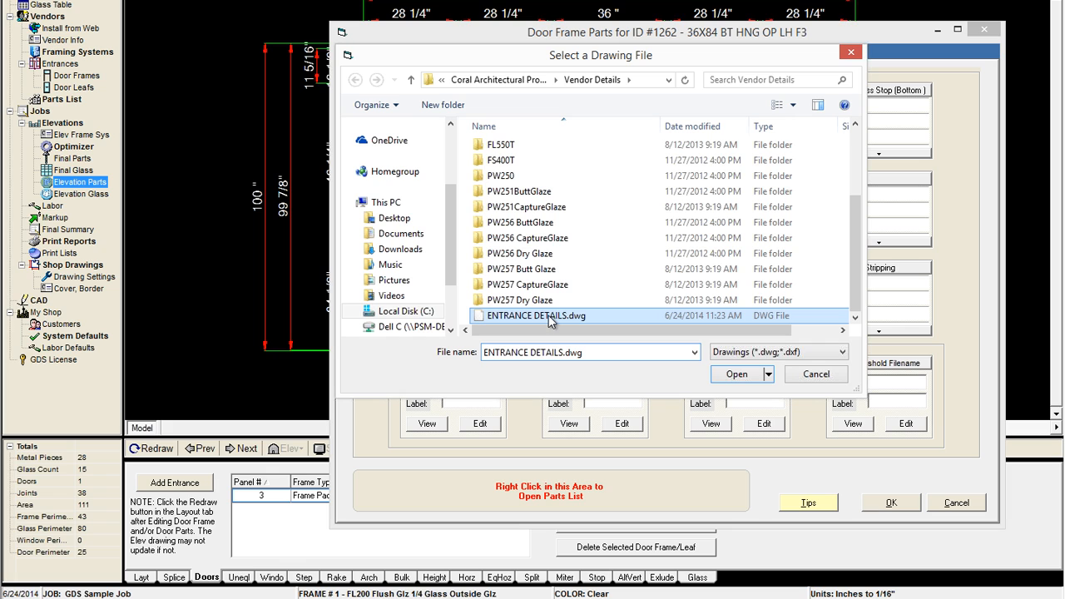
{"action": "left_click", "coordinate": [738, 374]}
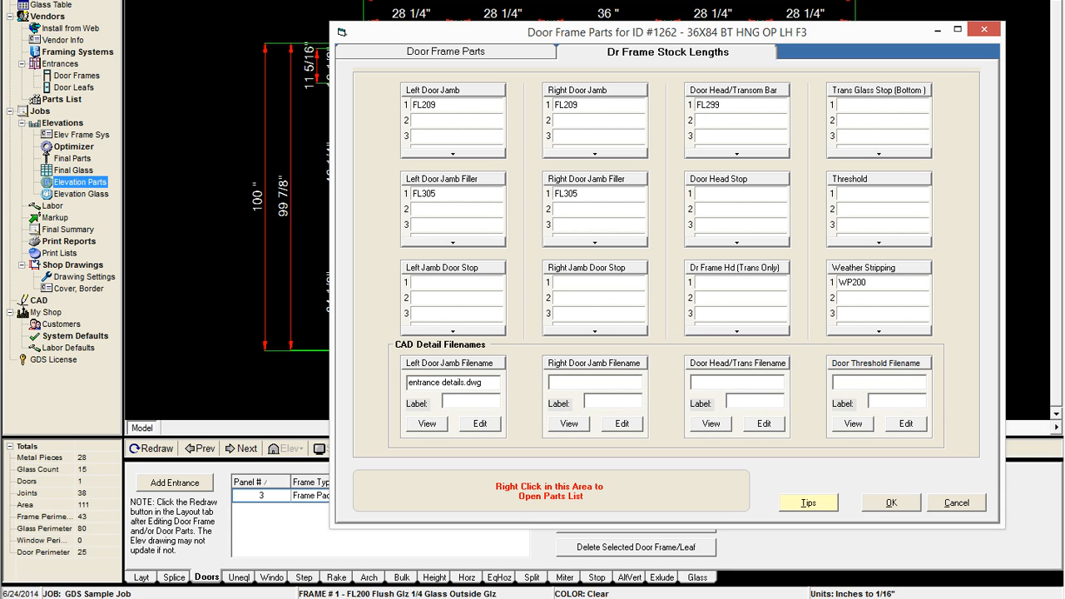
{"action": "left_click", "coordinate": [445, 400]}
{"action": "left_click_drag", "start_coordinate": [818, 32], "coordinate": [813, 76]}
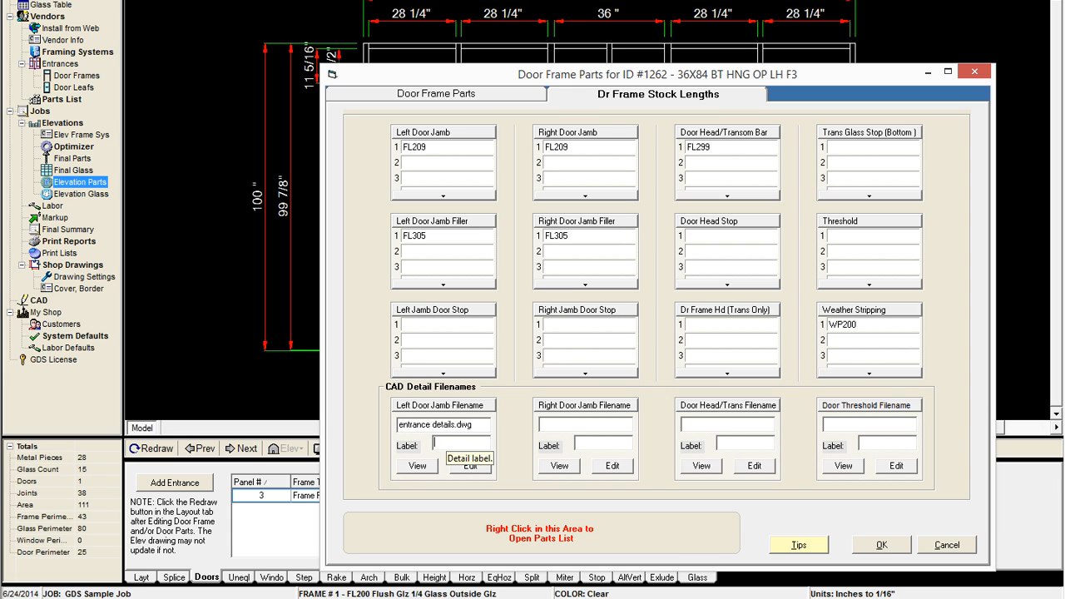
{"action": "type", "text": "20"}
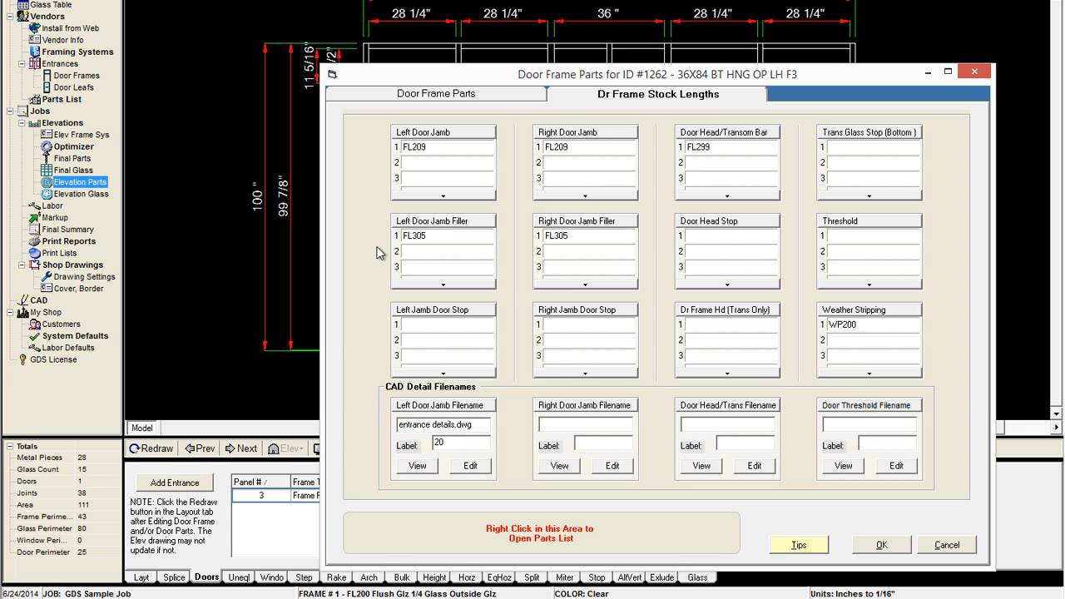
Step: Preview the left door jamb's detail drawing and examine its glazing, muntin and stile sections up close
{"action": "left_click", "coordinate": [418, 466]}
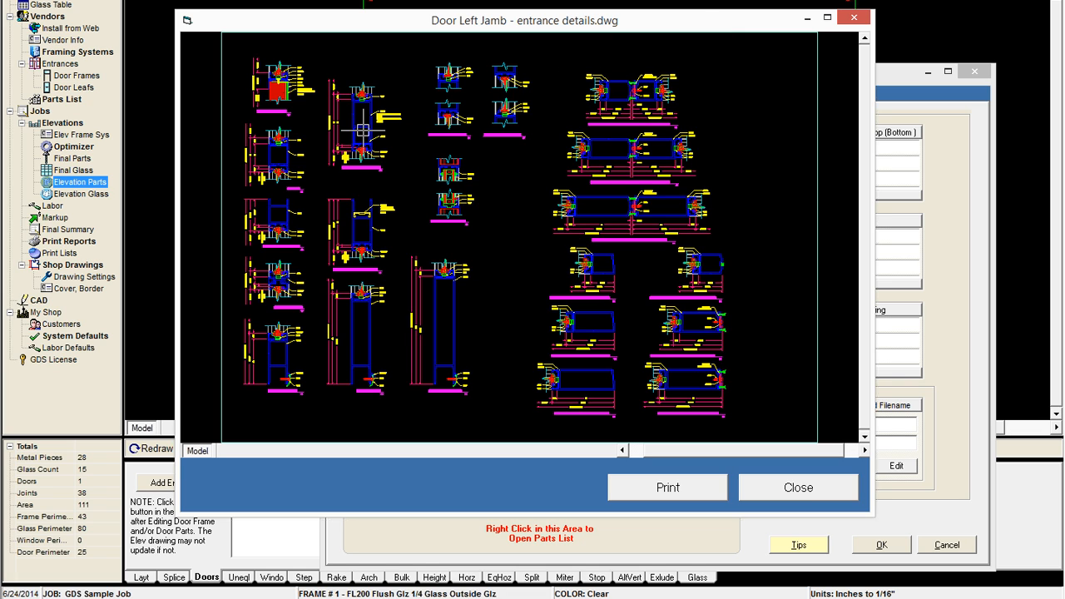
{"action": "scroll", "coordinate": [361, 108], "scroll_direction": "up", "scroll_amount": 5}
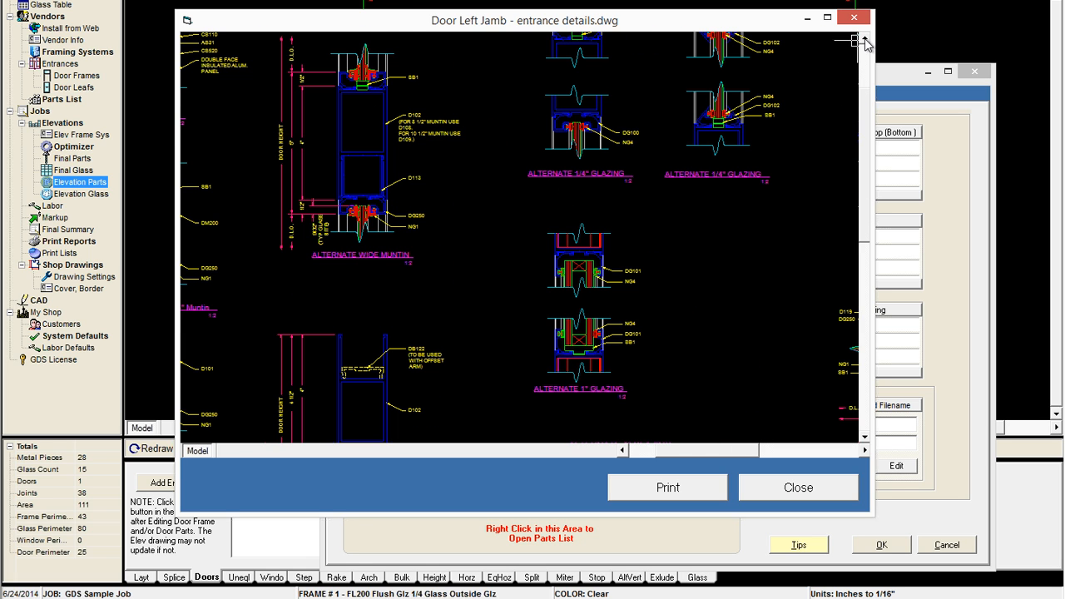
{"action": "left_click", "coordinate": [865, 40]}
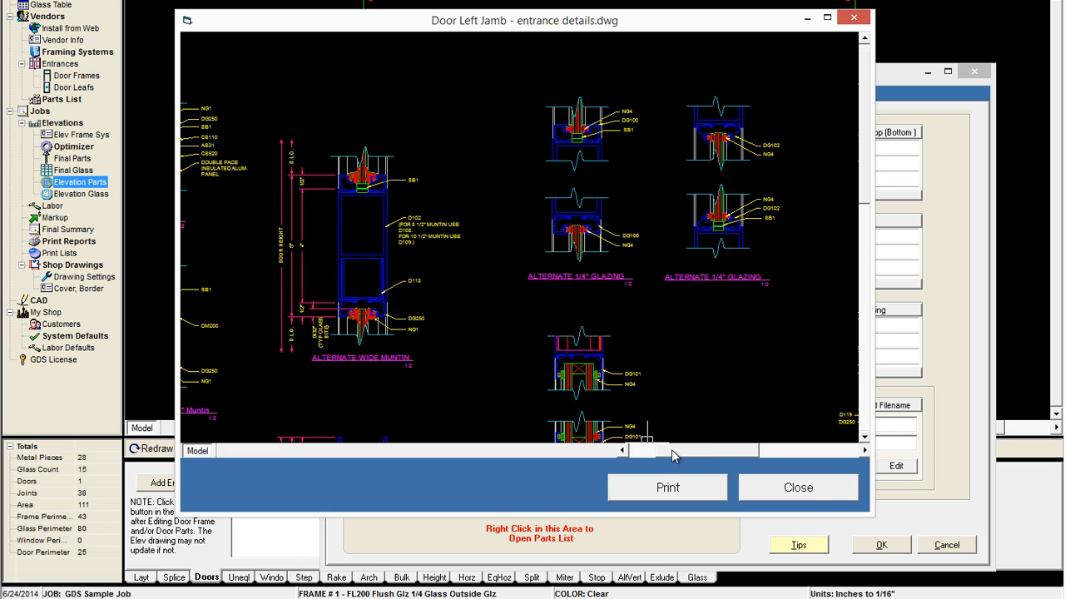
{"action": "left_click_drag", "start_coordinate": [672, 450], "coordinate": [650, 457]}
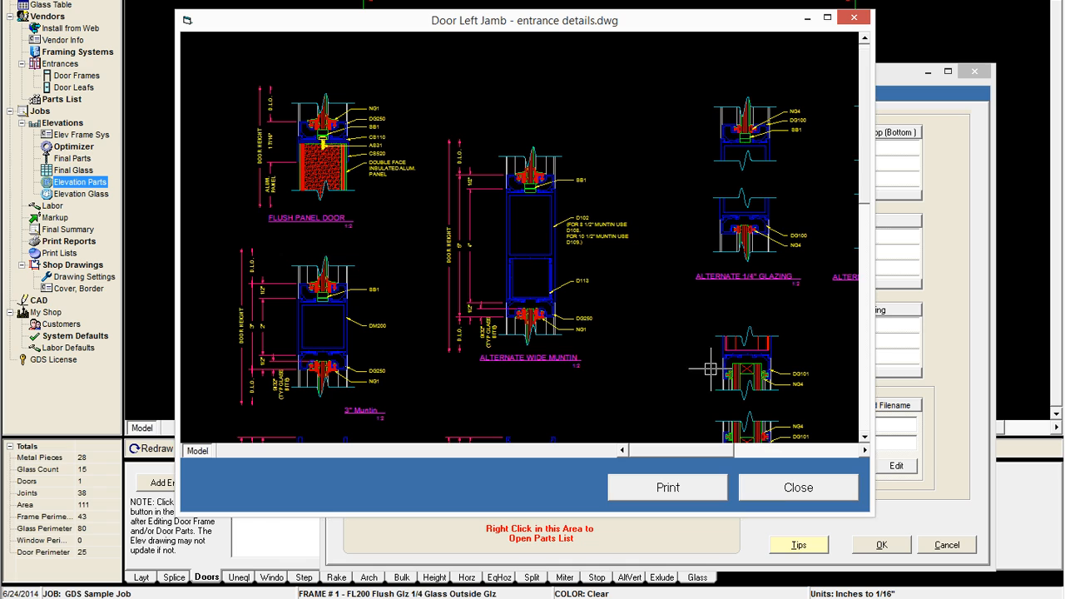
{"action": "left_click", "coordinate": [824, 451]}
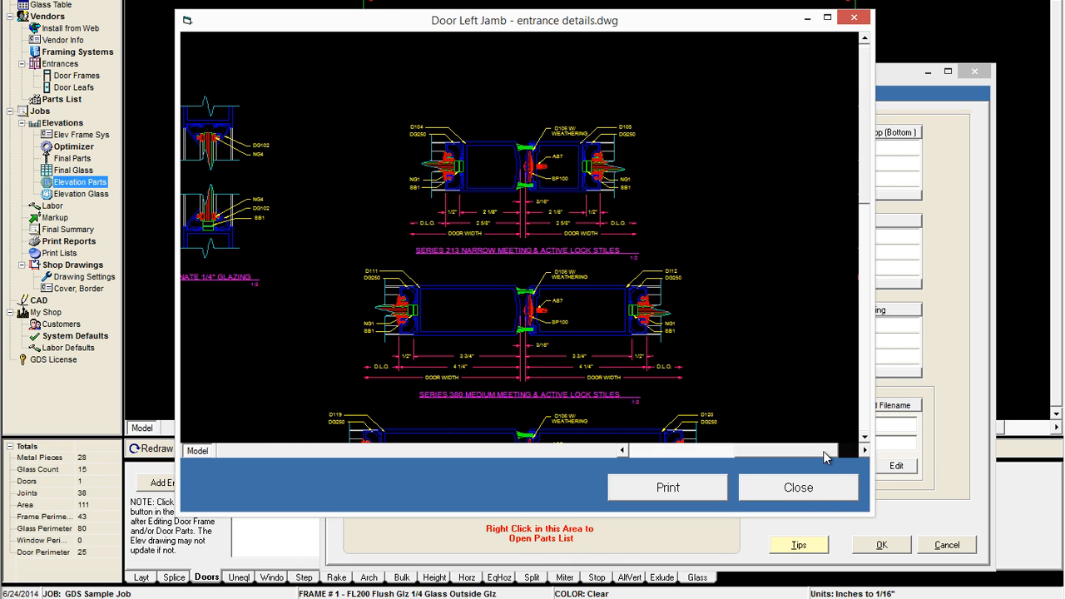
{"action": "left_click", "coordinate": [866, 423]}
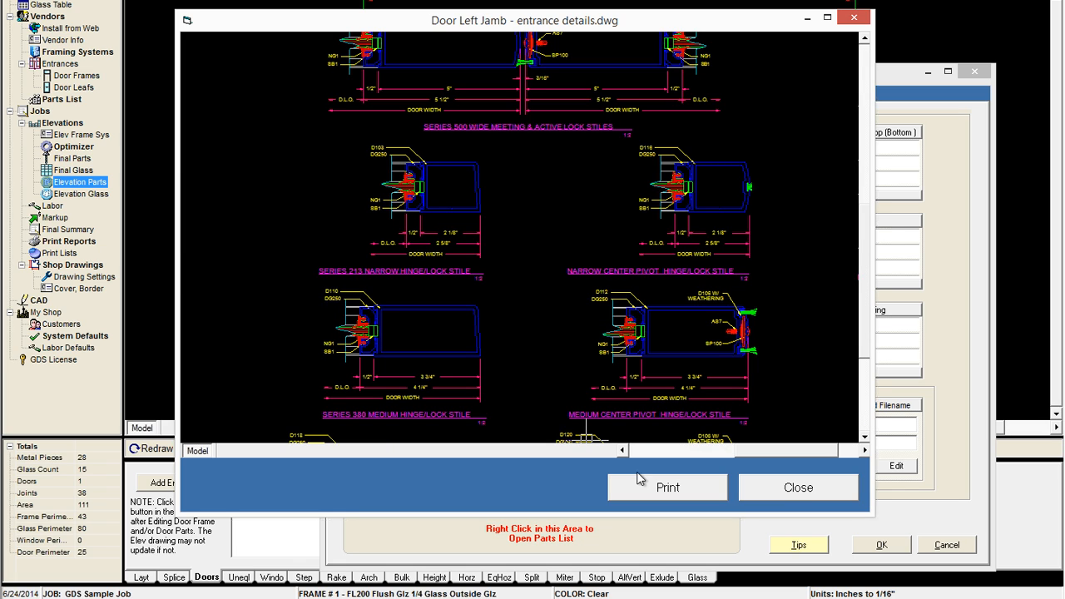
{"action": "left_click", "coordinate": [812, 492]}
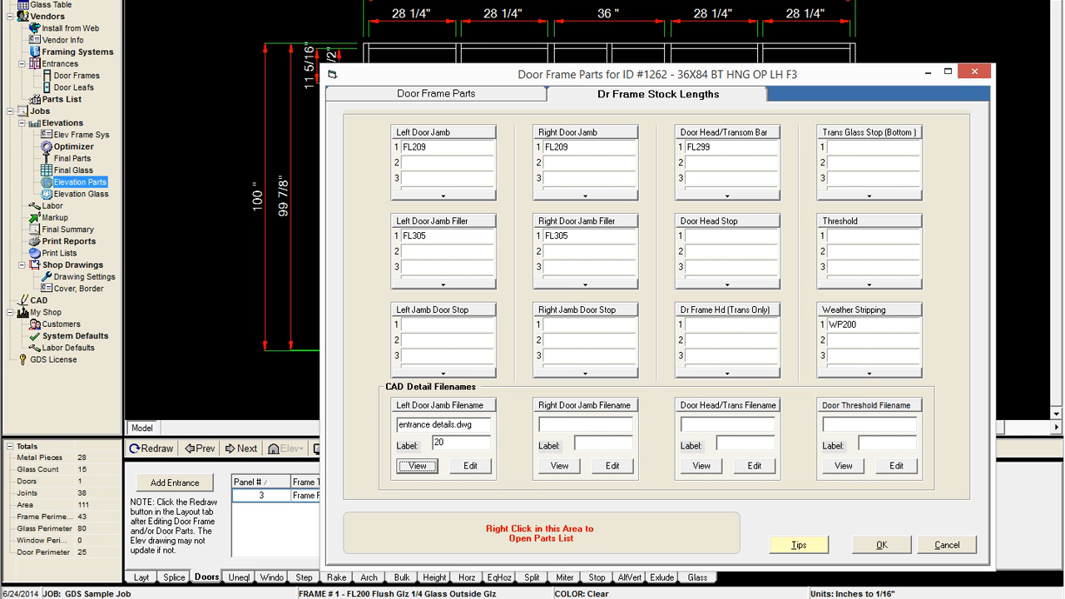
Step: Save panel 3's door frame parts and generate the job's shop drawings, advancing from the elevation to the details set
{"action": "left_click", "coordinate": [873, 546]}
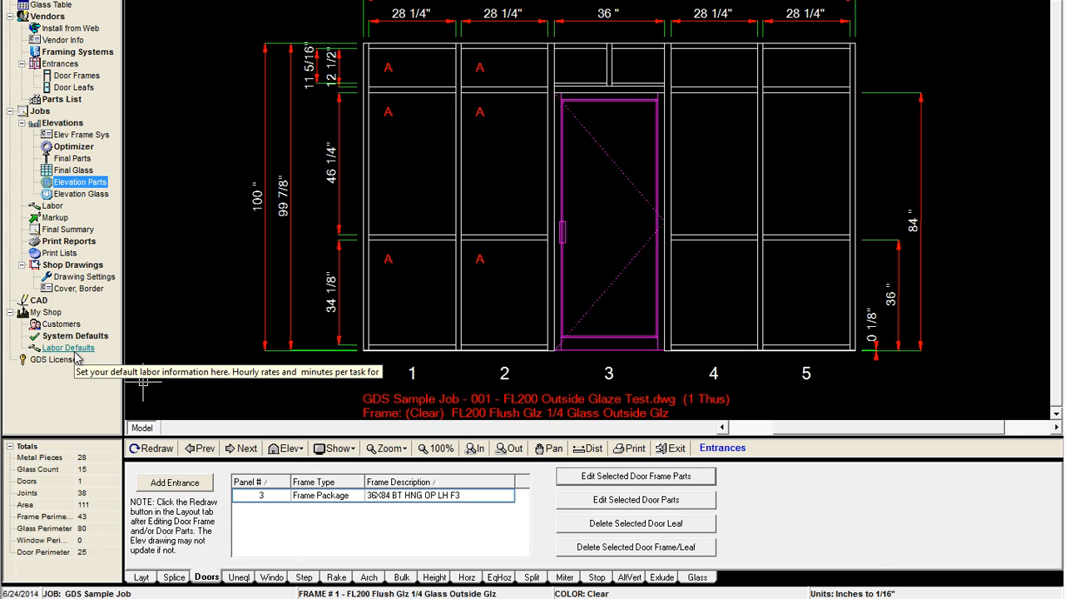
{"action": "left_click", "coordinate": [74, 265]}
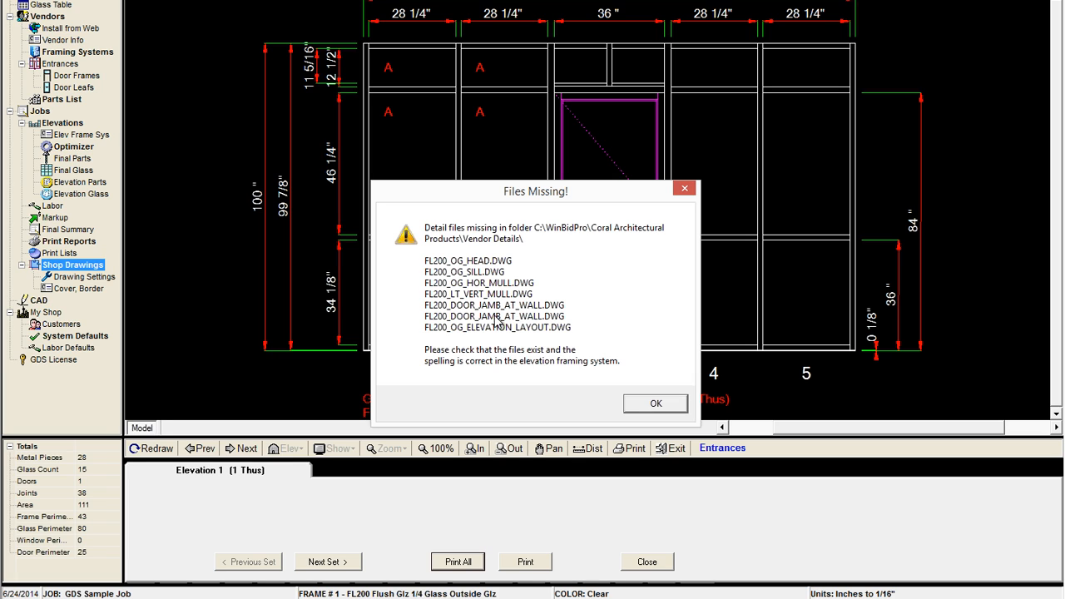
{"action": "left_click", "coordinate": [646, 403]}
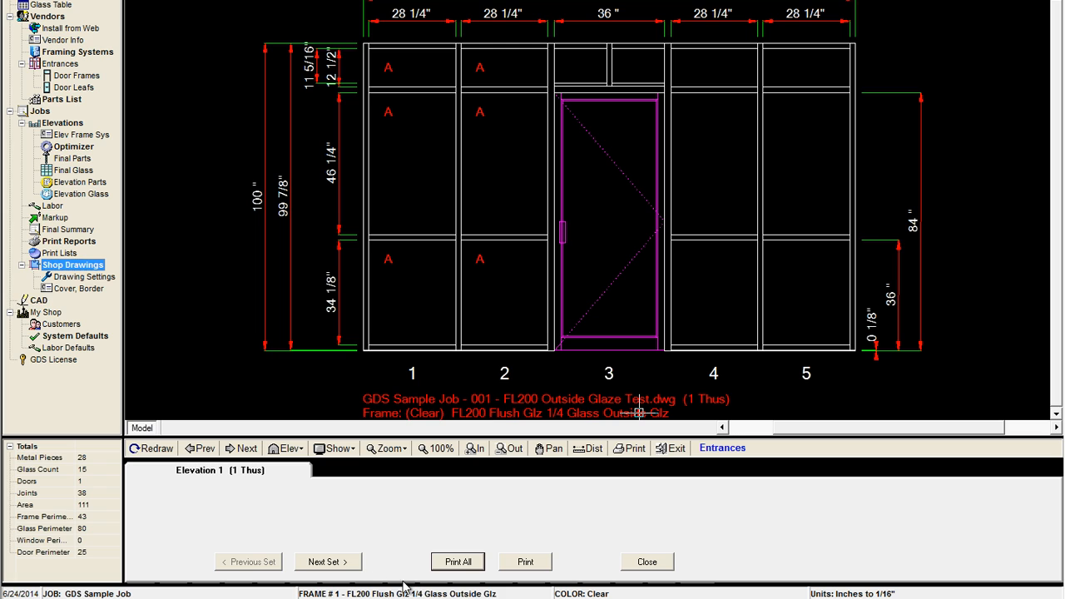
{"action": "left_click", "coordinate": [343, 566]}
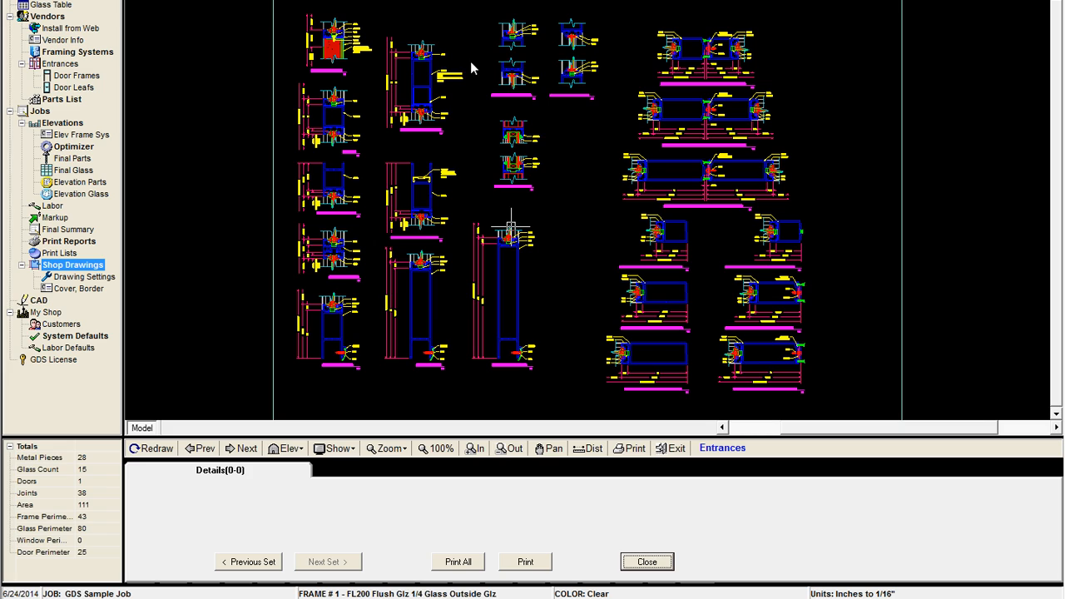
Step: Open the details sheet in VectorDraw CAD, look over its modify commands, and close both the CAD editor and the shop drawings
{"action": "left_click", "coordinate": [34, 304]}
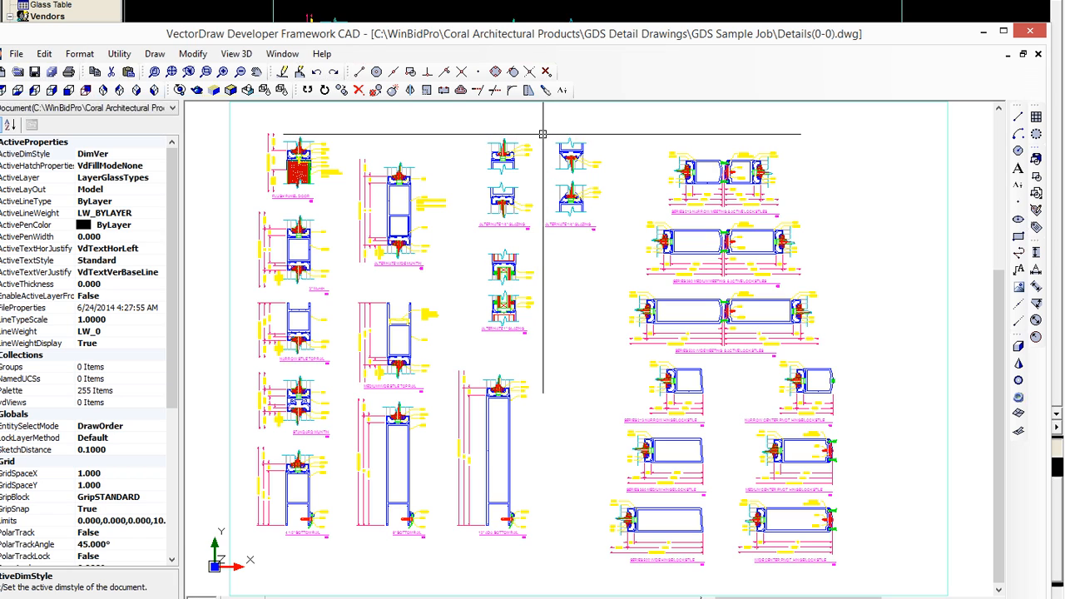
{"action": "mouse_move", "coordinate": [543, 133]}
{"action": "left_mouse_down"}
{"action": "mouse_move", "coordinate": [583, 181]}
{"action": "mouse_move", "coordinate": [590, 238]}
{"action": "mouse_move", "coordinate": [606, 238]}
{"action": "left_mouse_up"}
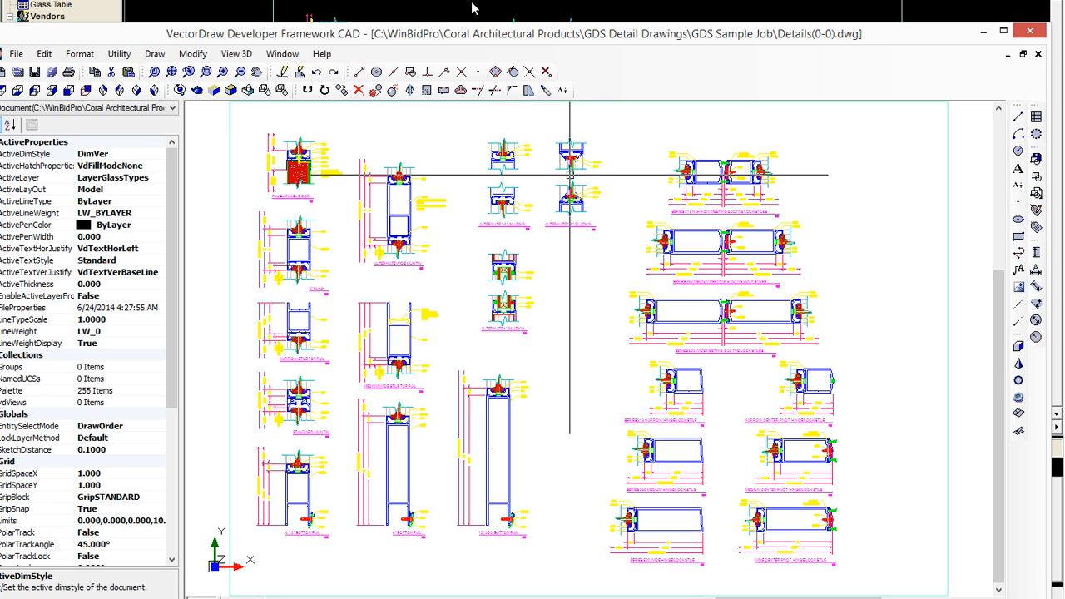
{"action": "left_click", "coordinate": [191, 55]}
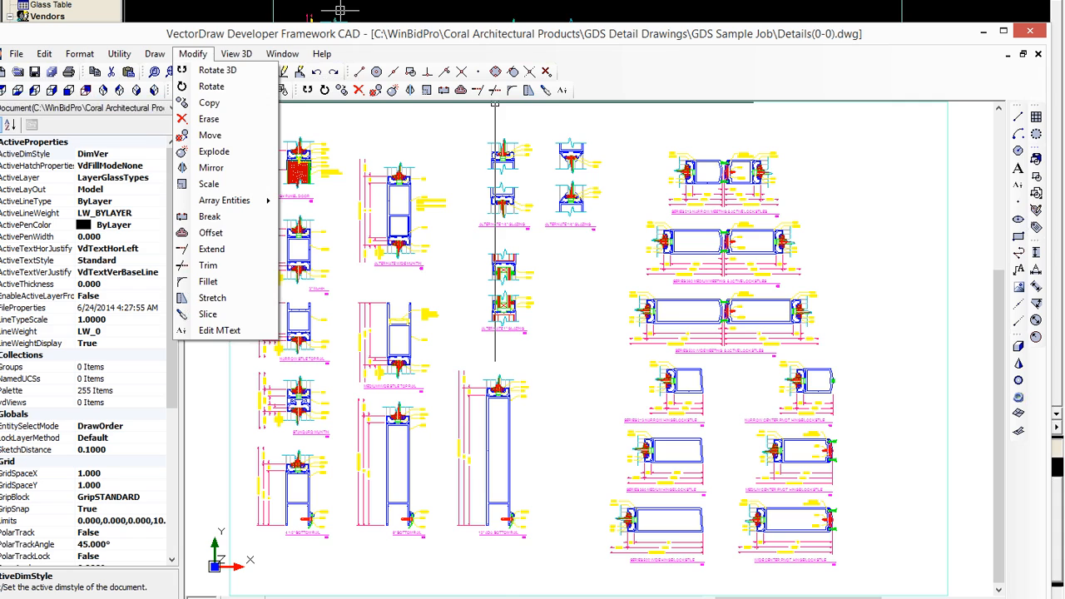
{"action": "key", "text": "Escape"}
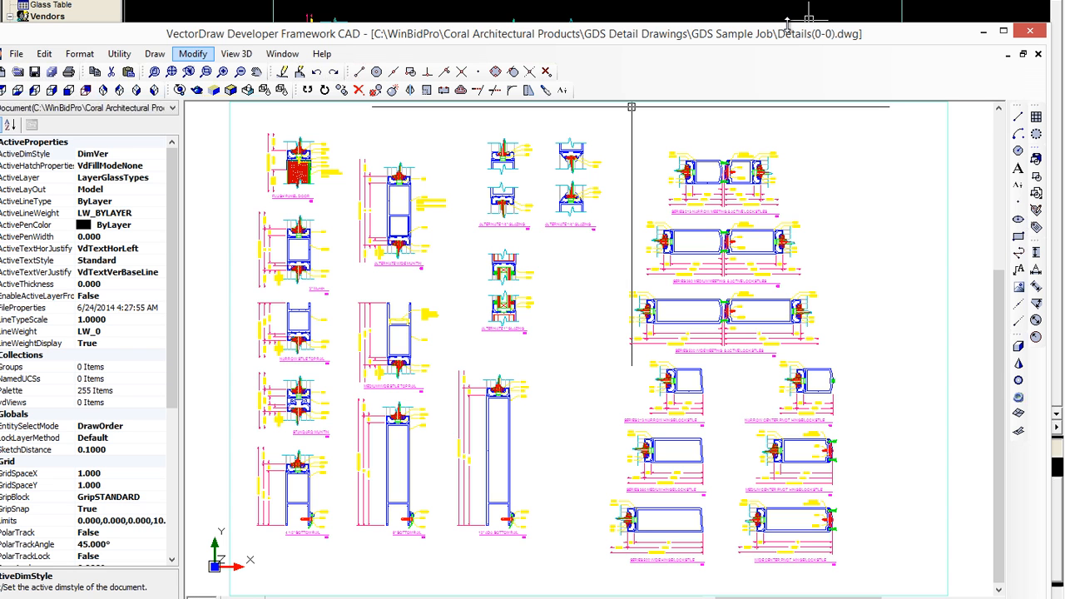
{"action": "left_click_drag", "start_coordinate": [793, 36], "coordinate": [792, 6]}
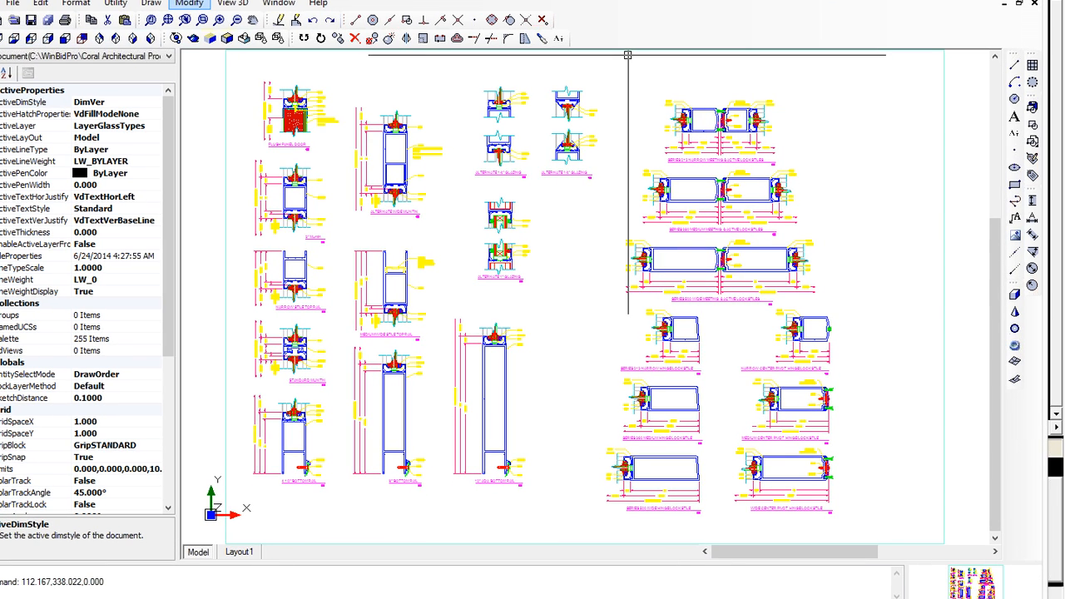
{"action": "left_click", "coordinate": [1033, 0]}
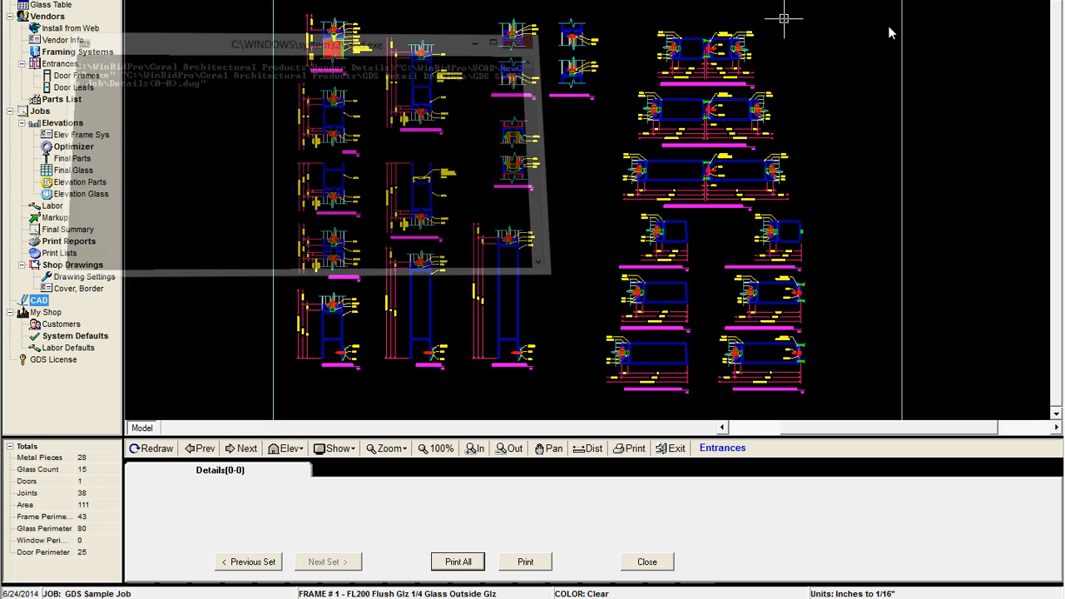
{"action": "left_click", "coordinate": [648, 562]}
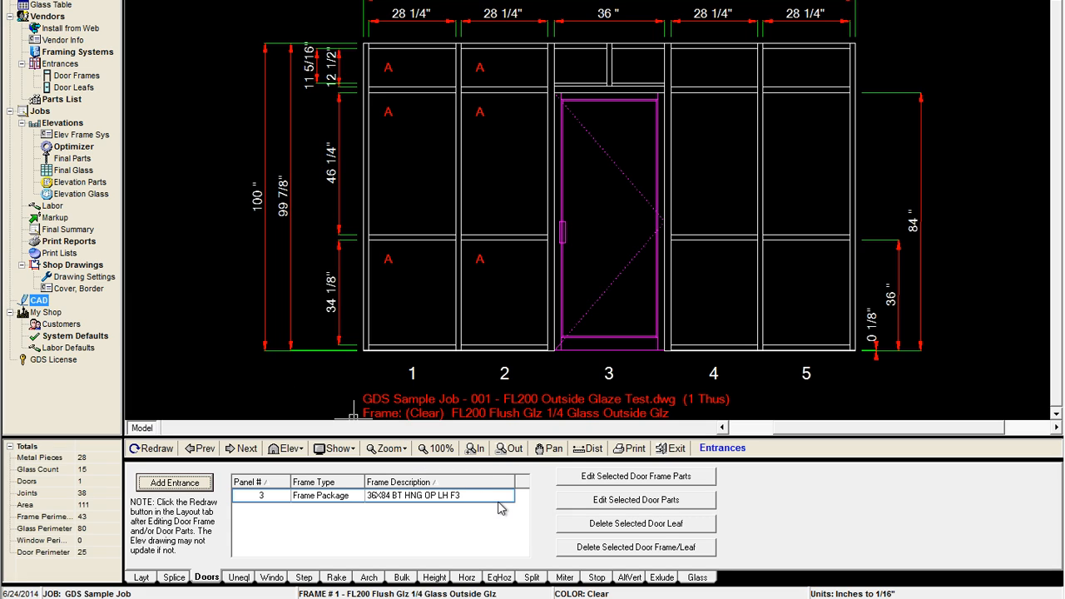
Step: Review the stock lengths and CAD detail filenames in panel 3's door frame parts
{"action": "left_click", "coordinate": [640, 482]}
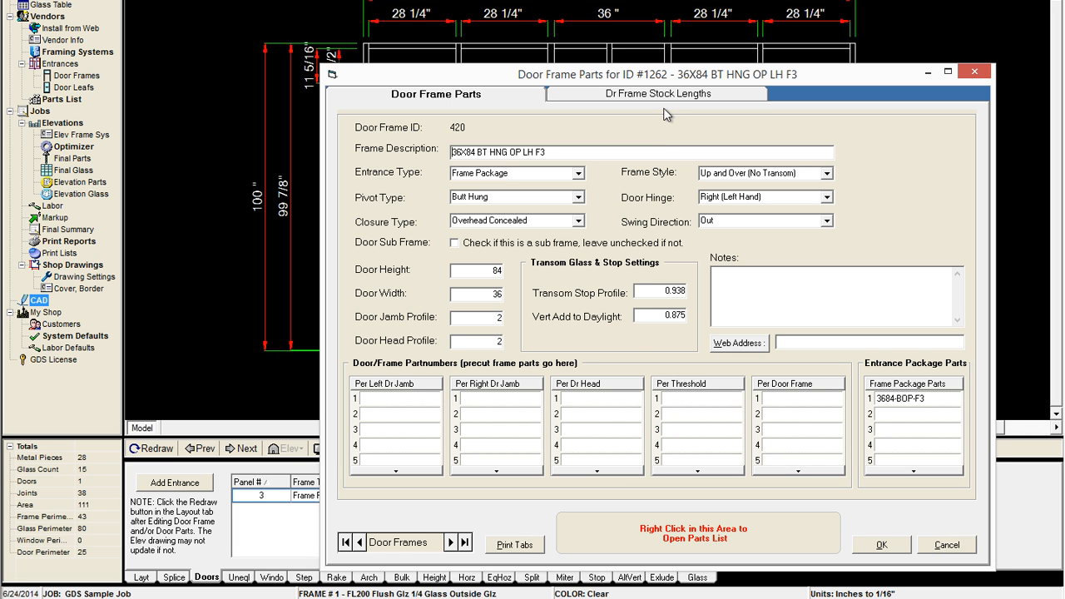
{"action": "left_click", "coordinate": [664, 94]}
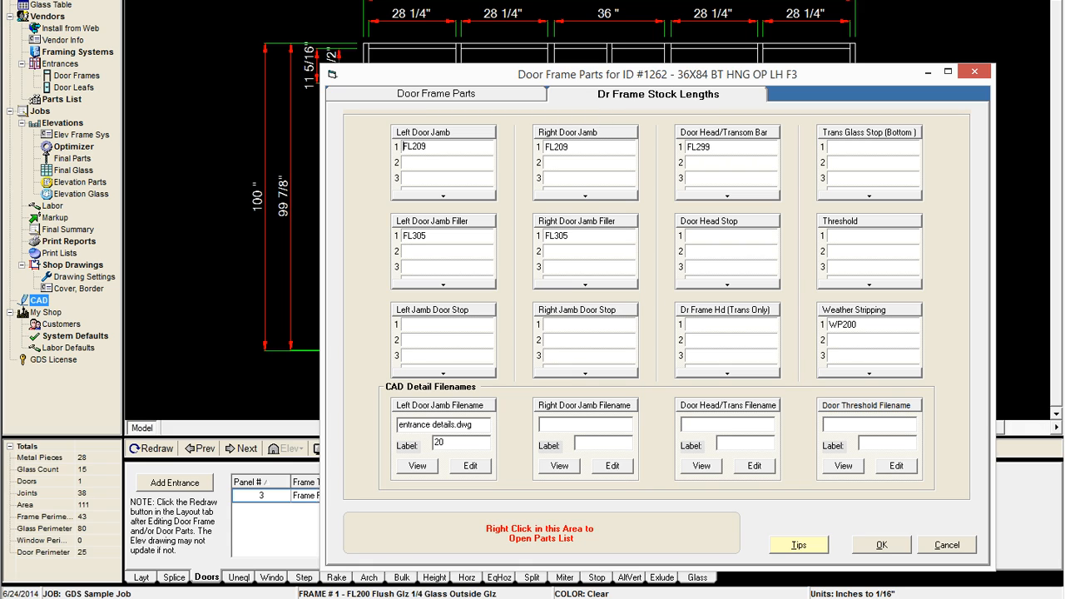
{"action": "left_click", "coordinate": [897, 550]}
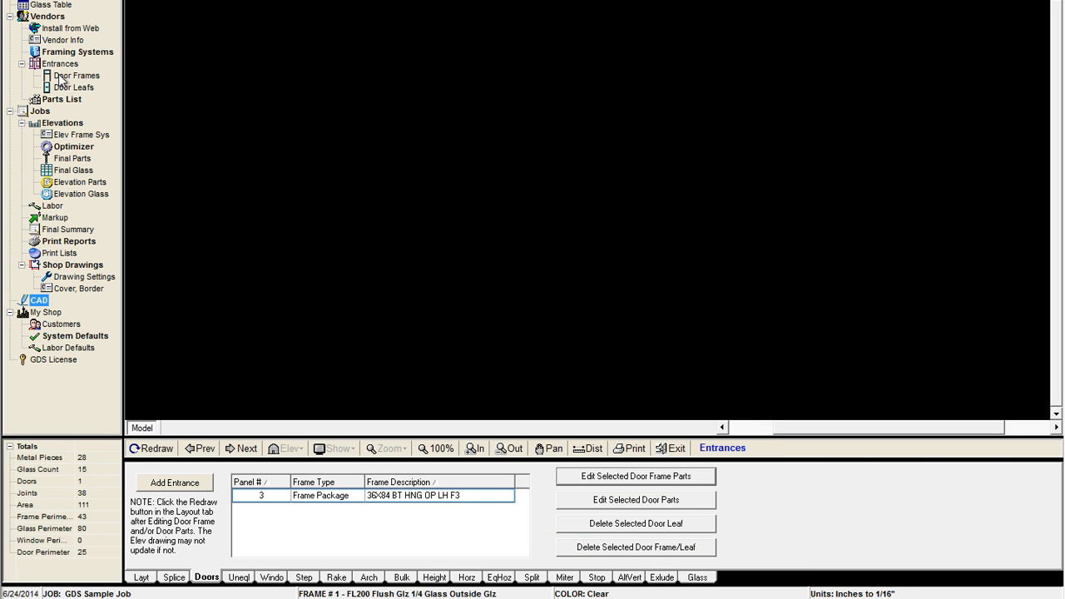
Step: Open the vendor's door frame 420 for editing and assign ENTRANCE DETAILS.dwg as its left door jamb CAD detail
{"action": "left_click", "coordinate": [74, 76]}
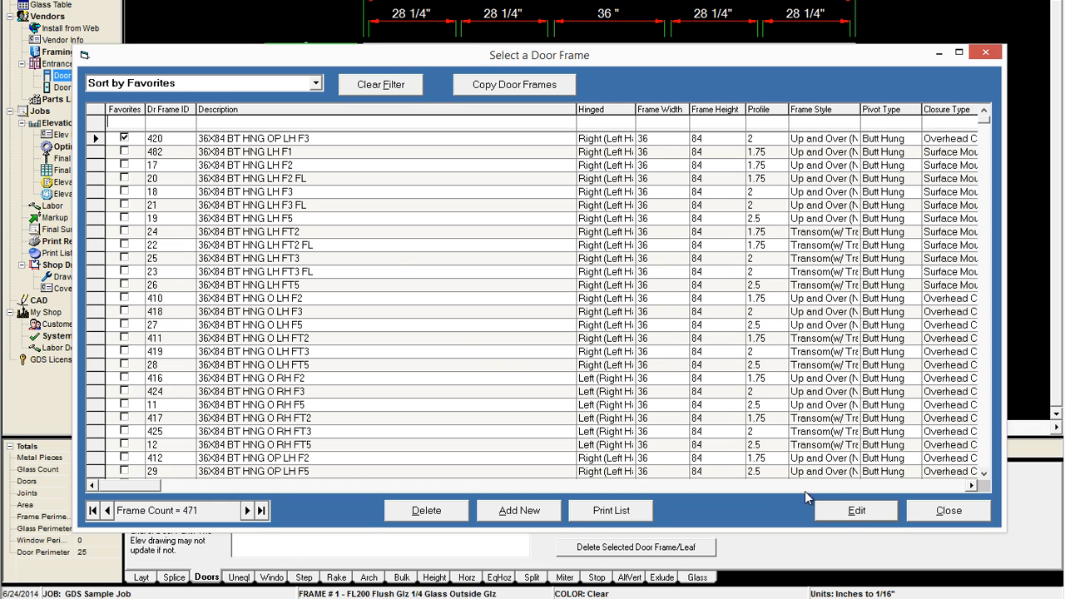
{"action": "left_click", "coordinate": [855, 511]}
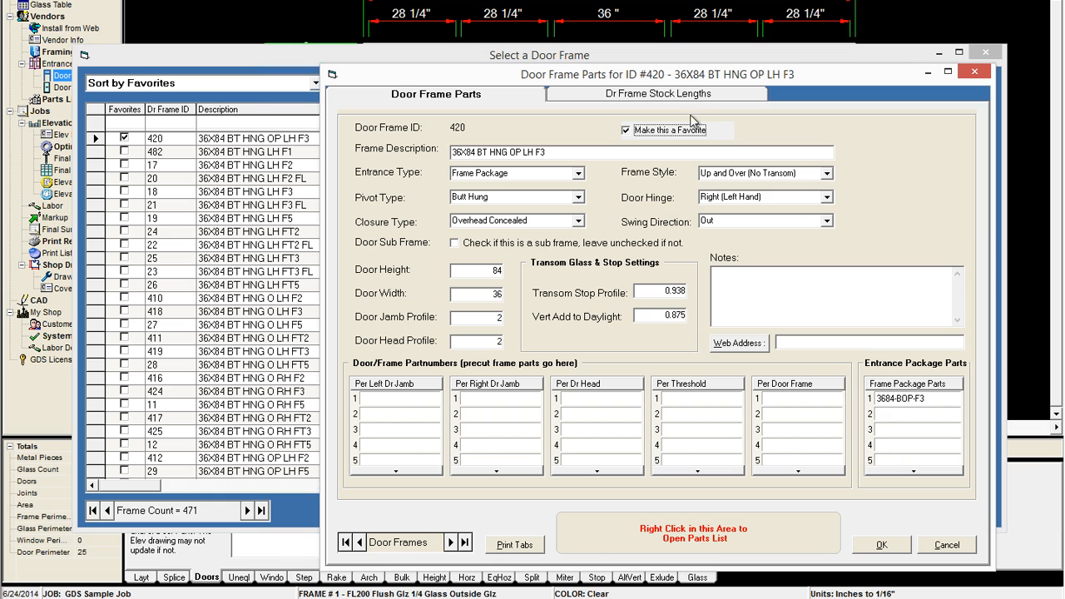
{"action": "left_click", "coordinate": [687, 98]}
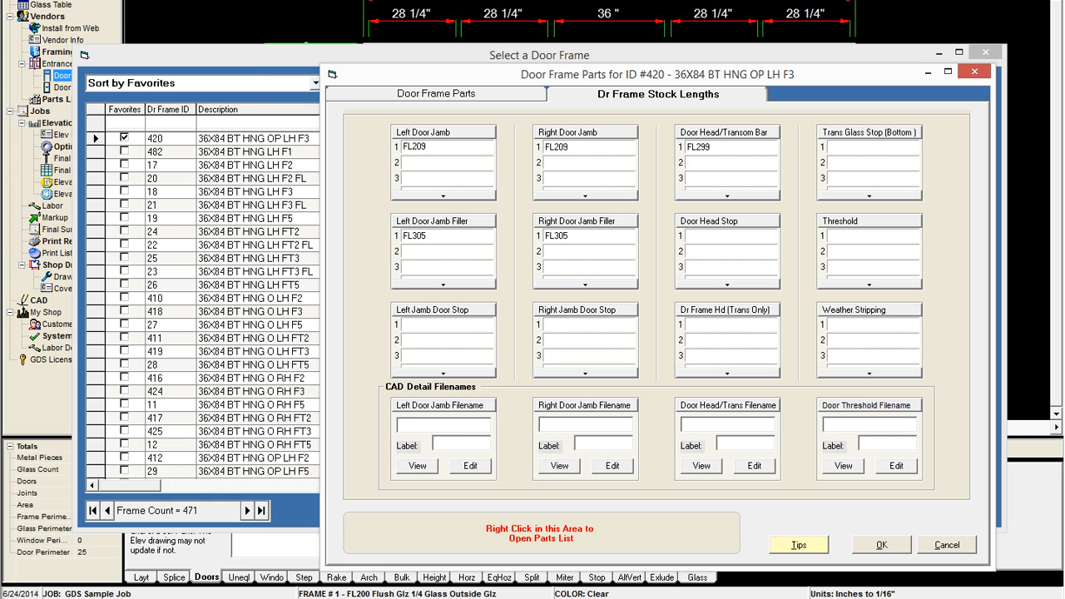
{"action": "double_click", "coordinate": [423, 427]}
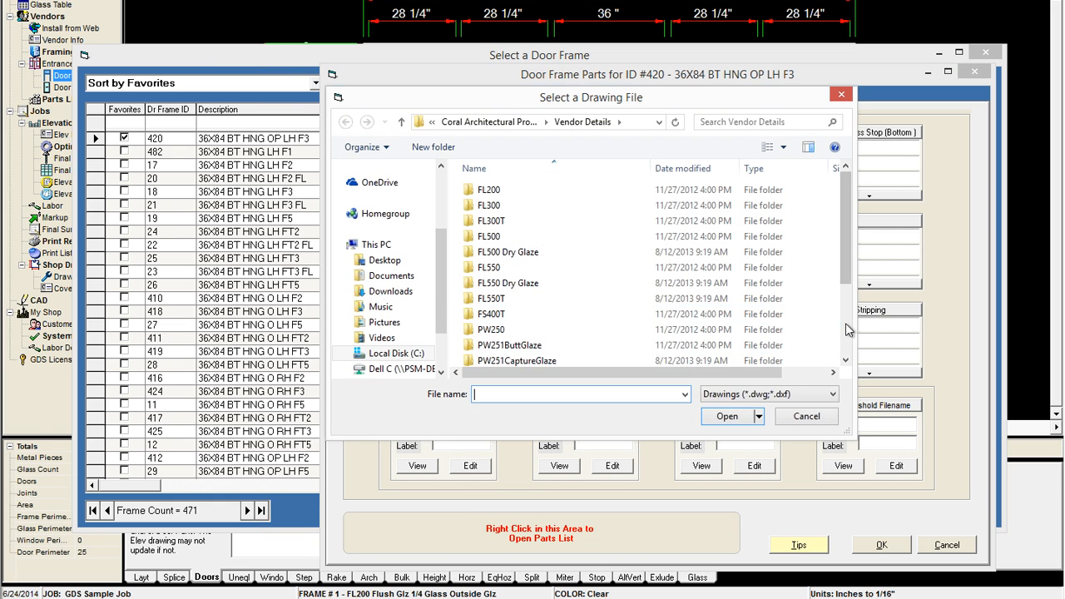
{"action": "scroll", "coordinate": [849, 330], "scroll_direction": "down", "scroll_amount": 3}
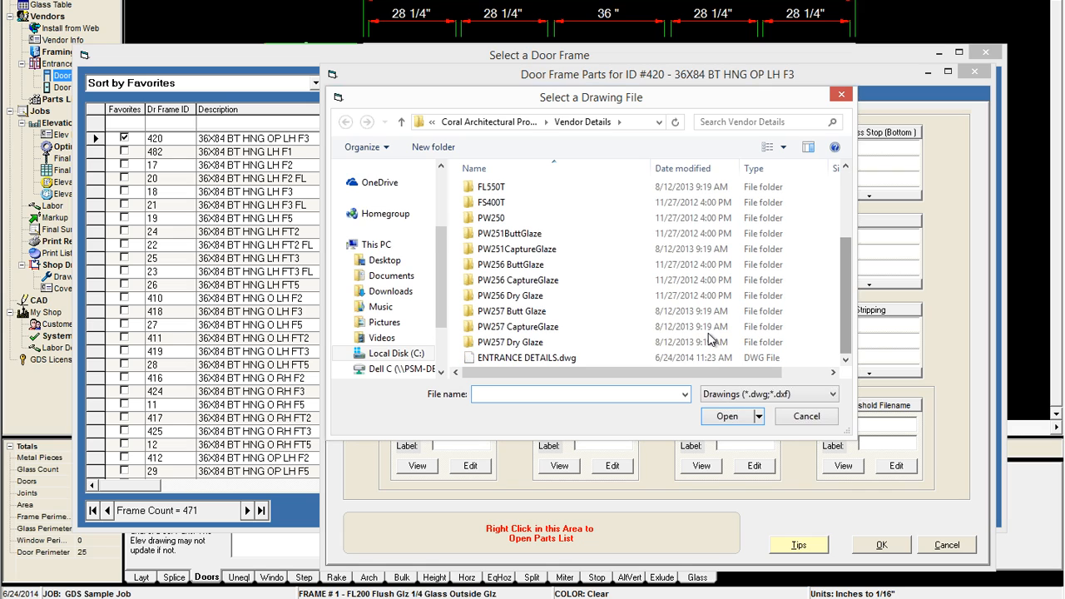
{"action": "left_click", "coordinate": [554, 358]}
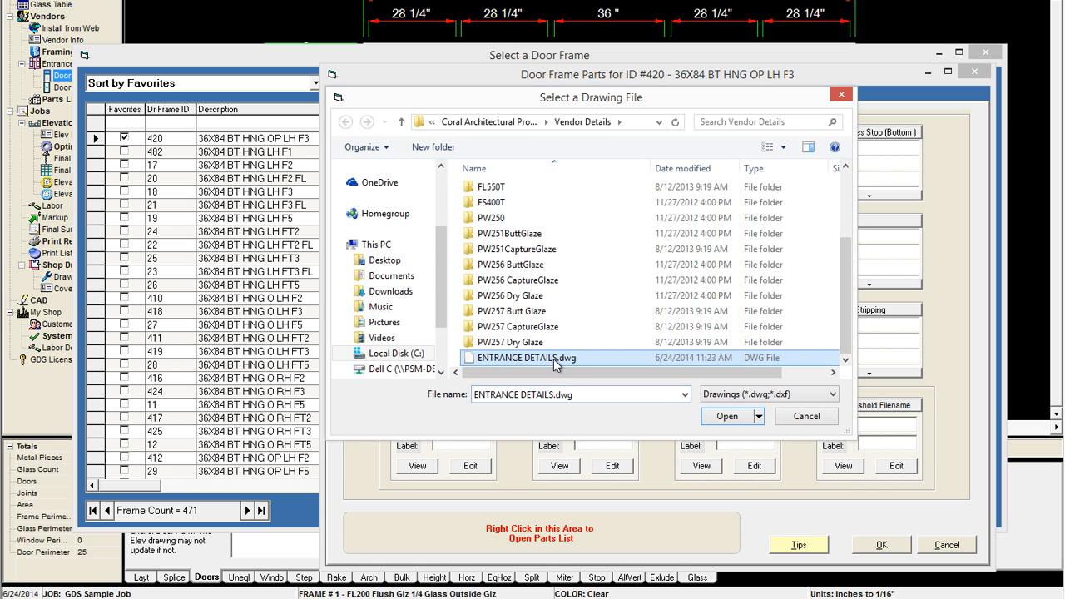
{"action": "left_click", "coordinate": [726, 417]}
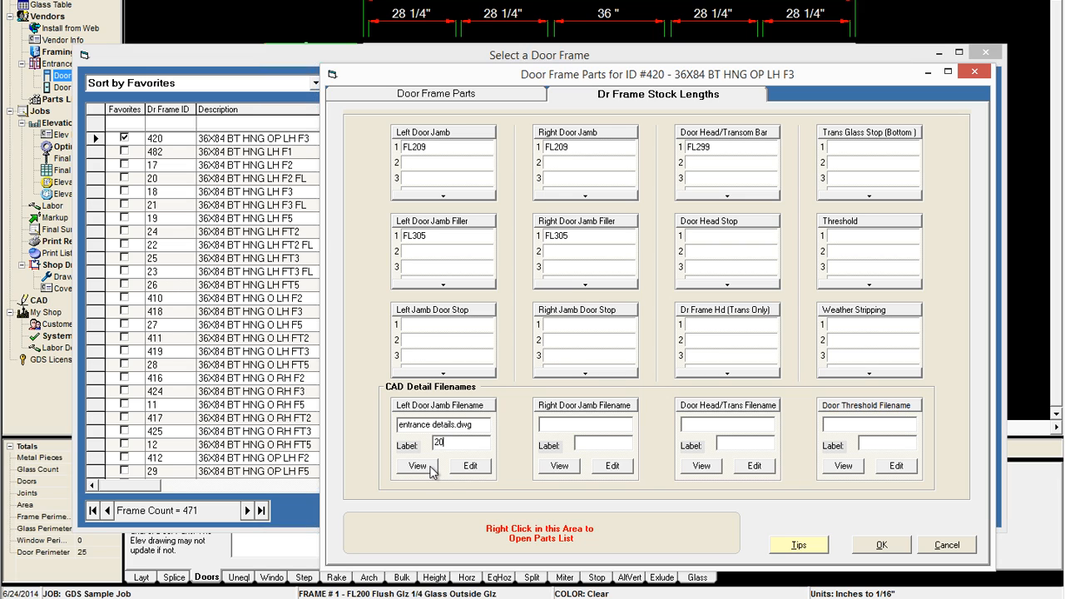
Step: Label the left door jamb detail 20, preview its drawing, and save door frame 420, closing the door frame list
{"action": "left_click", "coordinate": [442, 442]}
{"action": "left_click", "coordinate": [426, 469]}
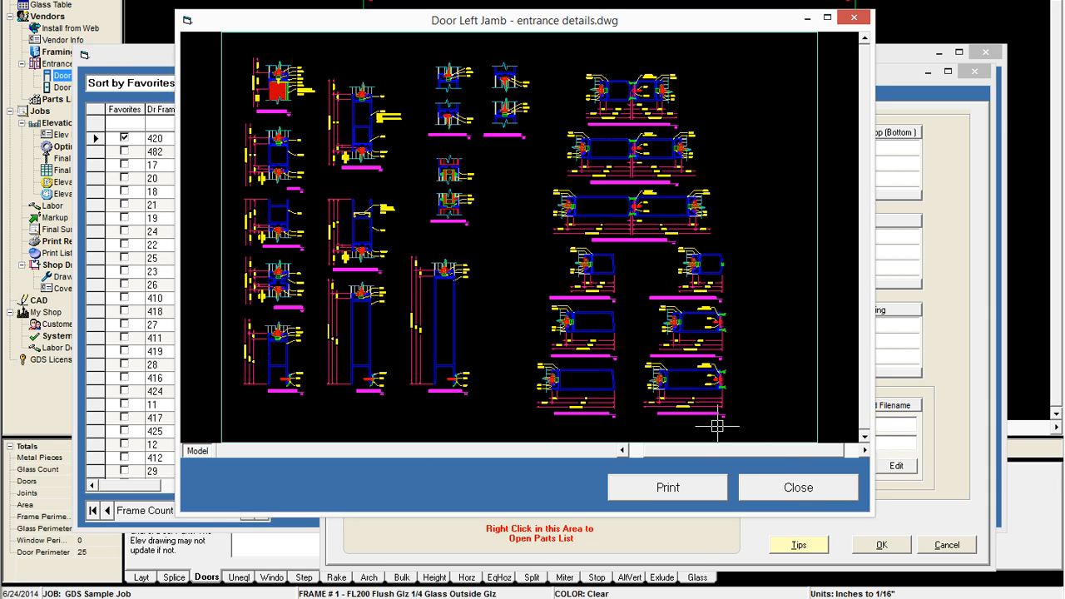
{"action": "left_click", "coordinate": [792, 490]}
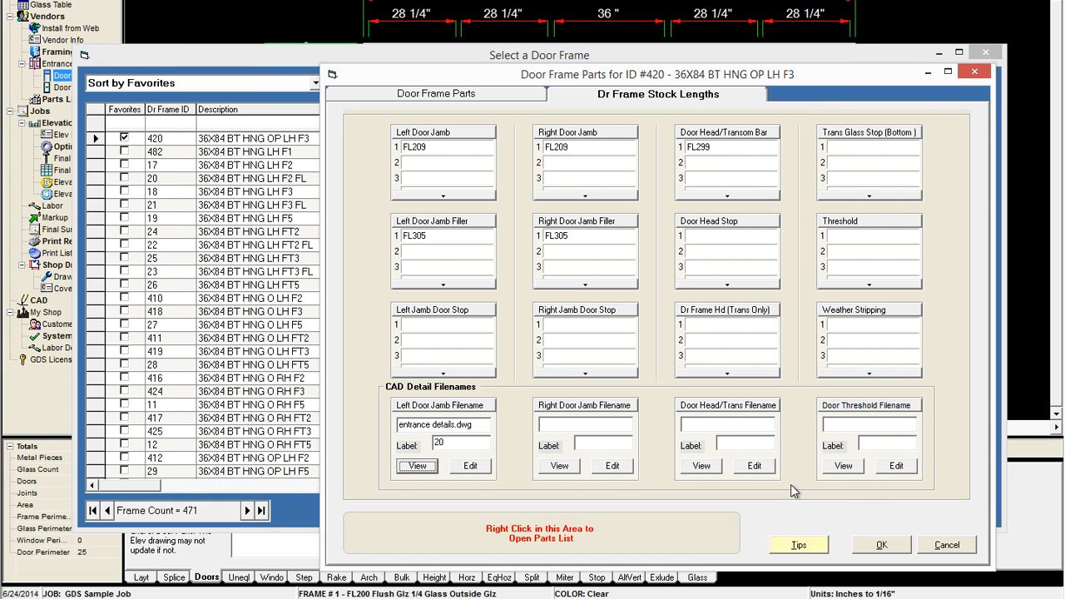
{"action": "left_click", "coordinate": [906, 549]}
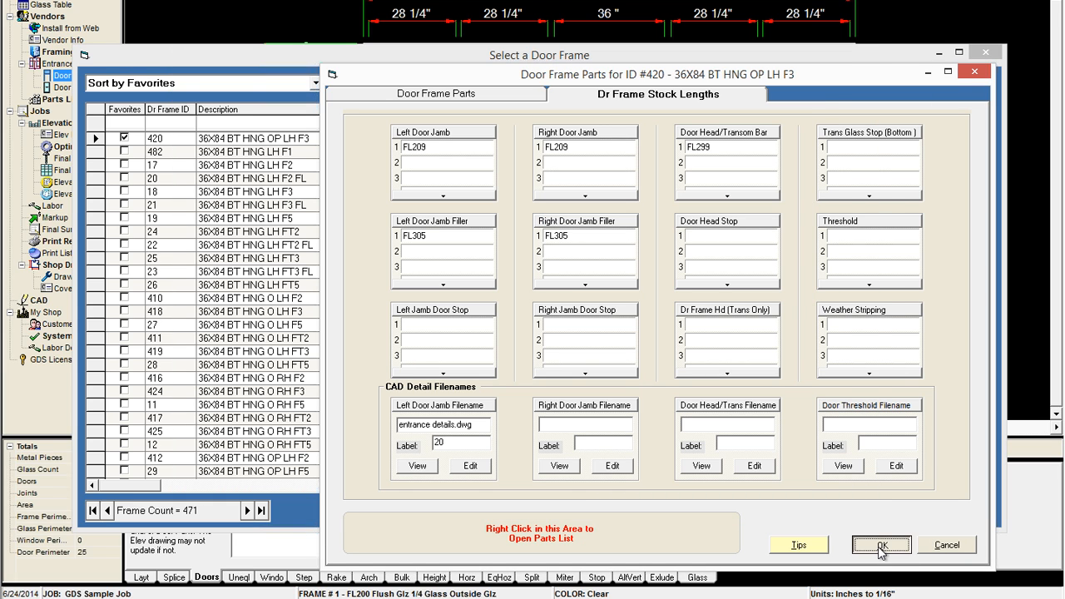
{"action": "left_click", "coordinate": [933, 510]}
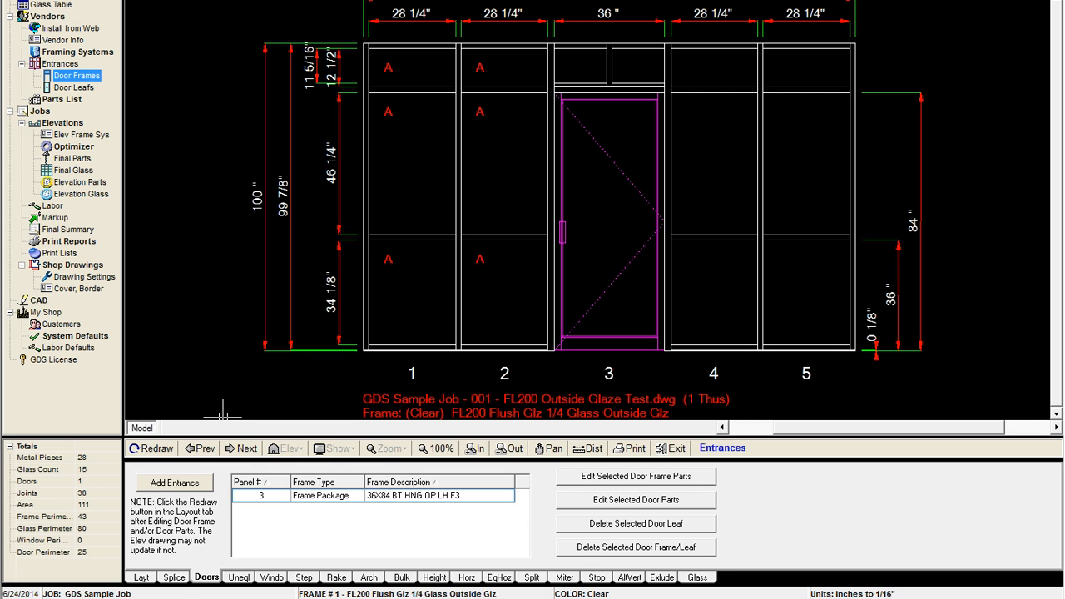
Step: Switch to File Explorer and browse from drive C: through WinBidPro to the Coral Architectural Products folder
{"action": "mouse_move", "coordinate": [105, 598]}
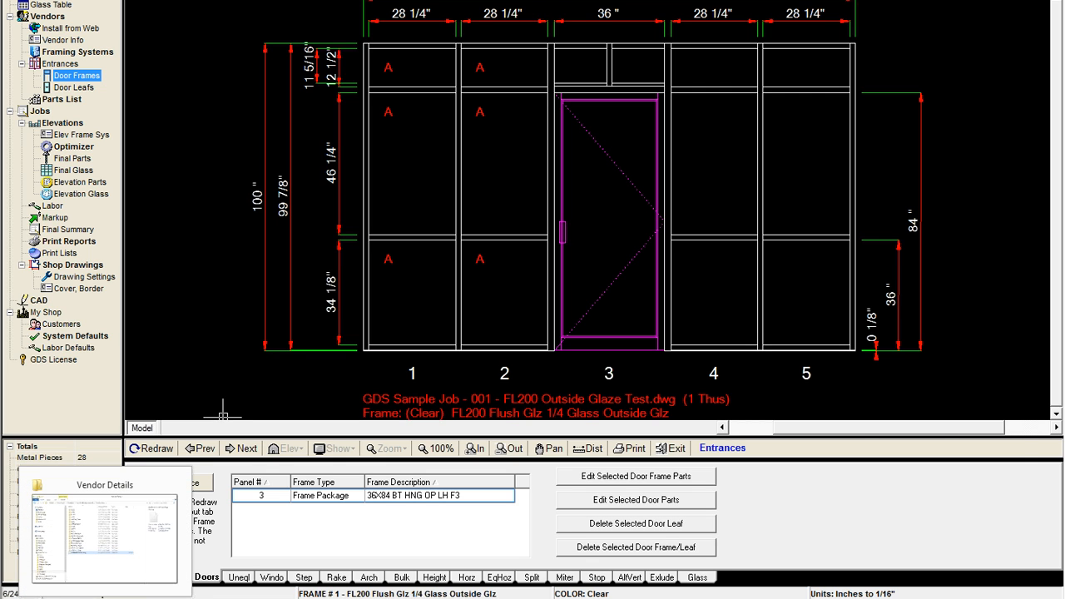
{"action": "left_click", "coordinate": [104, 536]}
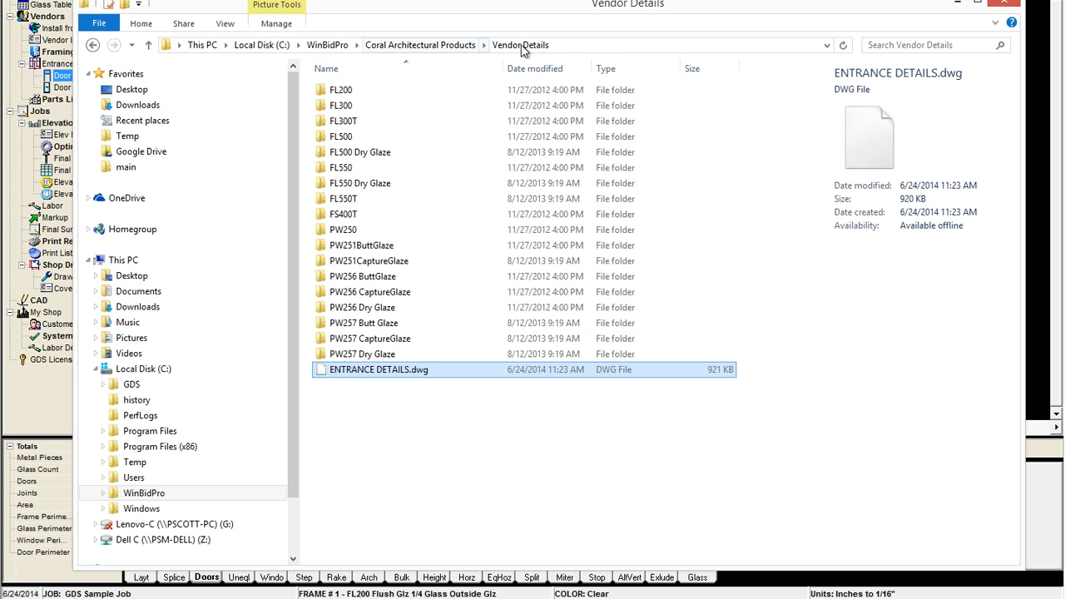
{"action": "left_click", "coordinate": [256, 46]}
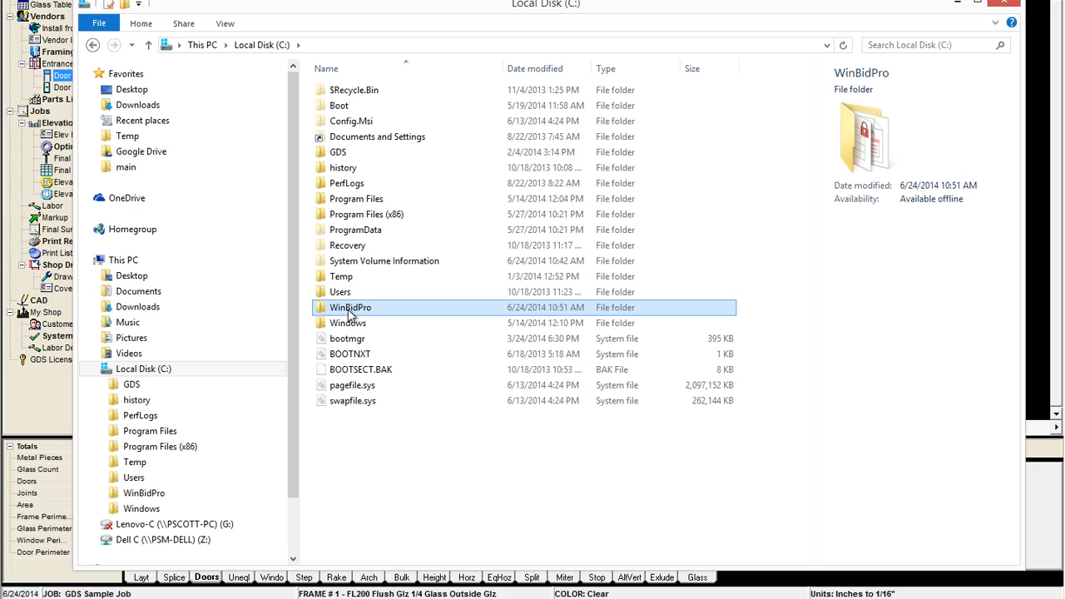
{"action": "double_click", "coordinate": [350, 310]}
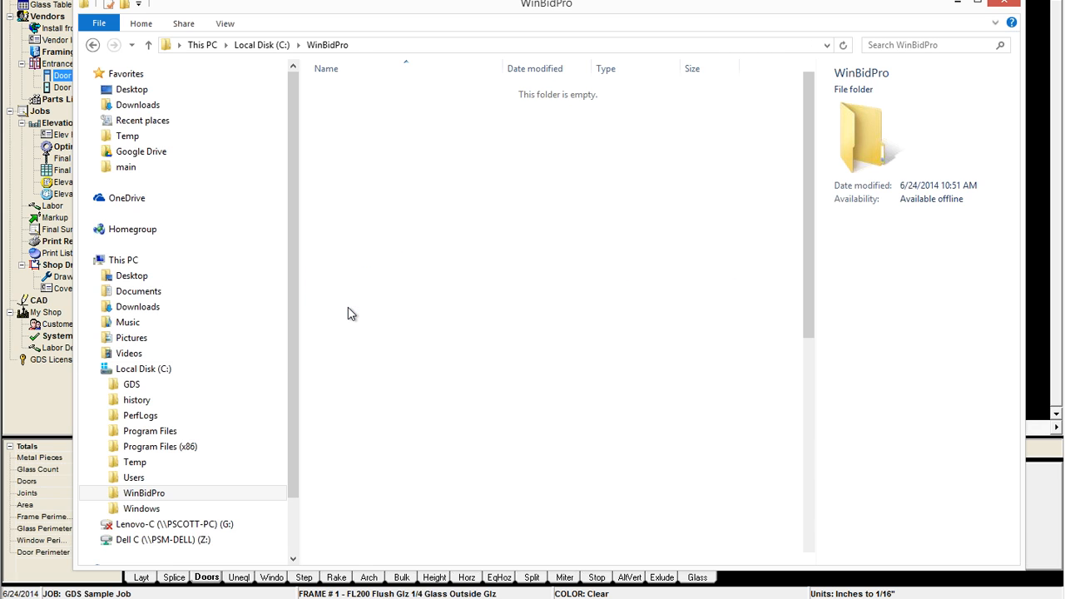
{"action": "left_click", "coordinate": [373, 138]}
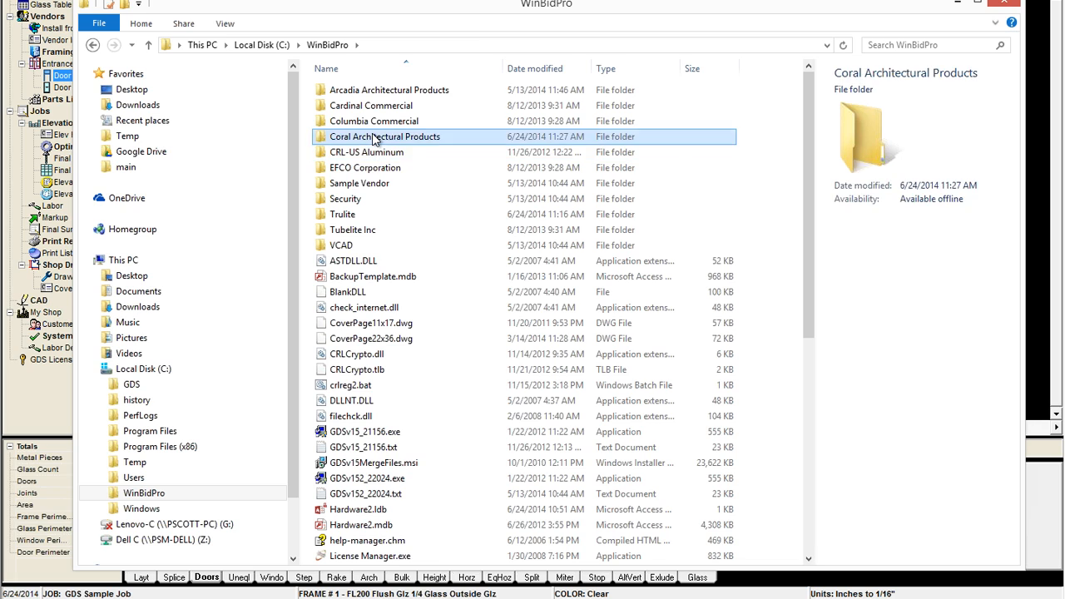
{"action": "double_click", "coordinate": [373, 138]}
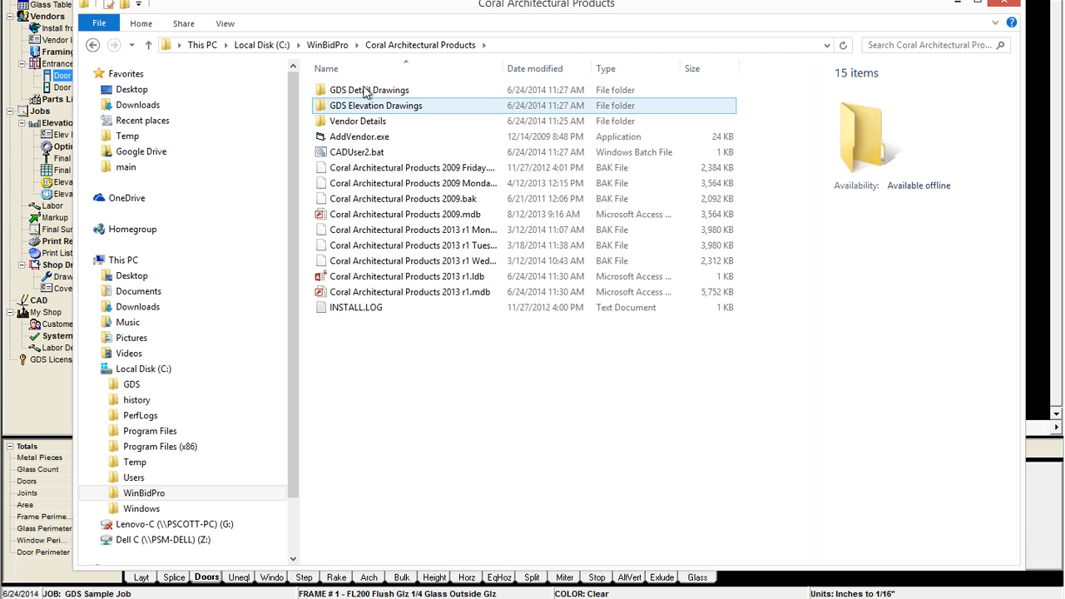
Step: Look through the GDS Sample Job folder in GDS Elevation Drawings and return to the Coral Architectural Products folder
{"action": "mouse_move", "coordinate": [364, 123]}
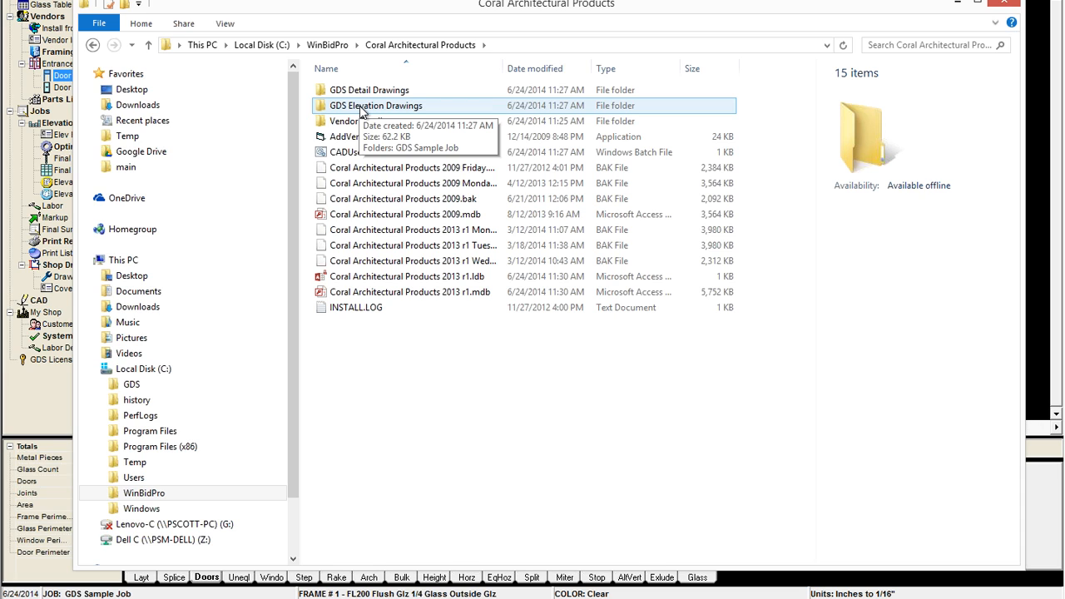
{"action": "double_click", "coordinate": [362, 109]}
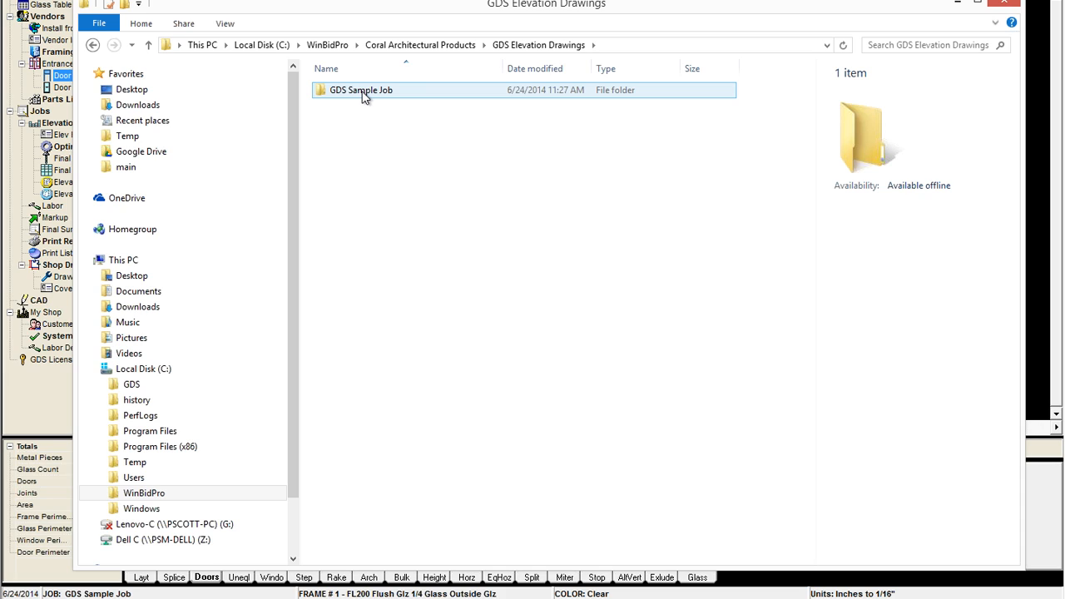
{"action": "left_click", "coordinate": [364, 97]}
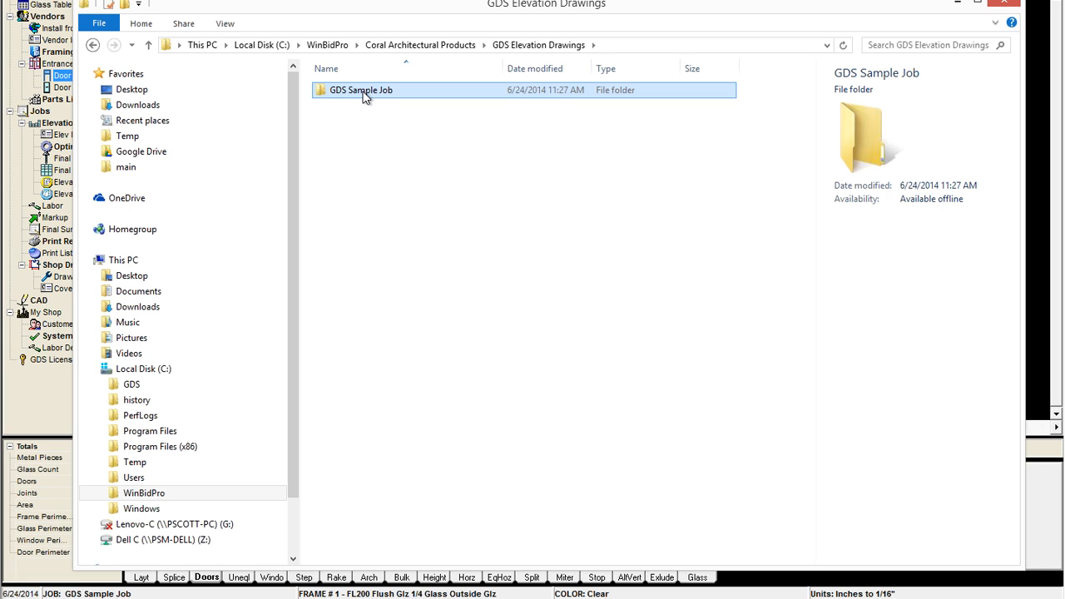
{"action": "double_click", "coordinate": [364, 96]}
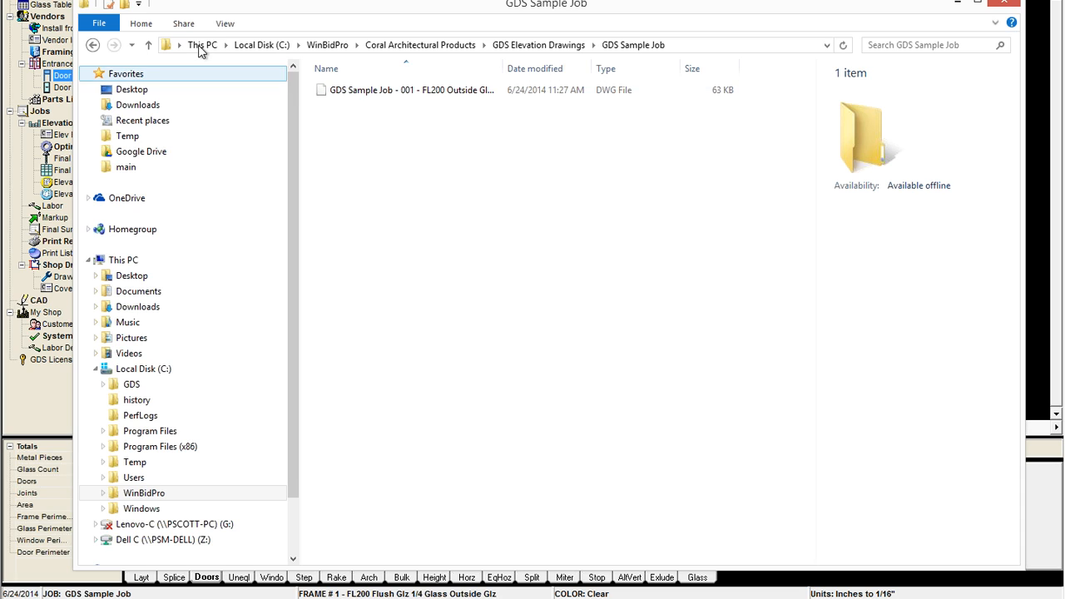
{"action": "left_click", "coordinate": [92, 46]}
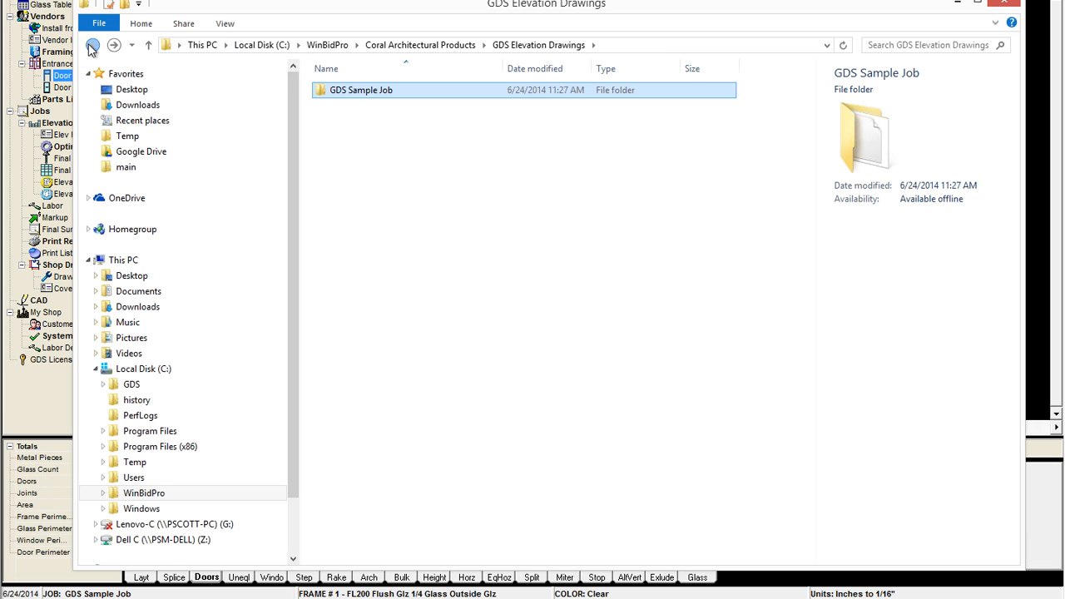
{"action": "left_click", "coordinate": [92, 46]}
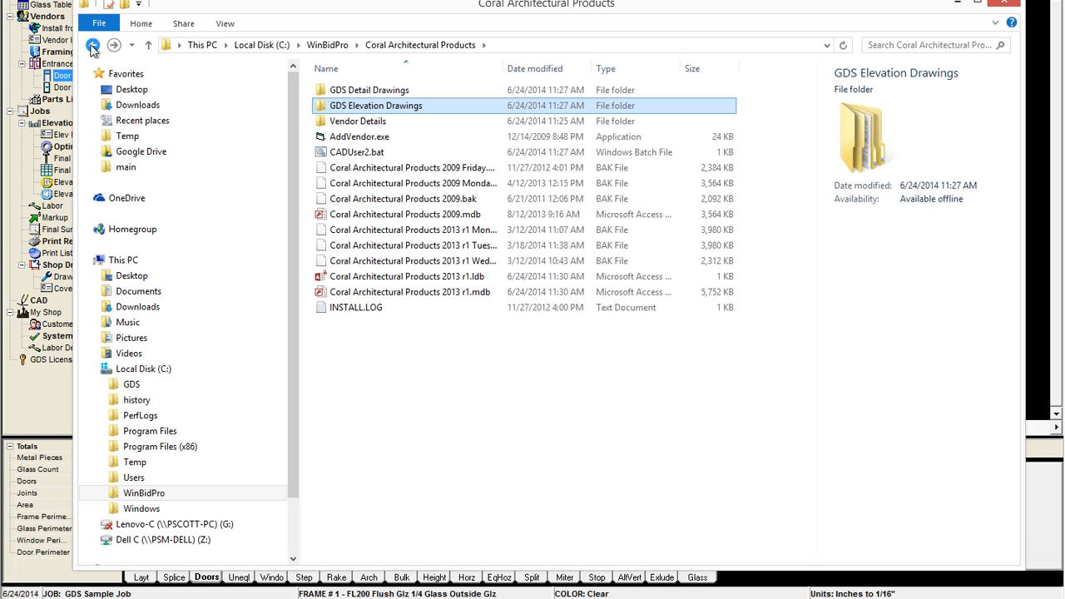
Step: Look through the GDS Sample Job folder in GDS Detail Drawings and return to the Coral Architectural Products folder
{"action": "left_click", "coordinate": [373, 95]}
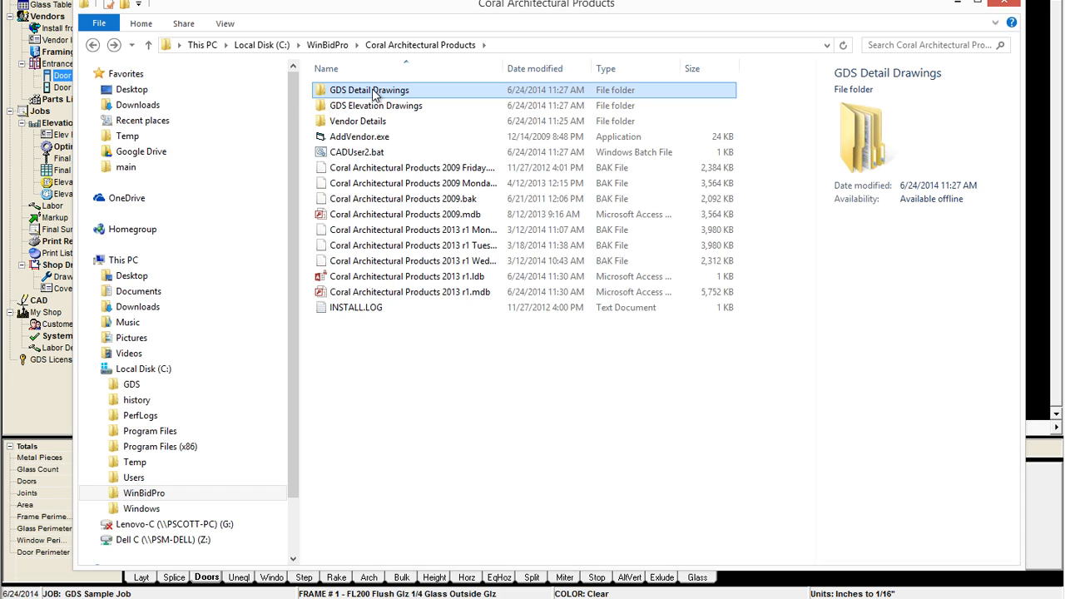
{"action": "double_click", "coordinate": [373, 92]}
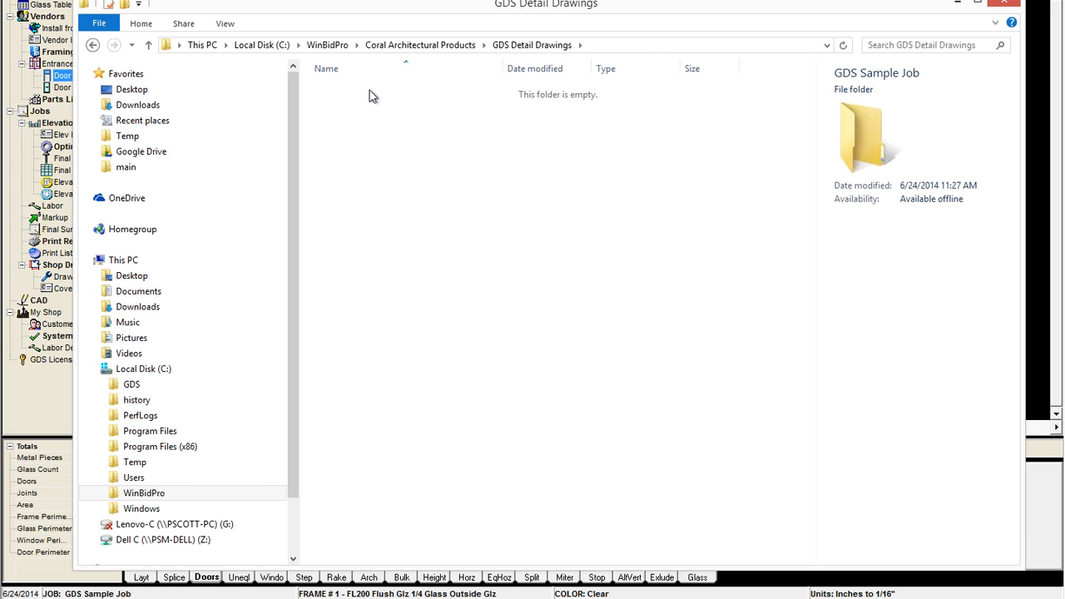
{"action": "double_click", "coordinate": [373, 93]}
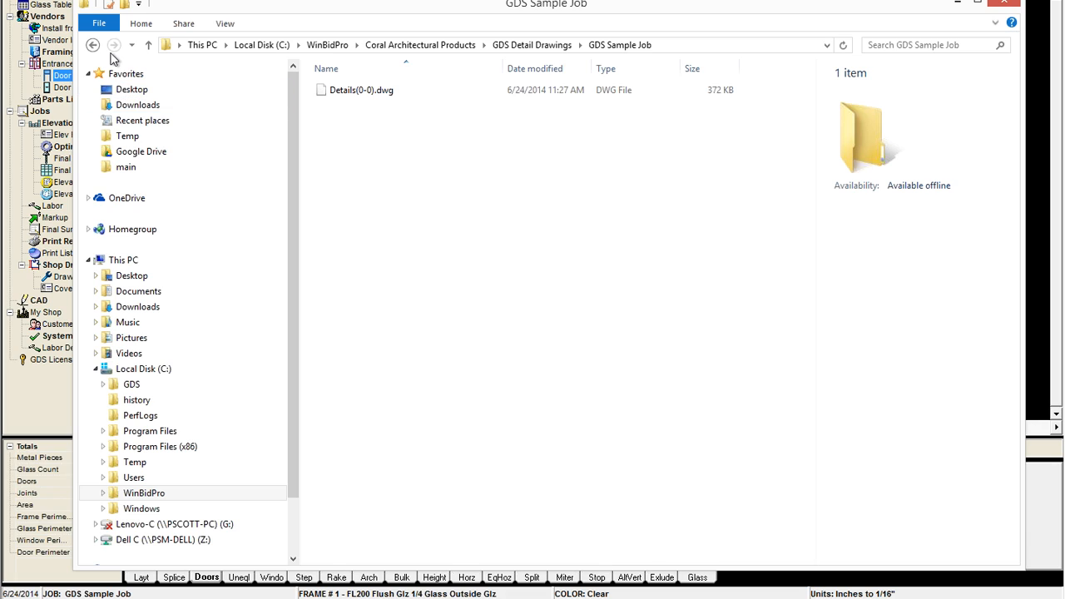
{"action": "left_click", "coordinate": [92, 46]}
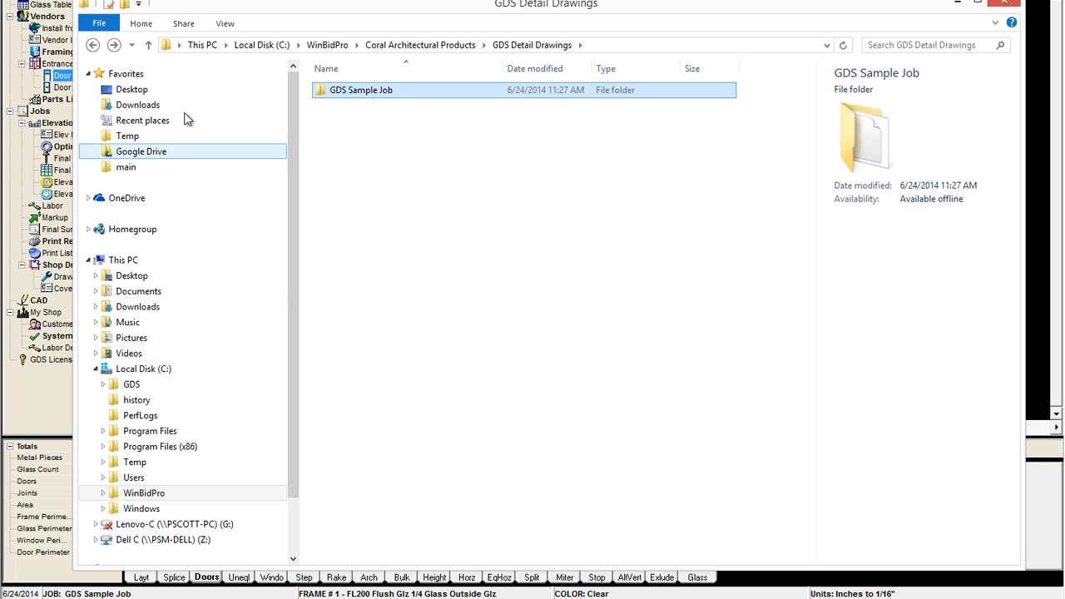
{"action": "left_click", "coordinate": [93, 47]}
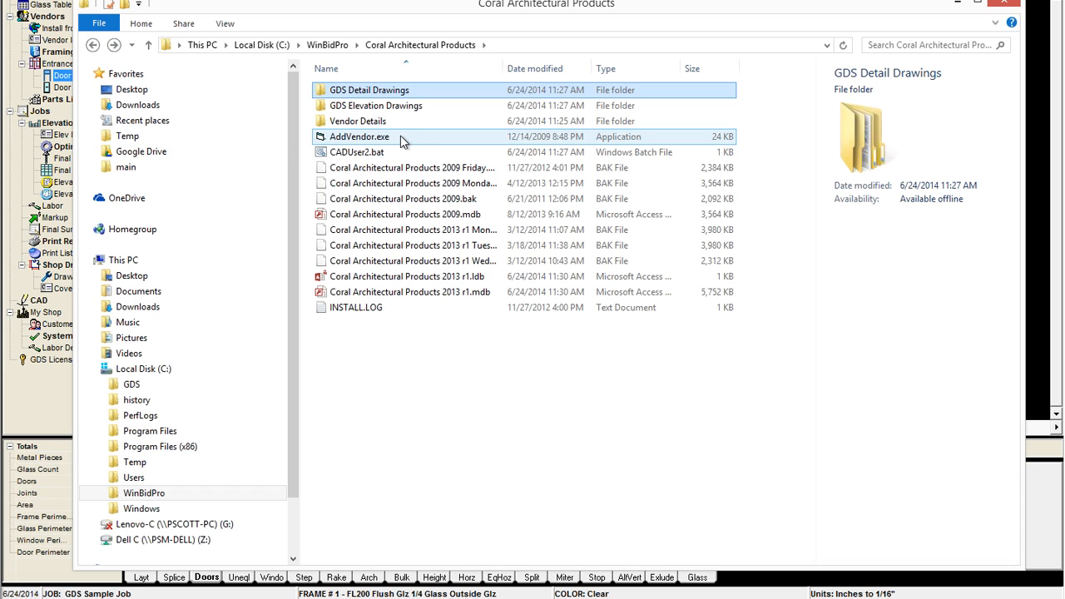
Step: Open the Vendor Details folder of Coral Architectural Products and locate the ENTRANCE DETAILS.dwg file
{"action": "left_click", "coordinate": [371, 128], "text": "shift"}
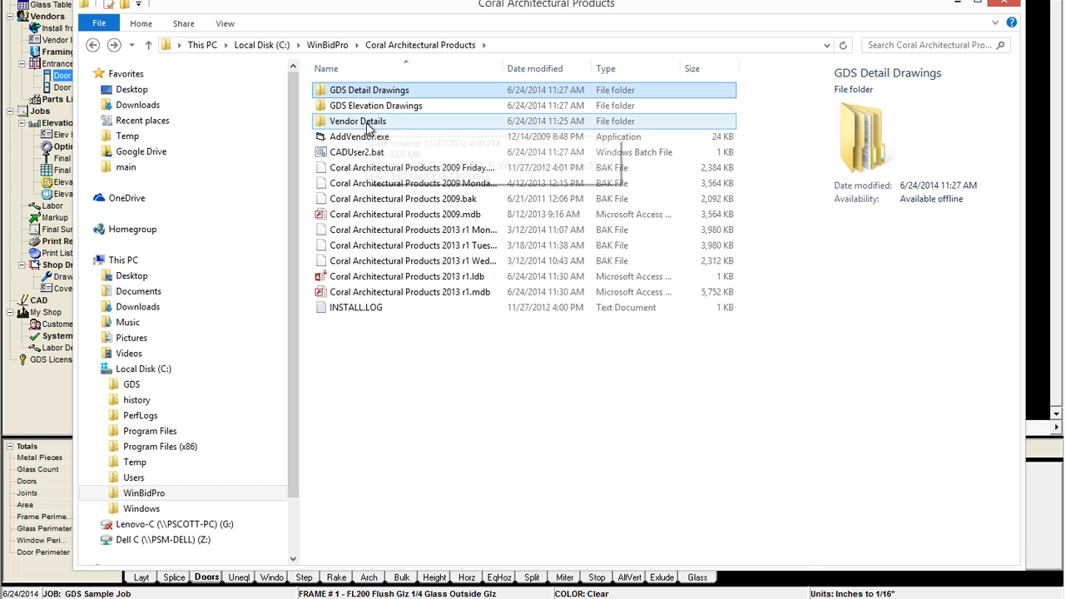
{"action": "left_click", "coordinate": [368, 123]}
{"action": "double_click", "coordinate": [368, 124]}
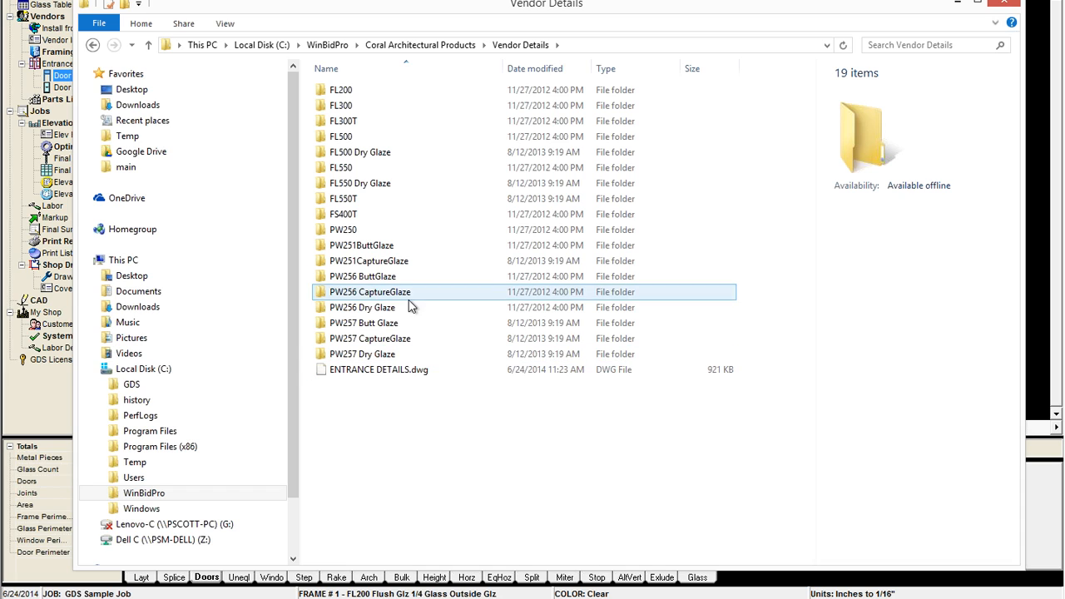
{"action": "left_click", "coordinate": [370, 376]}
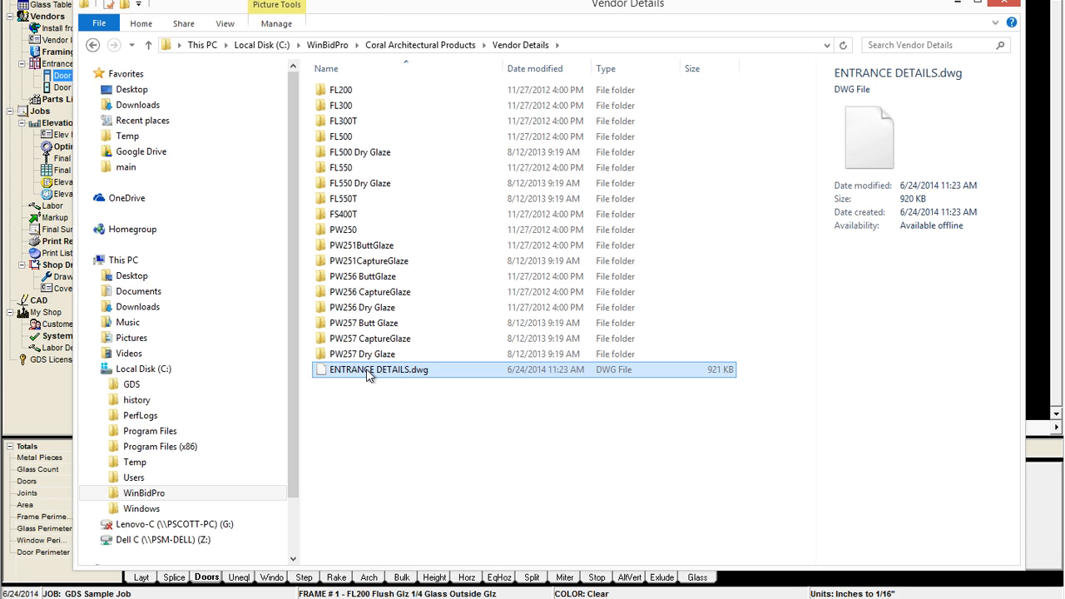
{"action": "right_click", "coordinate": [370, 375]}
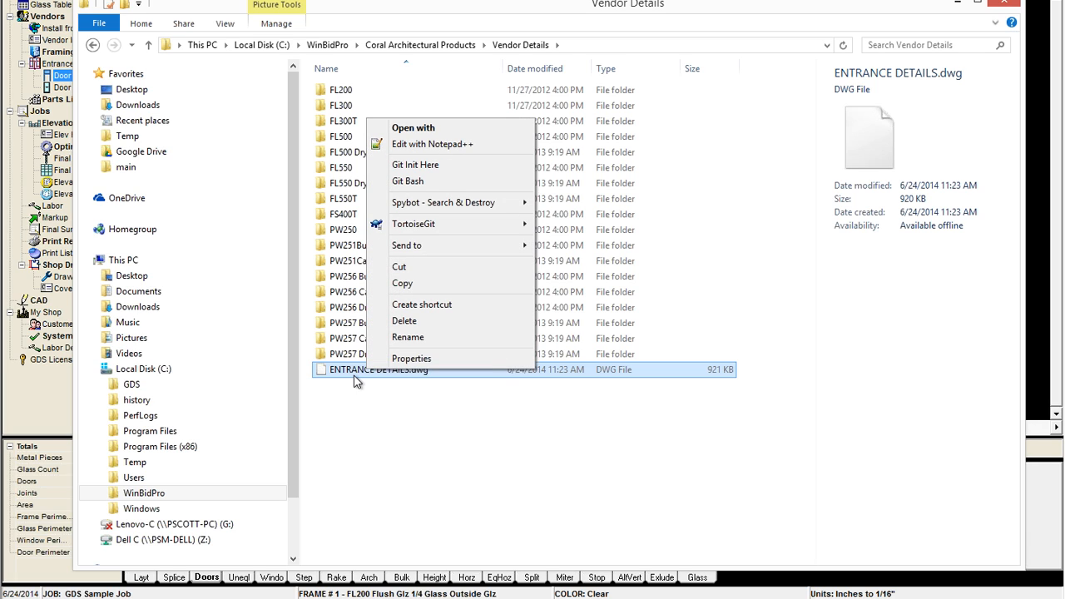
{"action": "left_click", "coordinate": [350, 371]}
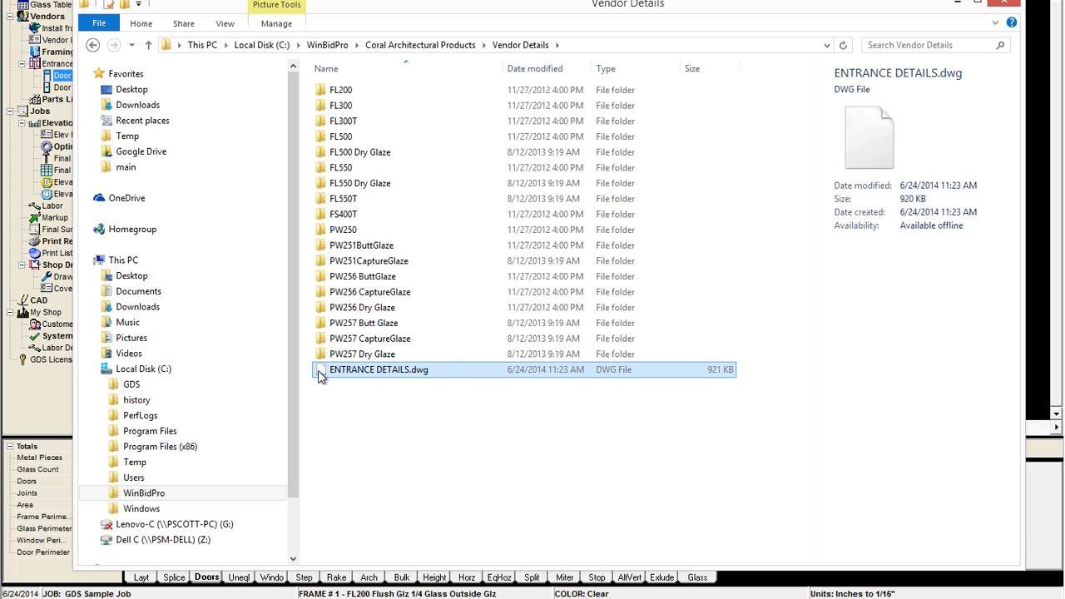
{"action": "left_click", "coordinate": [322, 375]}
{"action": "left_click", "coordinate": [340, 400]}
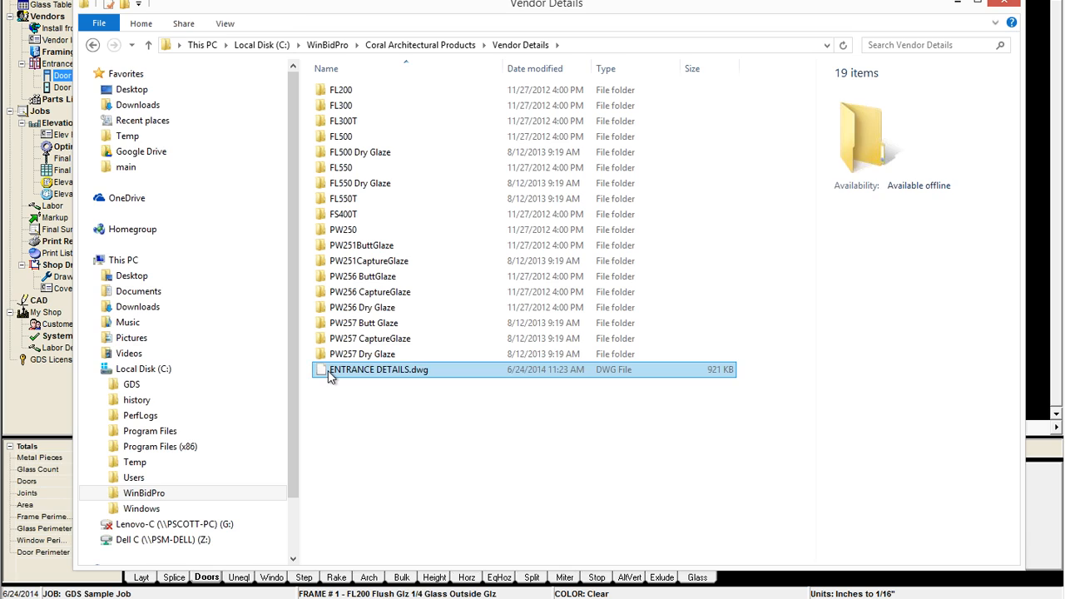
Step: Start opening ENTRANCE DETAILS.dwg and choose to look for another app on this PC
{"action": "double_click", "coordinate": [332, 373]}
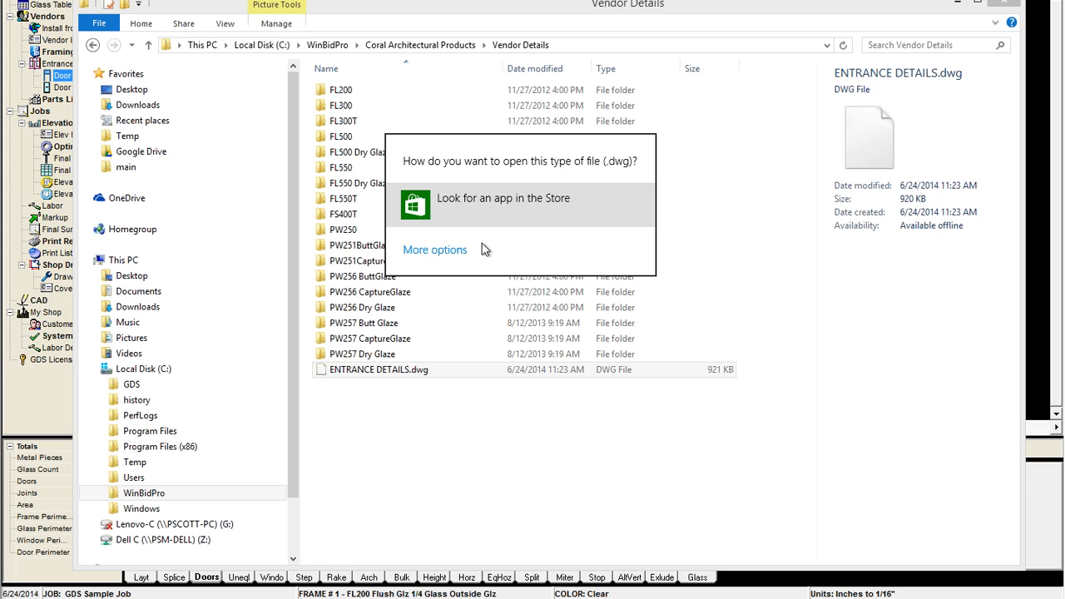
{"action": "left_click", "coordinate": [453, 251]}
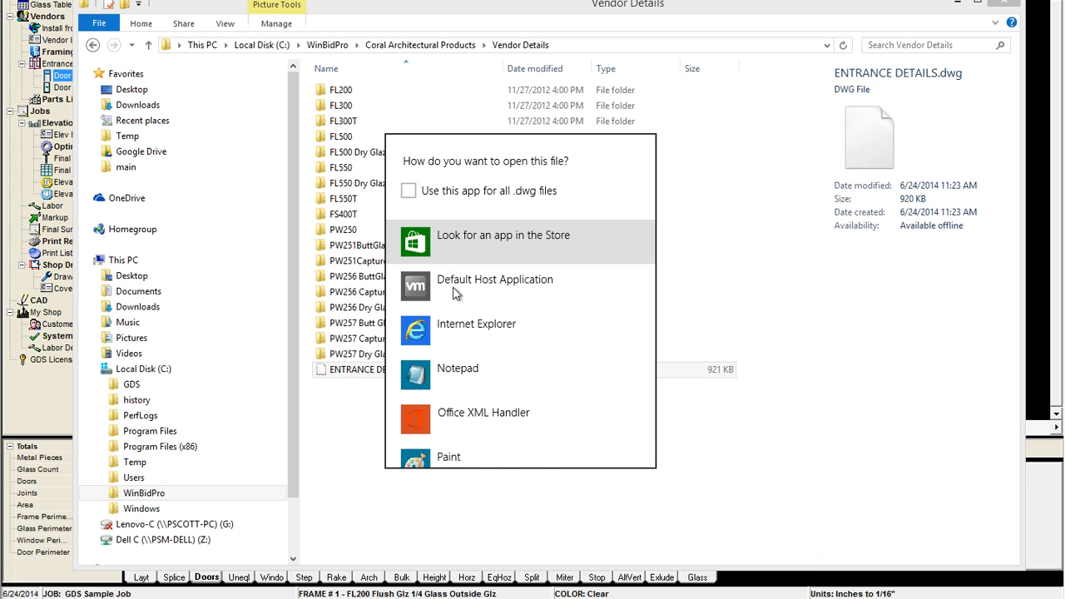
{"action": "scroll", "coordinate": [457, 295], "scroll_direction": "down", "scroll_amount": 5}
{"action": "scroll", "coordinate": [456, 312], "scroll_direction": "down", "scroll_amount": 1}
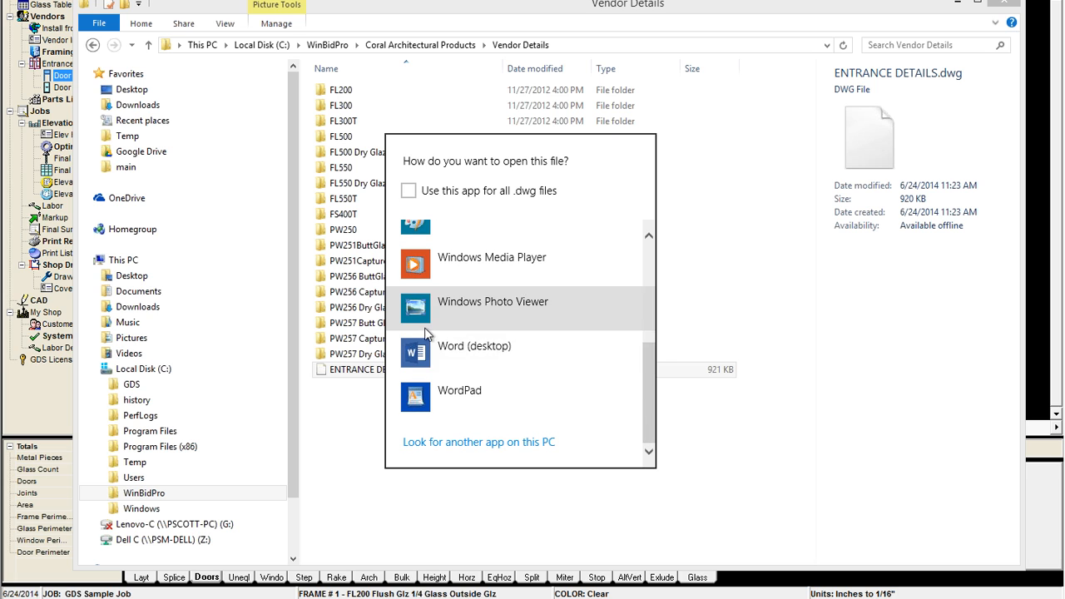
{"action": "left_click", "coordinate": [431, 444]}
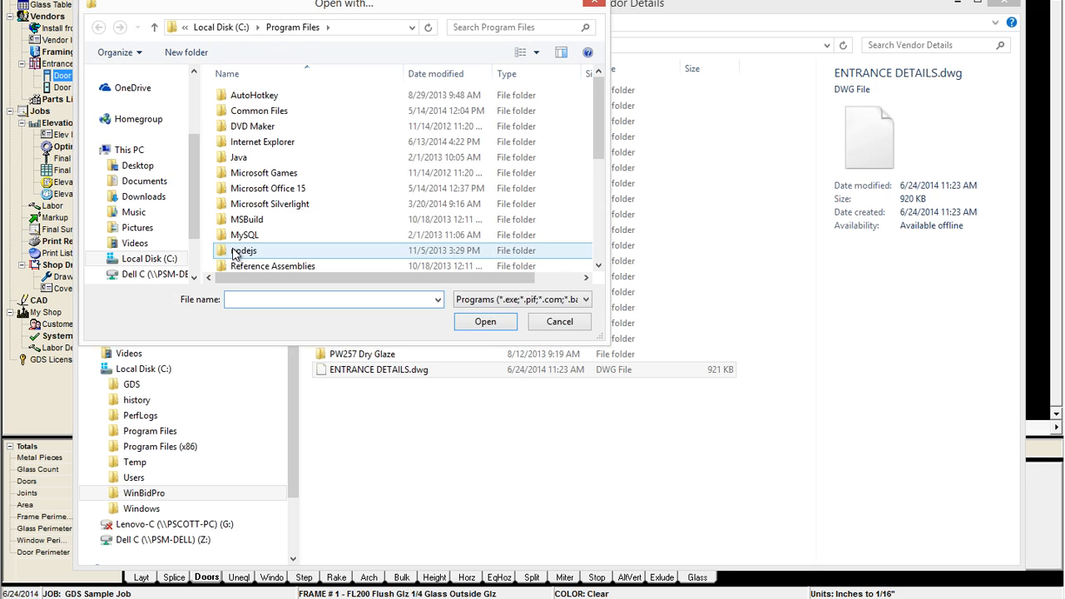
Step: Browse drive C: to the VCAD folder in WinBidPro and open the drawing with NewCAD.exe
{"action": "left_click", "coordinate": [165, 262]}
{"action": "left_click", "coordinate": [311, 221]}
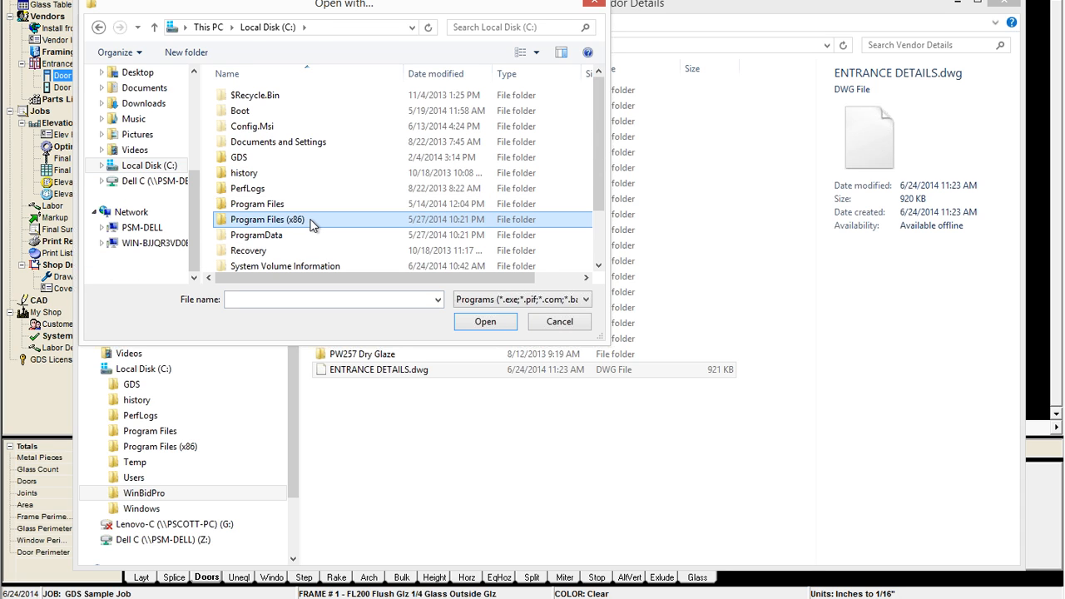
{"action": "scroll", "coordinate": [311, 221], "scroll_direction": "down", "scroll_amount": 2}
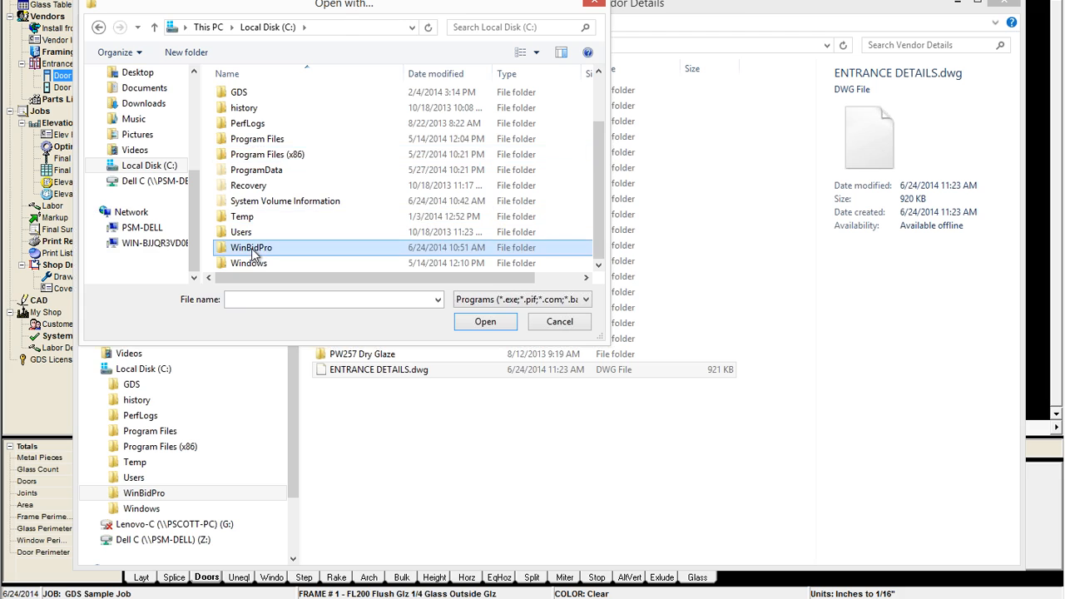
{"action": "double_click", "coordinate": [254, 250]}
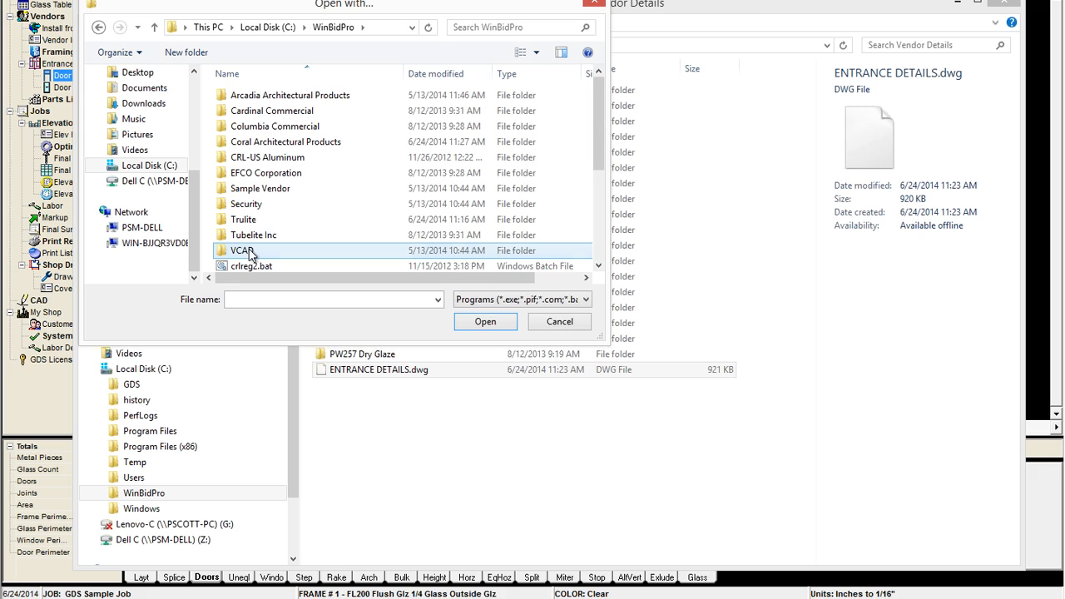
{"action": "double_click", "coordinate": [243, 250]}
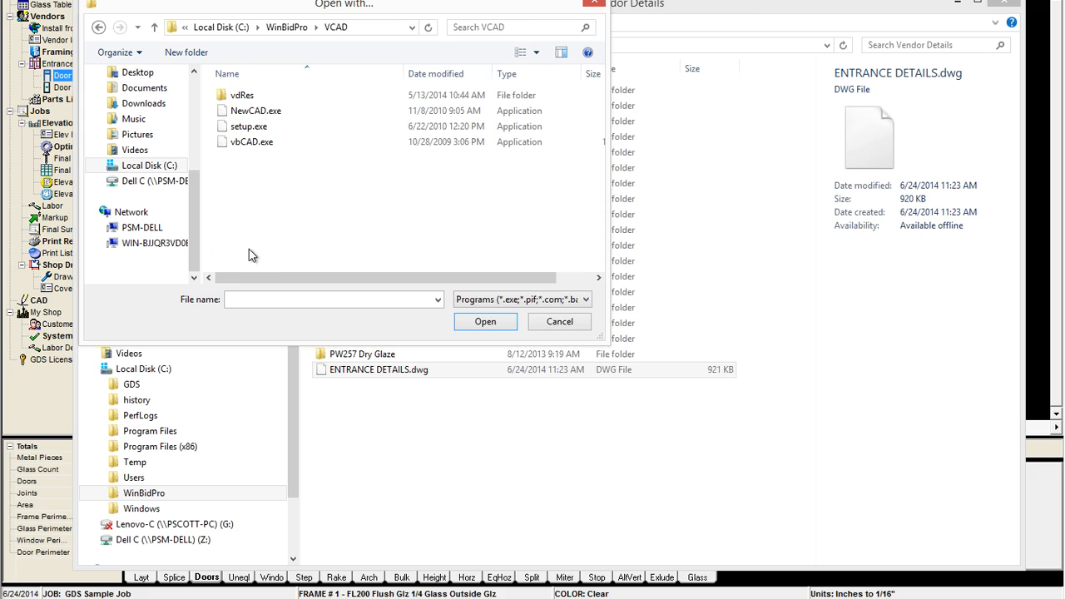
{"action": "left_click", "coordinate": [243, 113]}
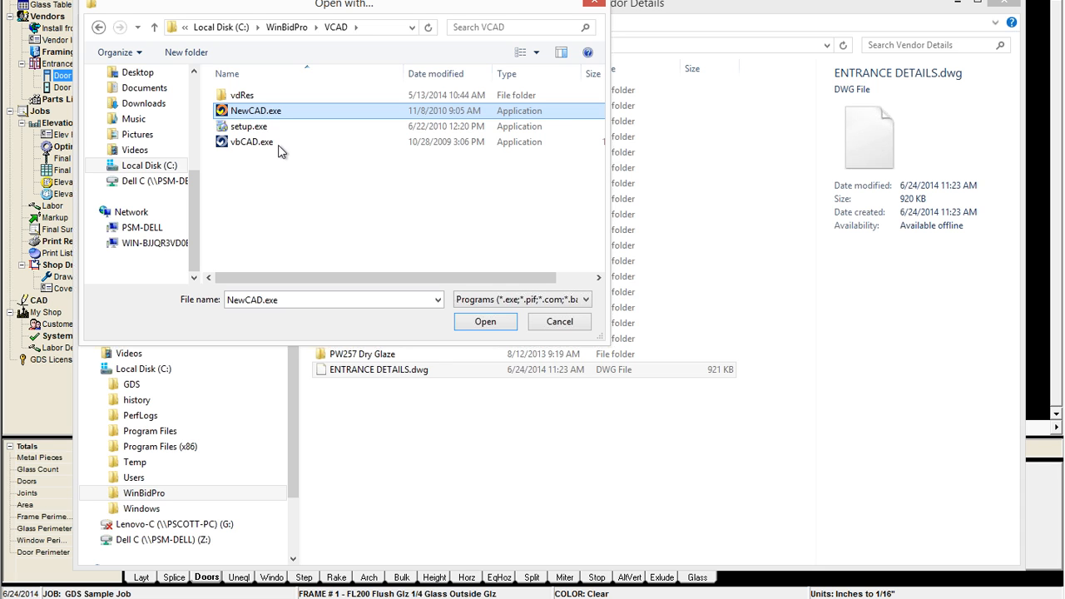
{"action": "left_click", "coordinate": [486, 322]}
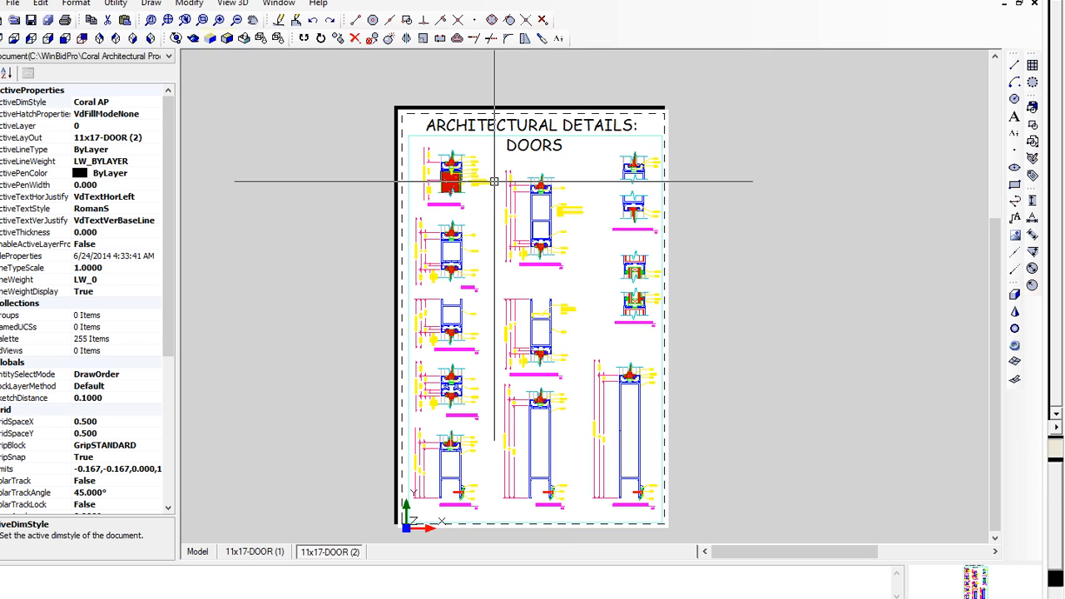
Step: Try to explode the viewport holding the door details on the 11x17-DOOR (2) layout
{"action": "left_click", "coordinate": [553, 218]}
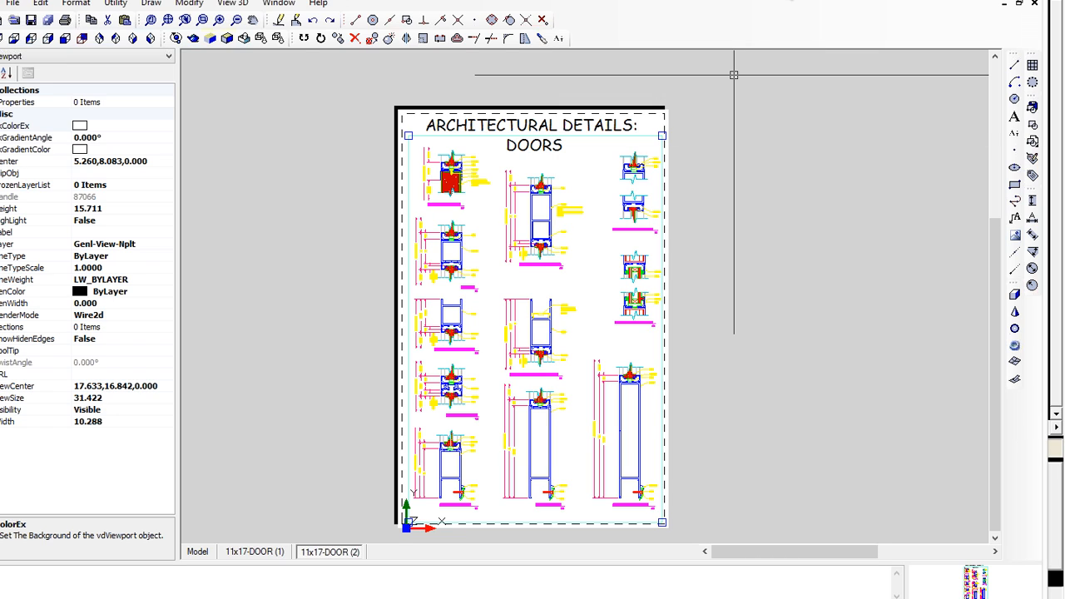
{"action": "left_click", "coordinate": [197, 4]}
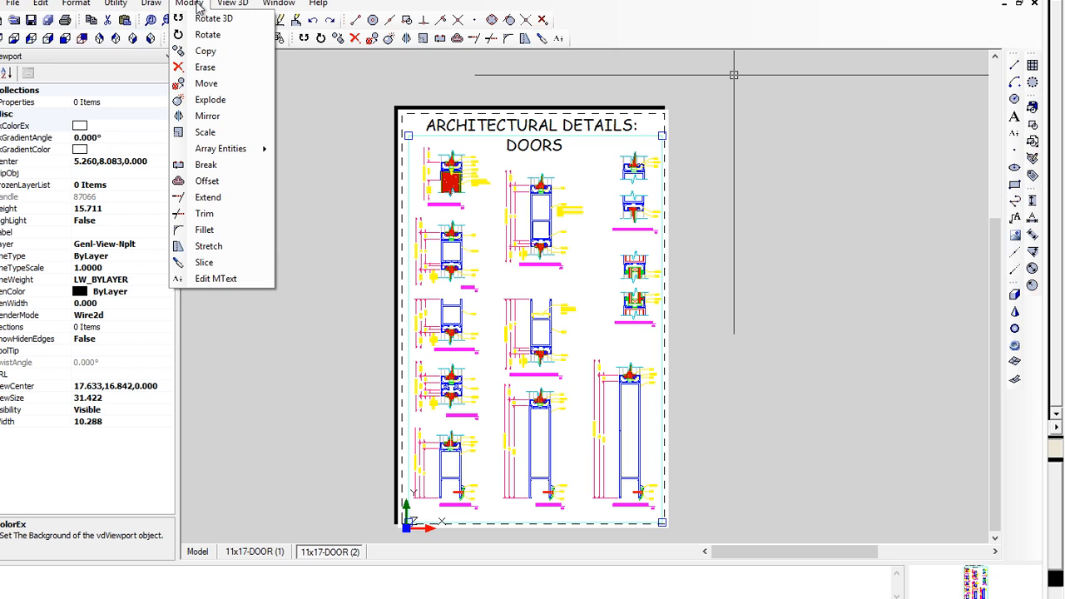
{"action": "left_click", "coordinate": [208, 99]}
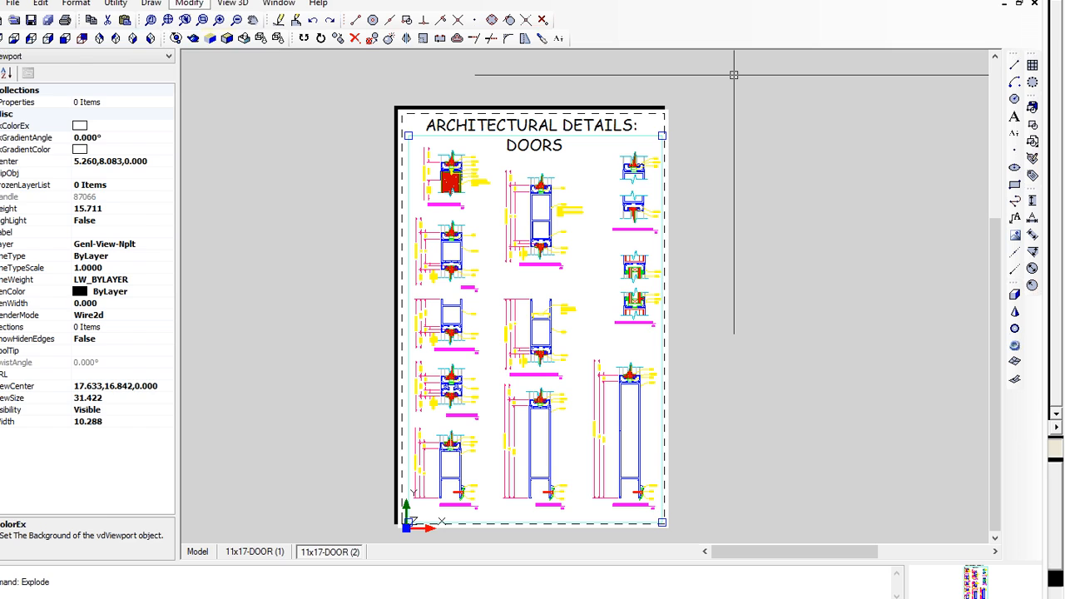
{"action": "left_click", "coordinate": [536, 188]}
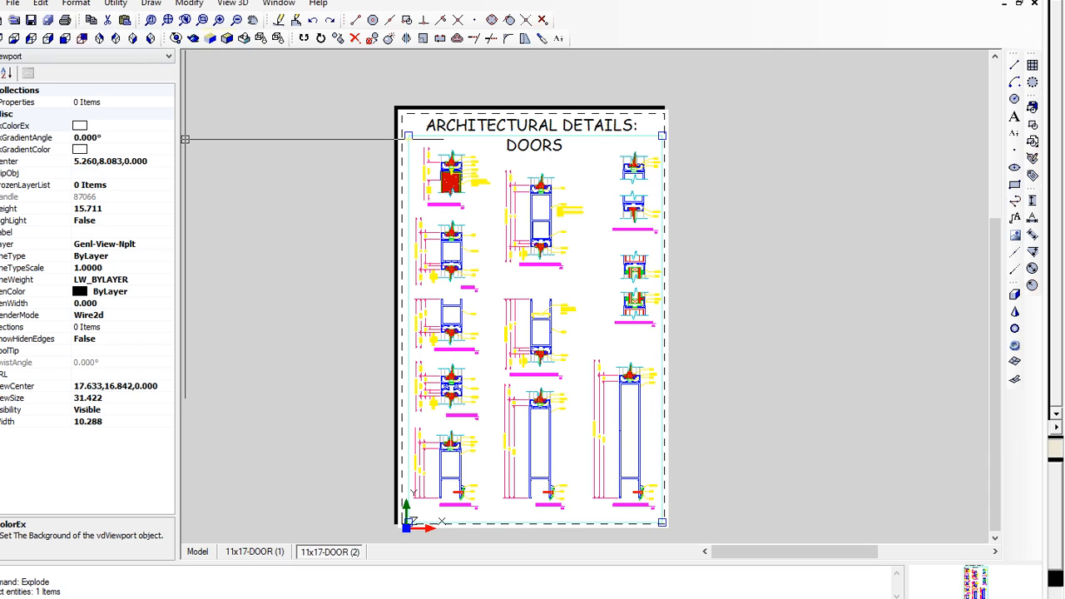
{"action": "left_click", "coordinate": [189, 4]}
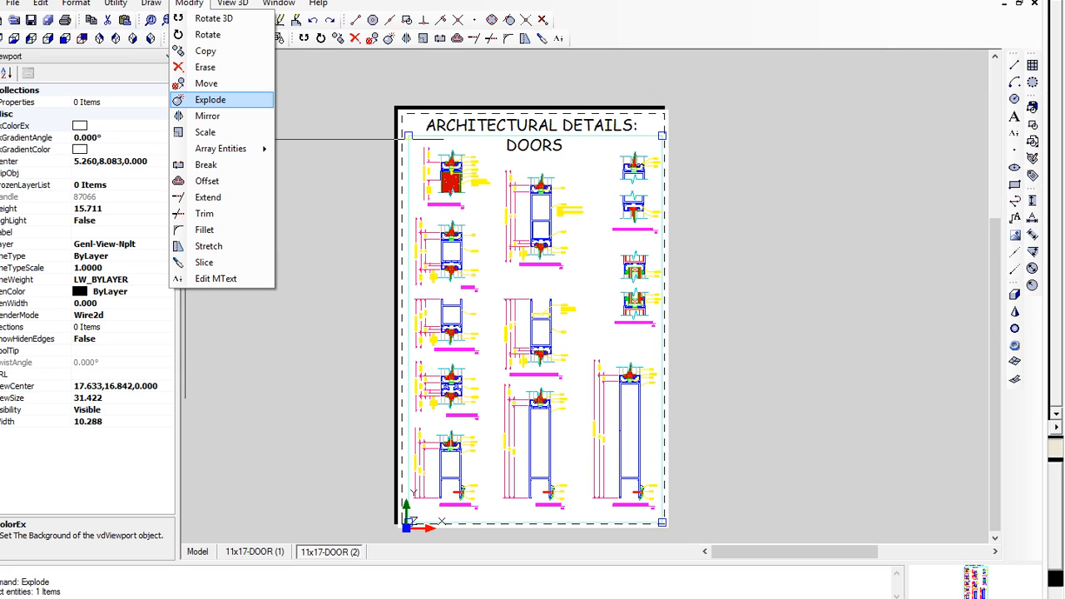
{"action": "left_click", "coordinate": [210, 99]}
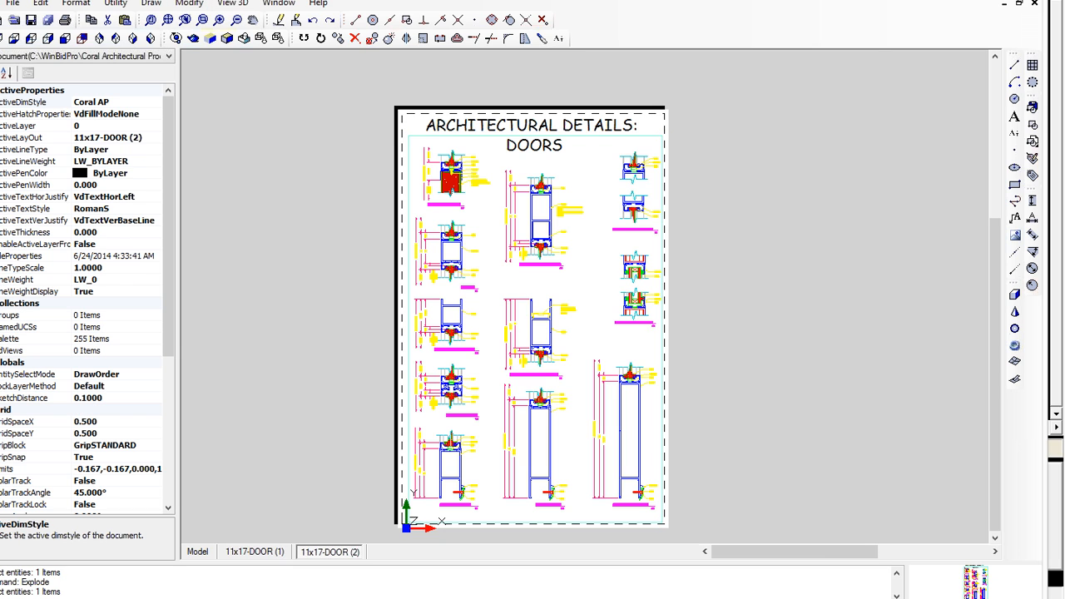
{"action": "left_click", "coordinate": [442, 171]}
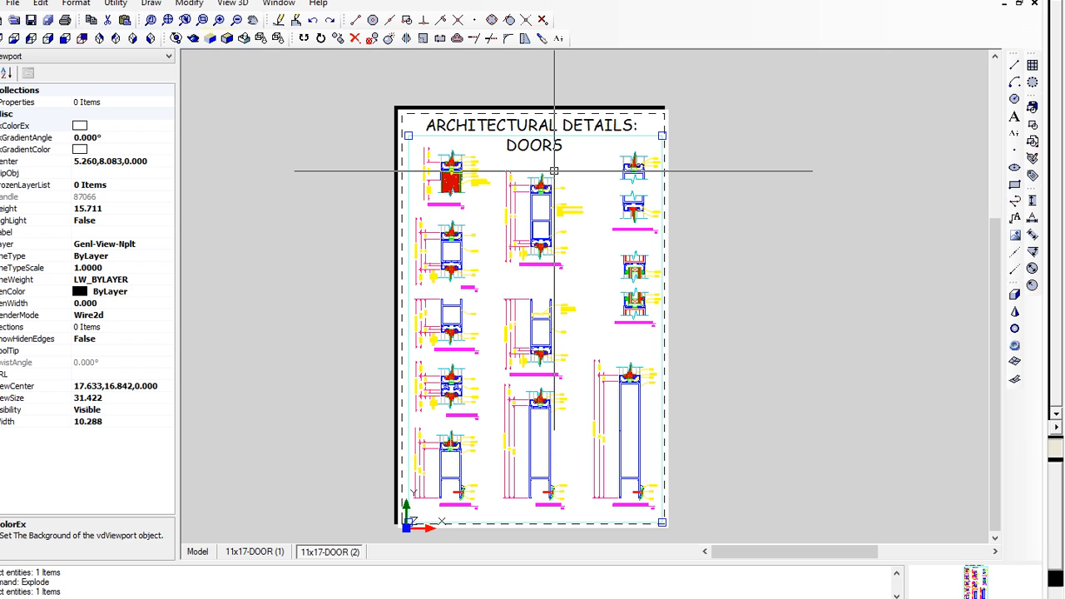
Step: Close ENTRANCE DETAILS.dwg without saving changes and minimize File Explorer to return to the WinBidPro elevation
{"action": "left_click", "coordinate": [1031, 1]}
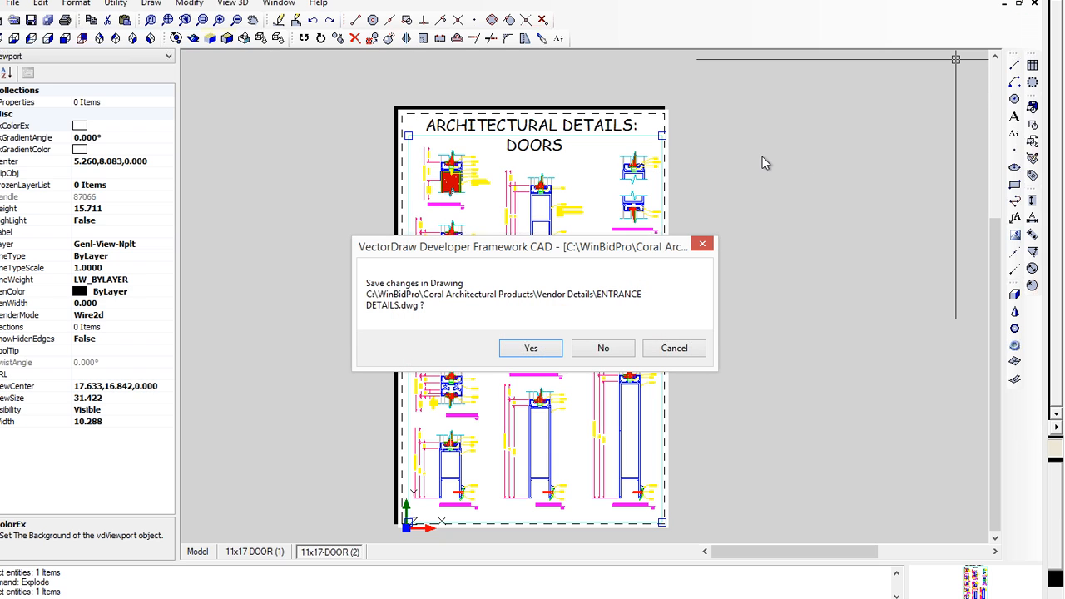
{"action": "left_click", "coordinate": [602, 348]}
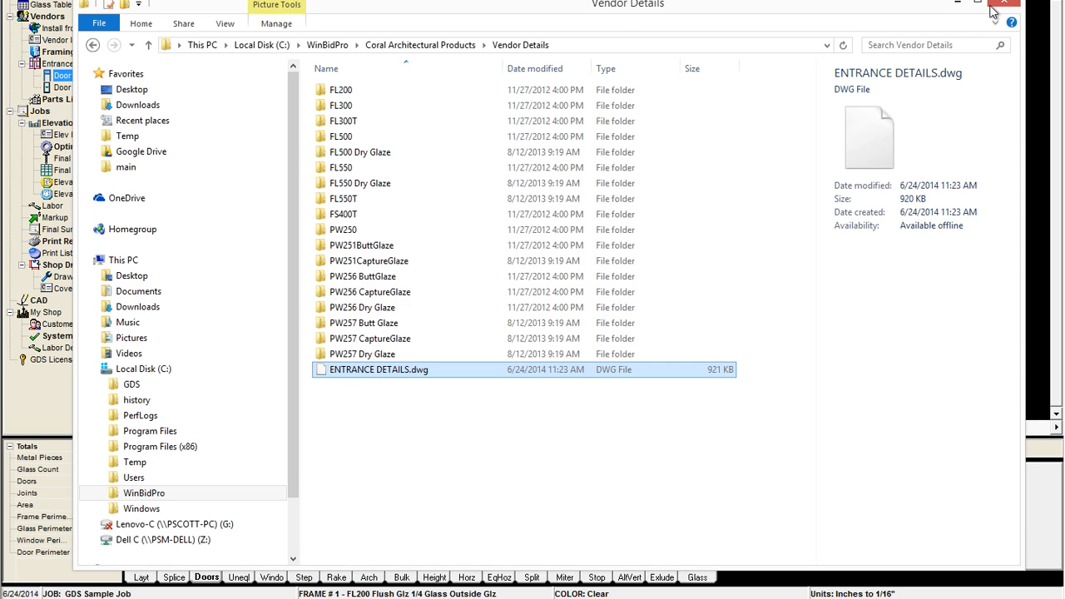
{"action": "left_click", "coordinate": [955, 5]}
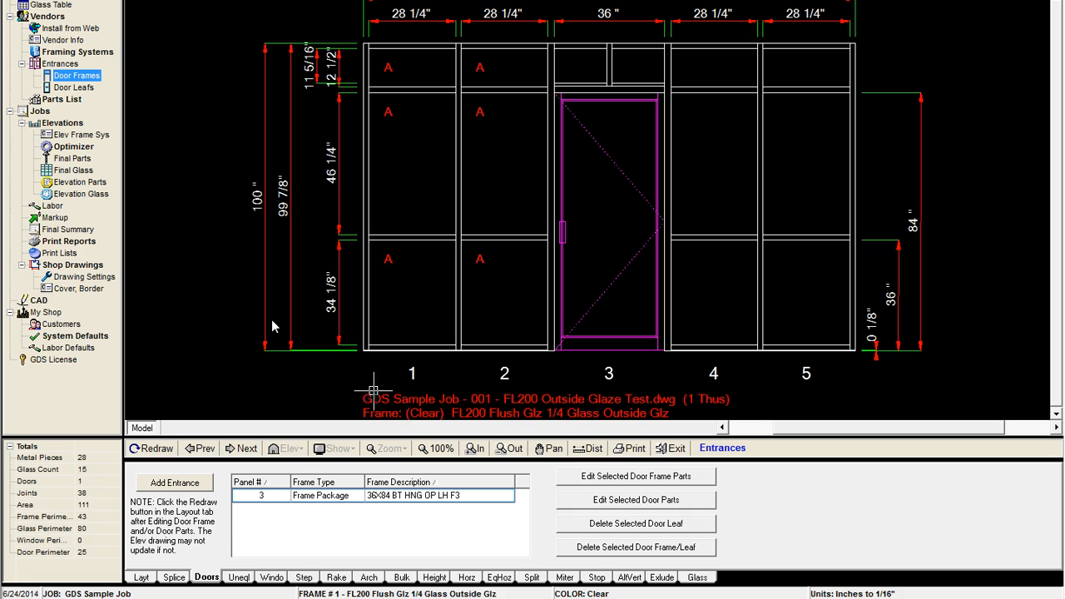
Step: Review door frame 420's stock lengths, CAD detail filenames and frame parts, and close the door frame list
{"action": "double_click", "coordinate": [86, 80]}
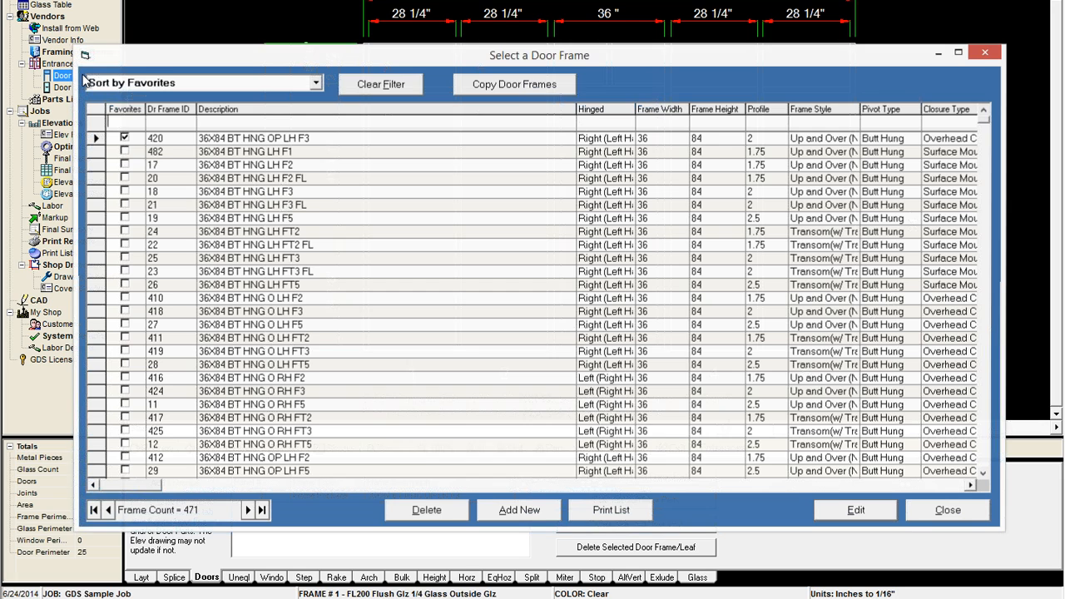
{"action": "left_click", "coordinate": [858, 510]}
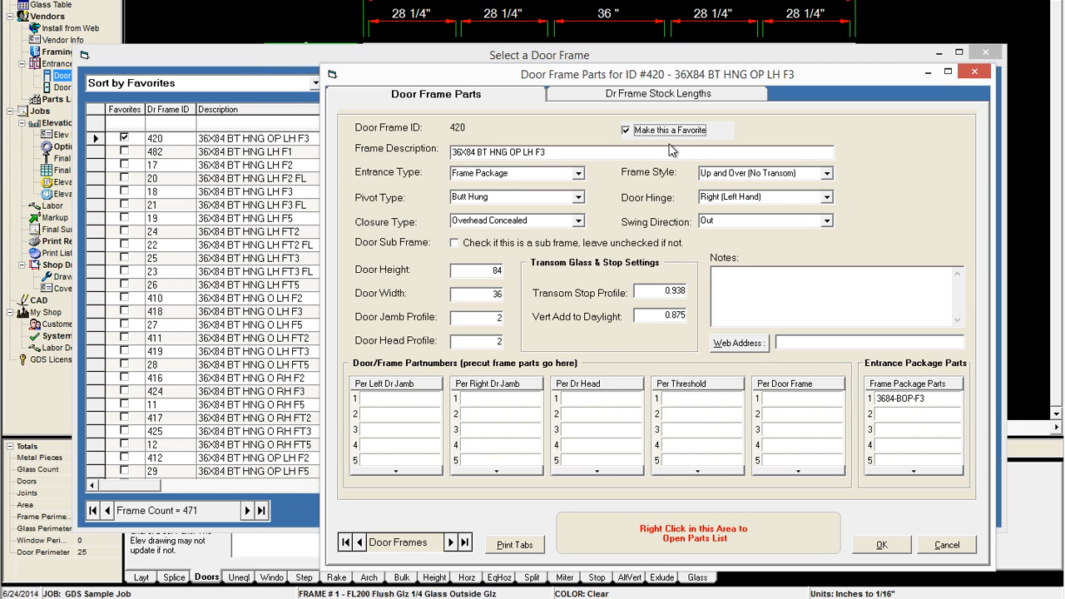
{"action": "left_click", "coordinate": [683, 96]}
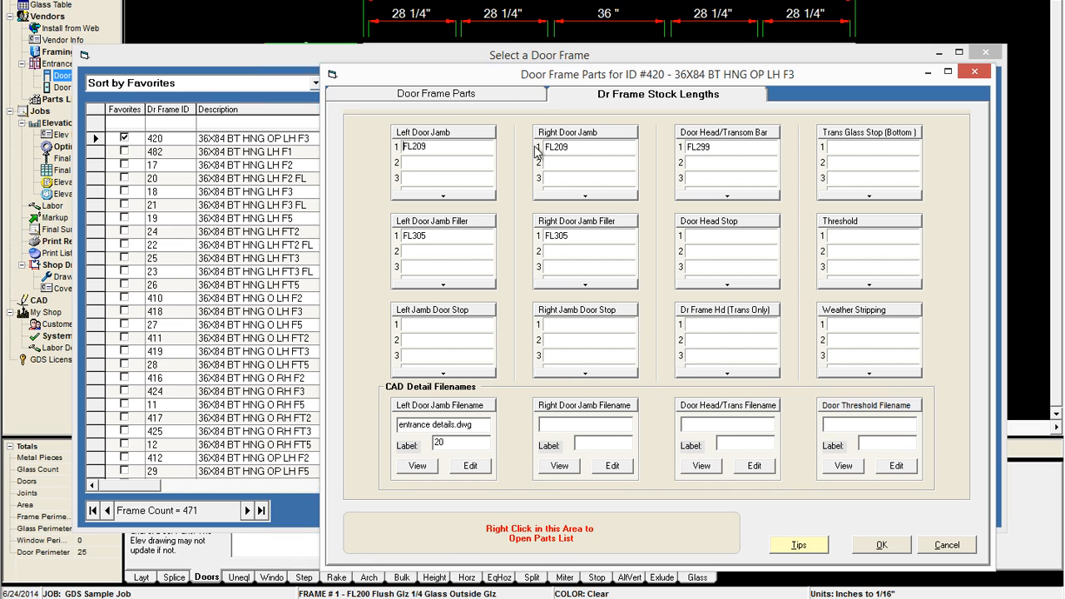
{"action": "left_click", "coordinate": [466, 94]}
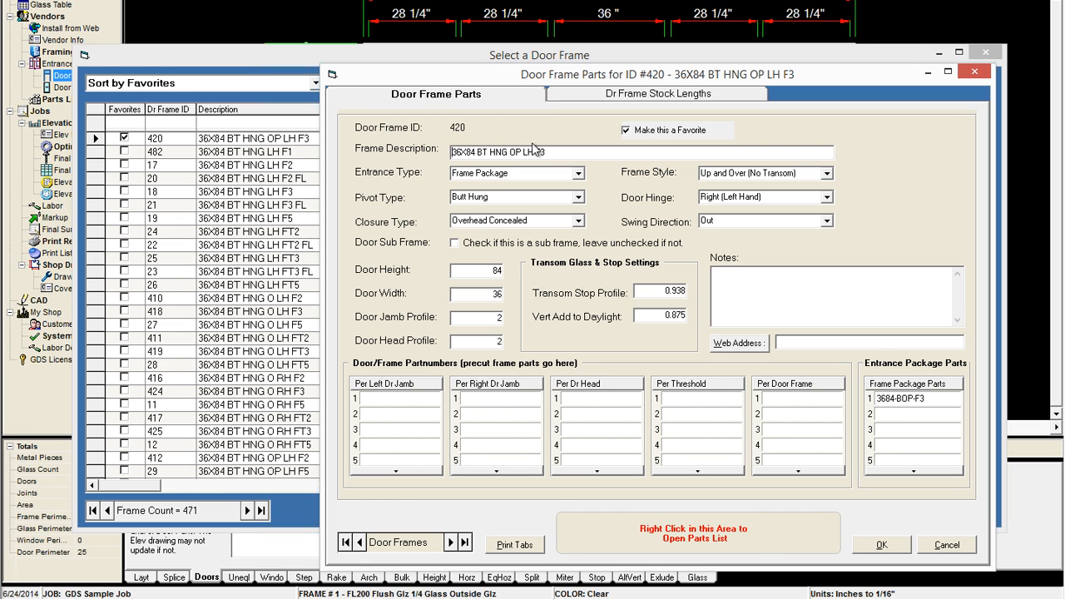
{"action": "left_click", "coordinate": [882, 545]}
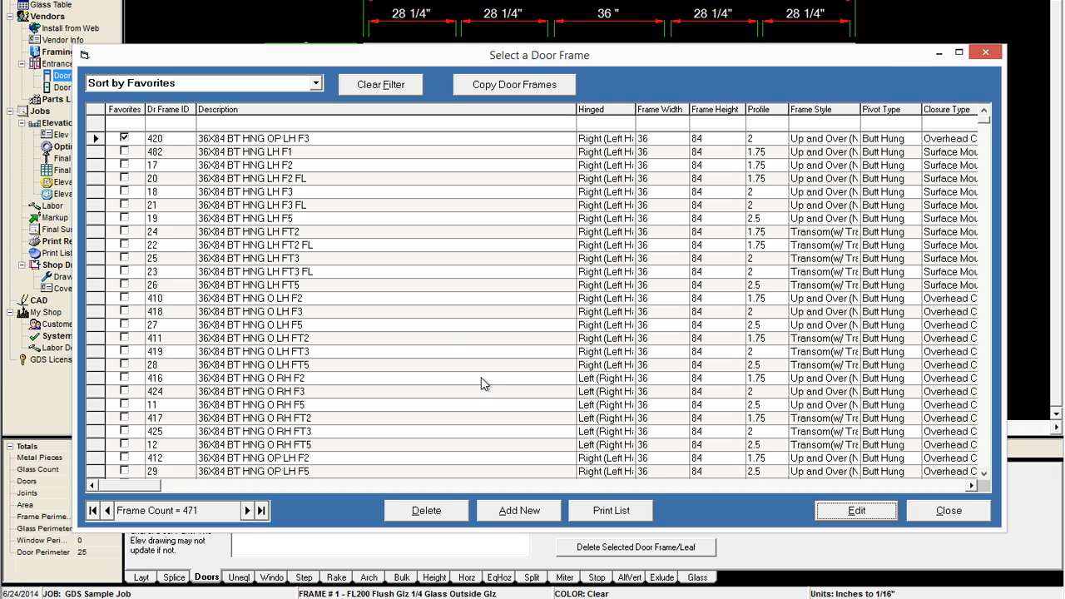
{"action": "left_click", "coordinate": [926, 520]}
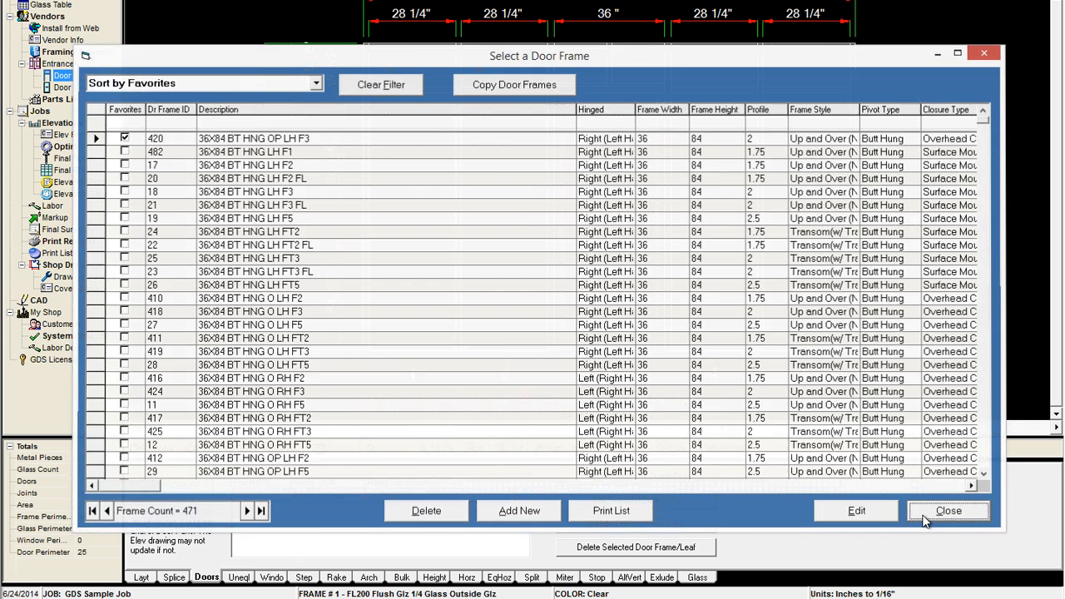